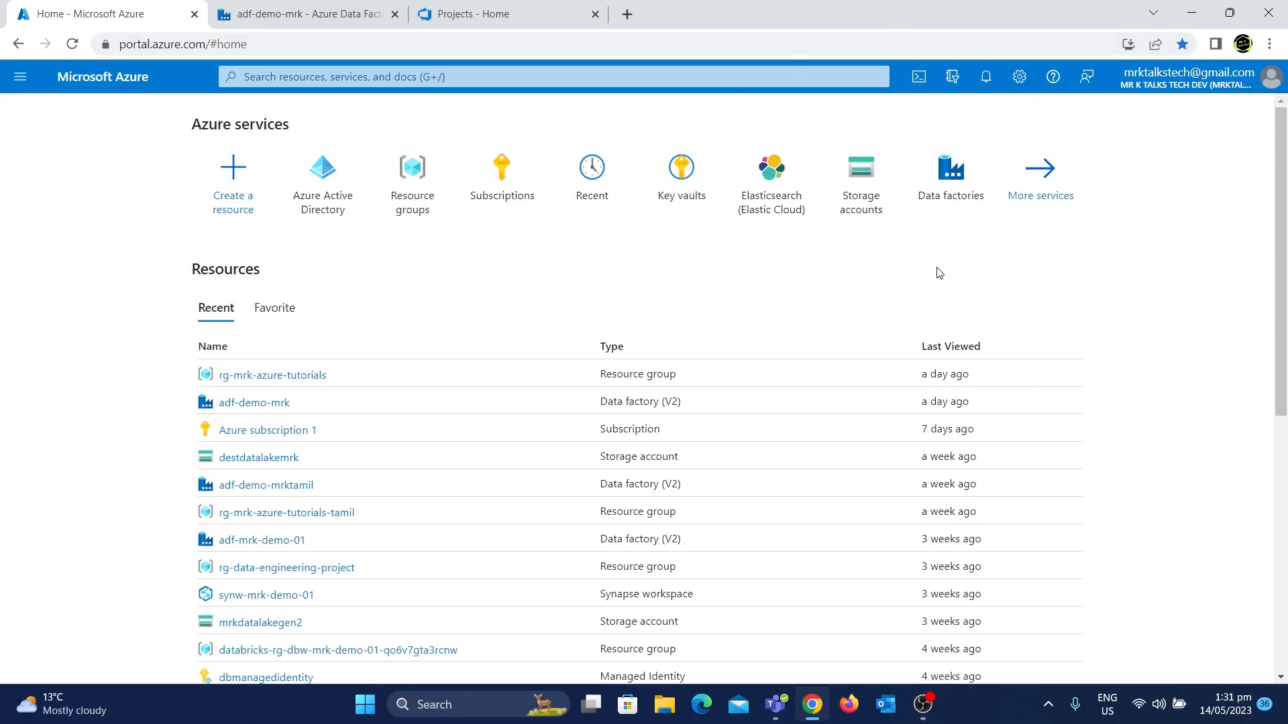
Switch to the Data Factory studio and expand the Pipelines list in the Author section
click(280, 8)
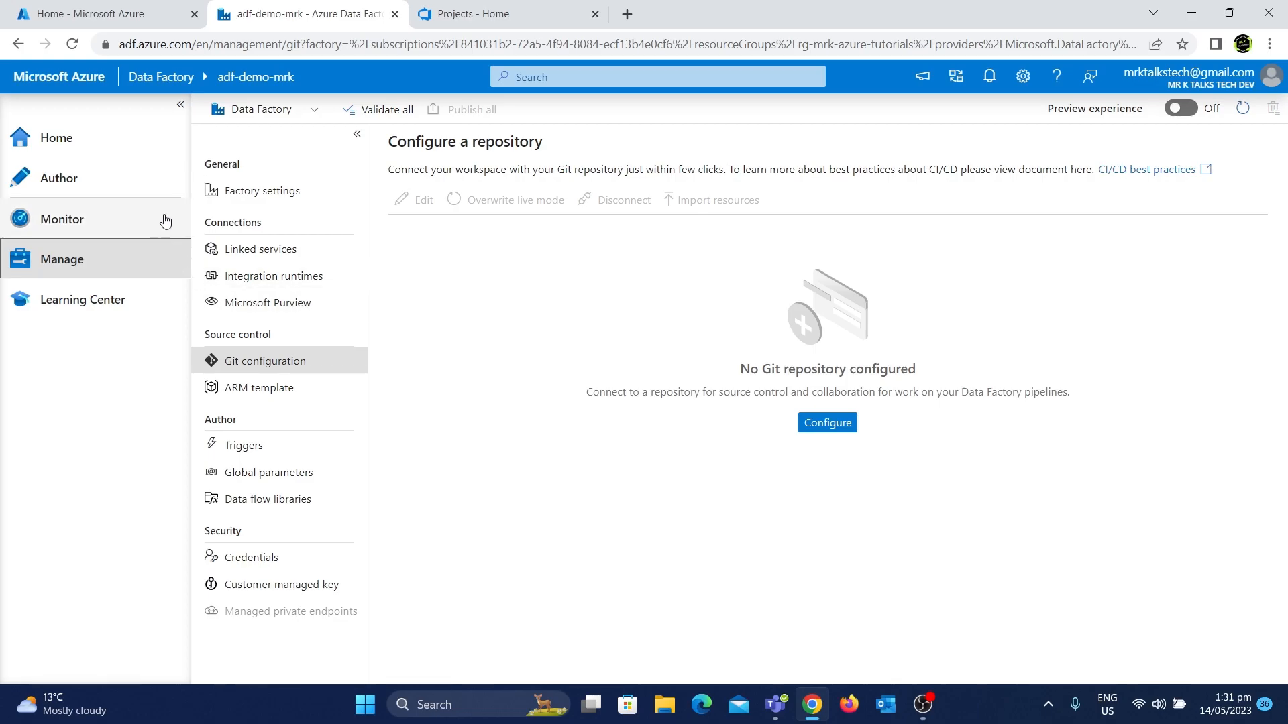
click(167, 180)
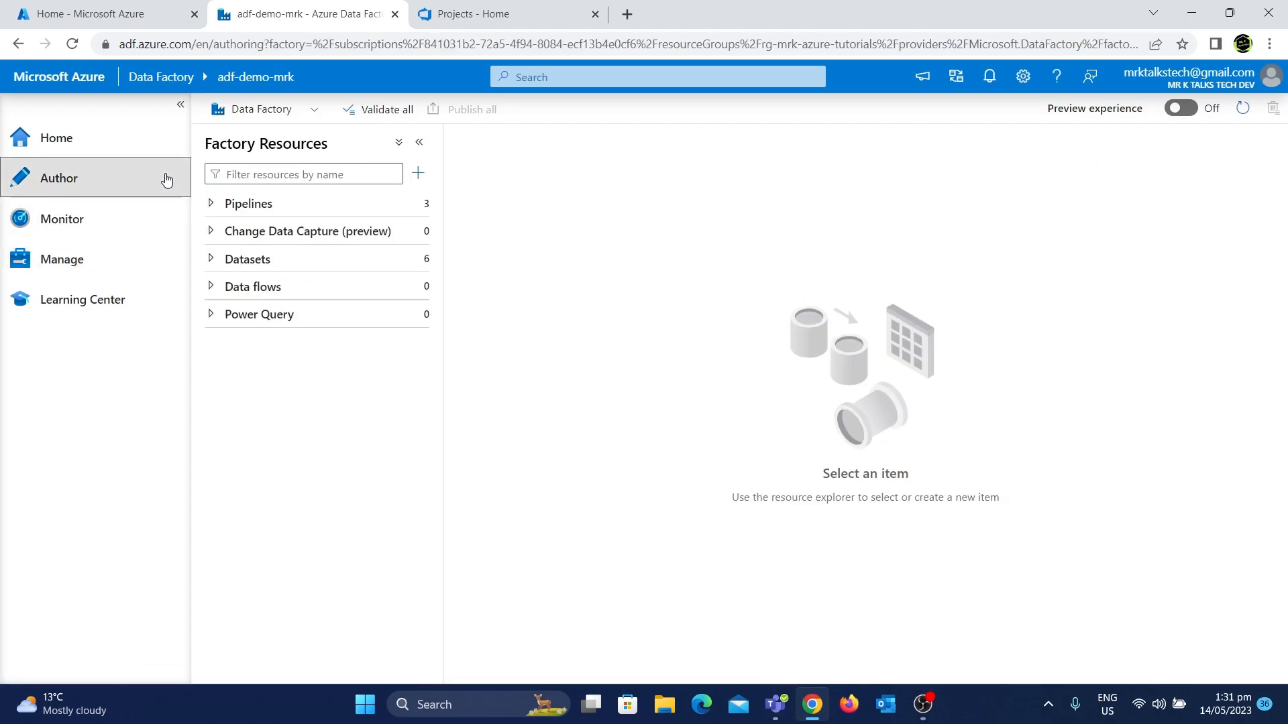
click(219, 208)
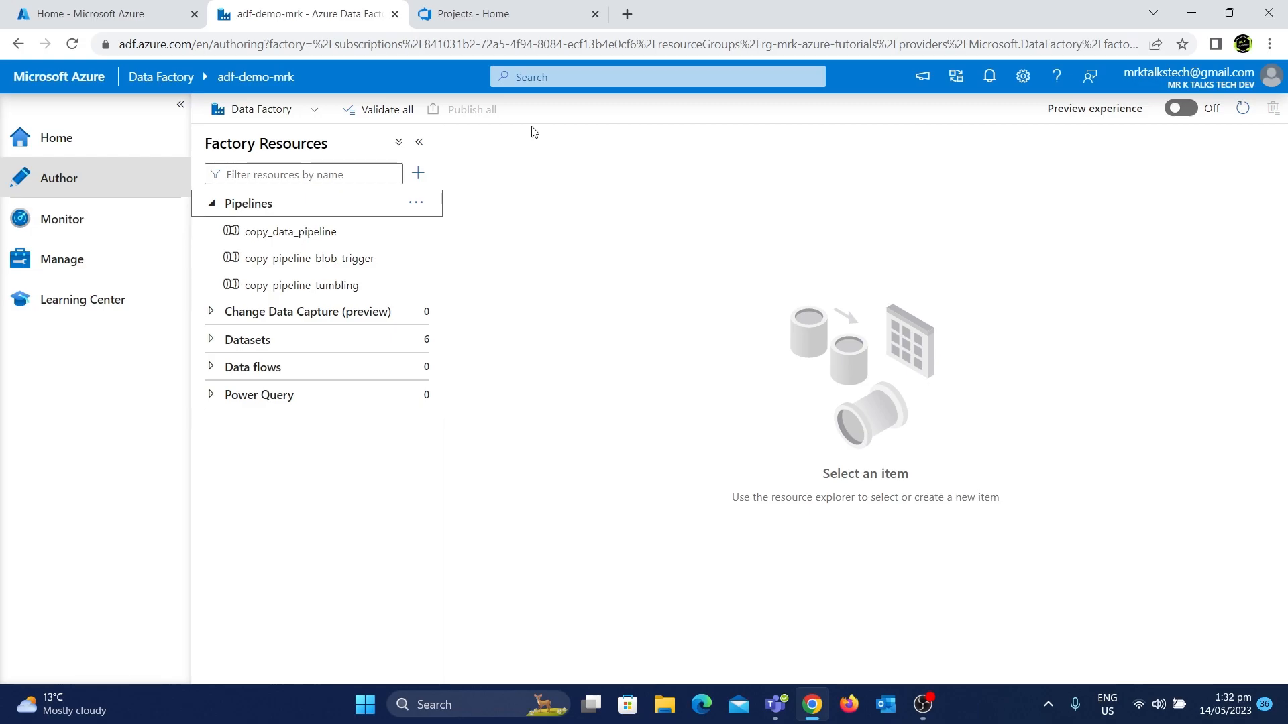
click(99, 267)
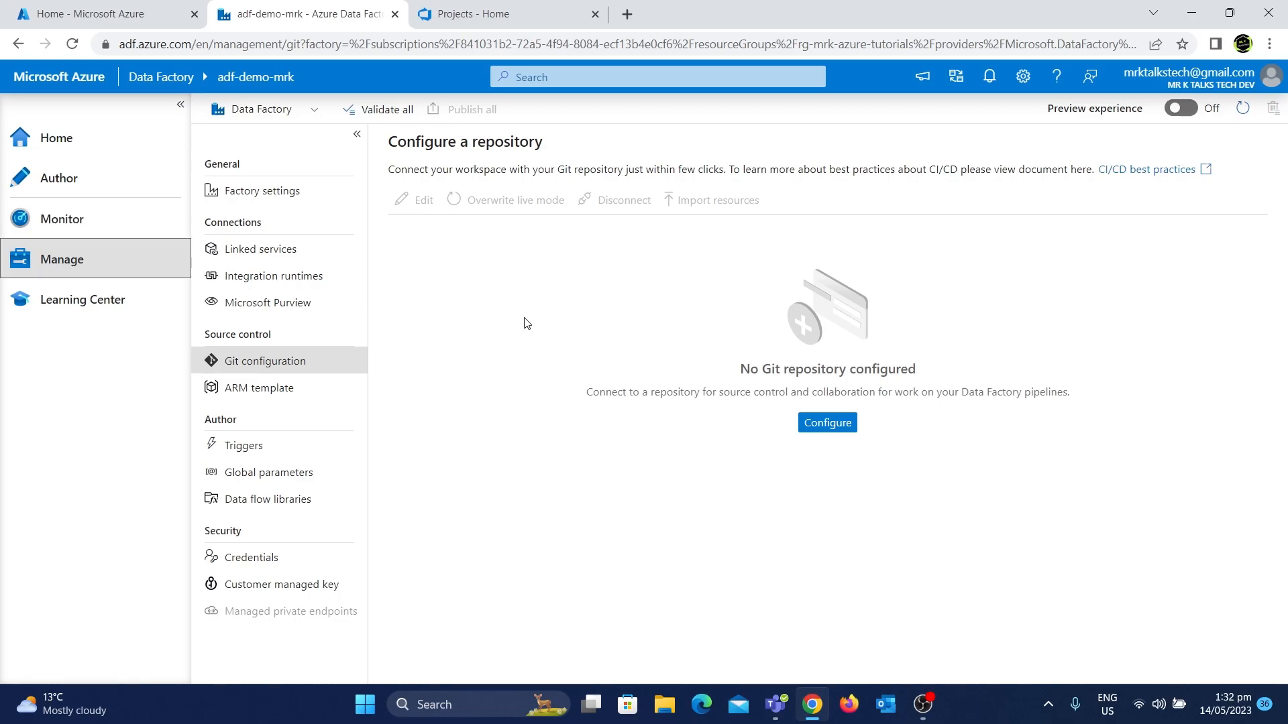
click(849, 423)
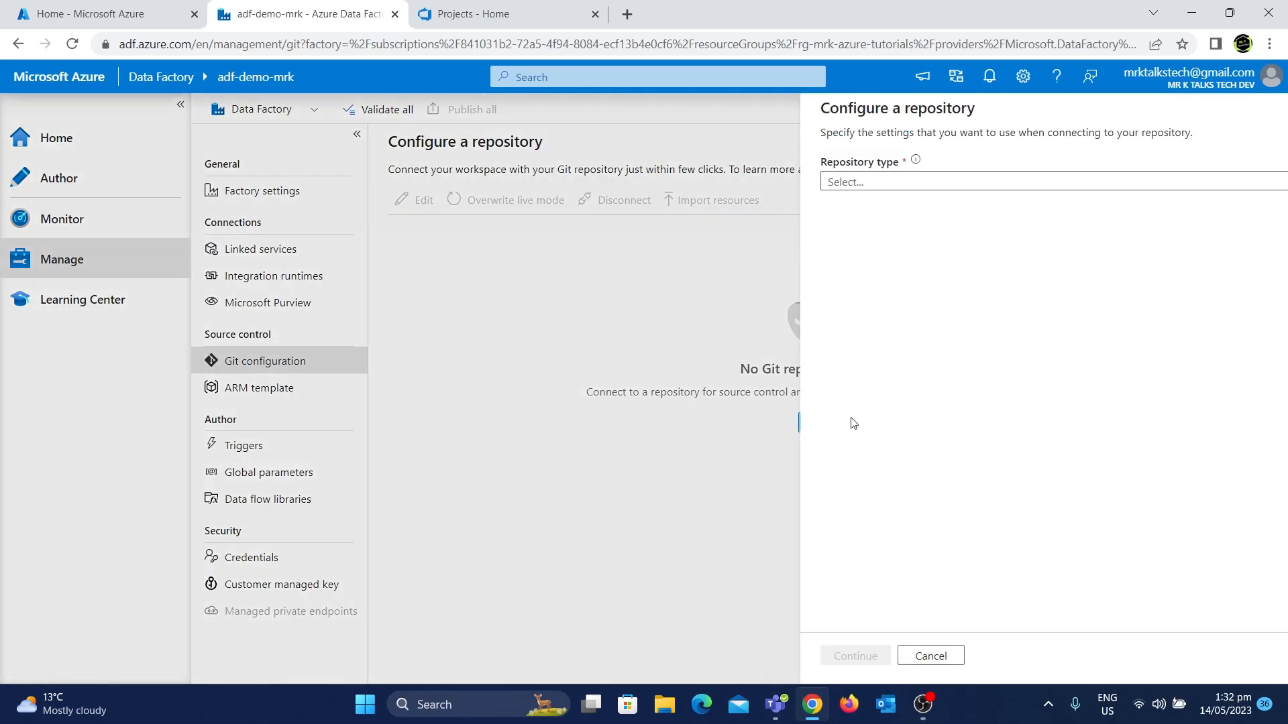
click(1020, 180)
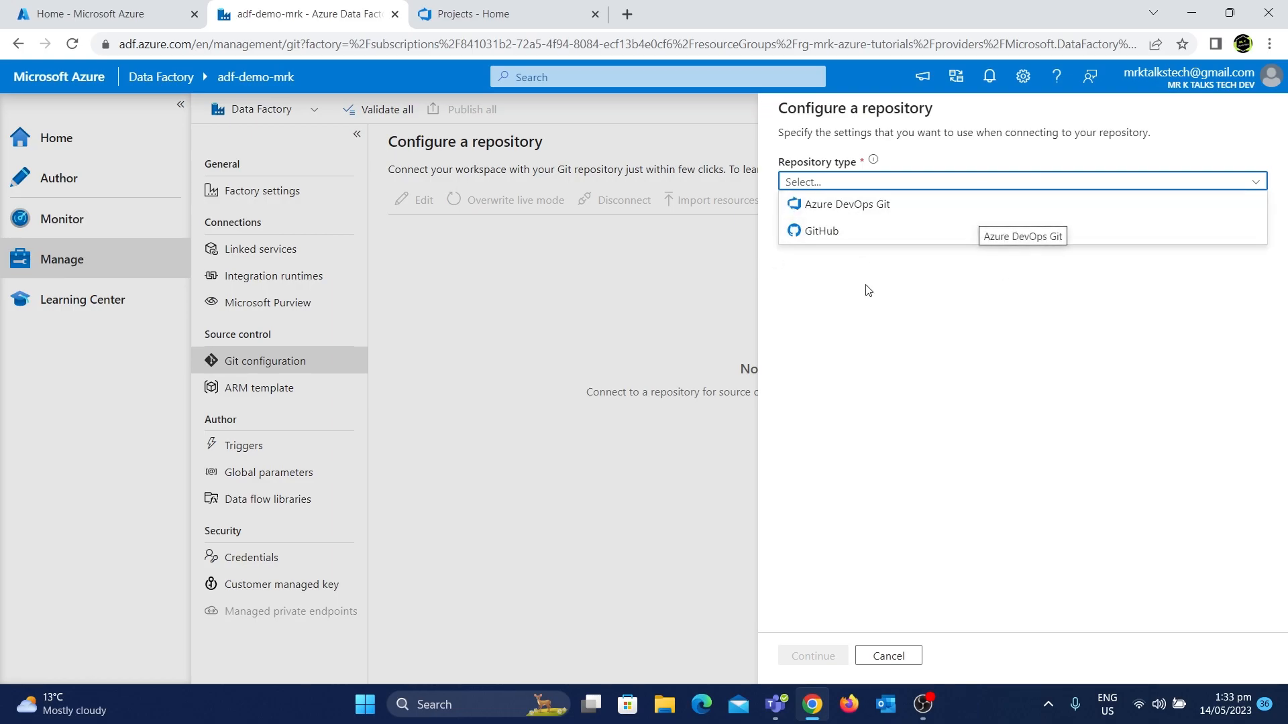
click(889, 660)
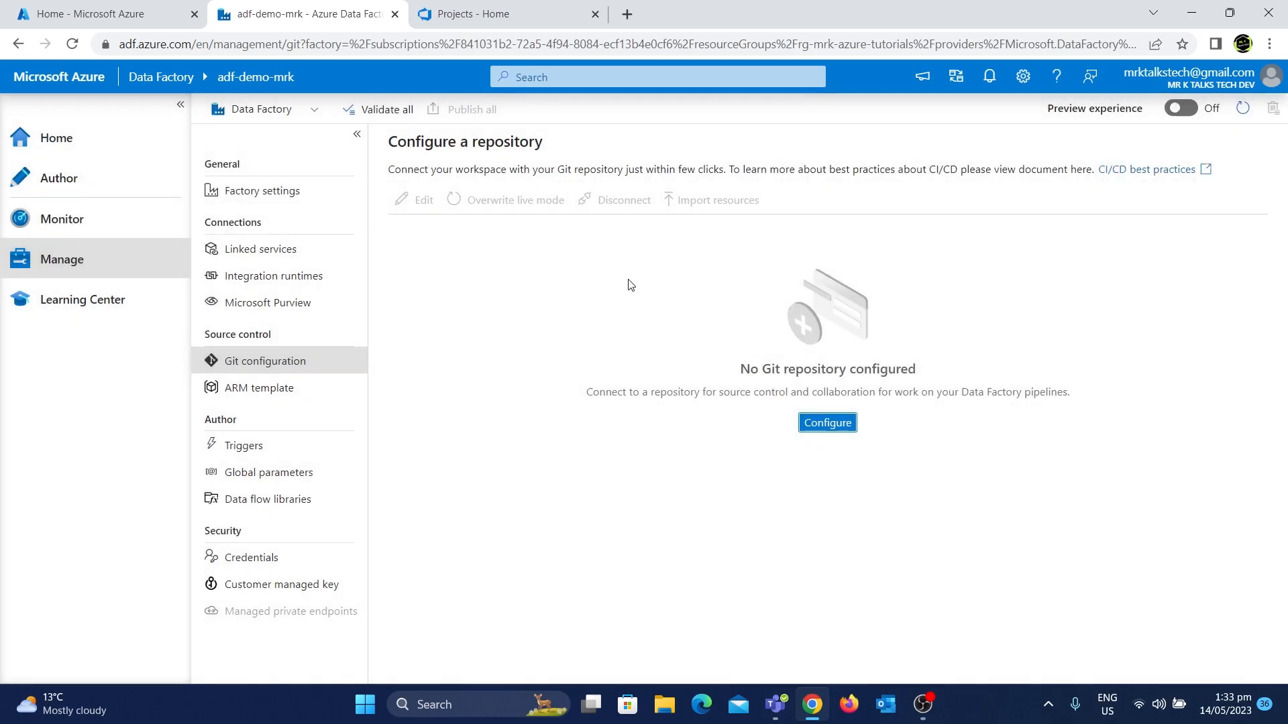
Compare the DevOps account's current directory with the Azure Active Directory tenant shown in the Azure portal
click(542, 7)
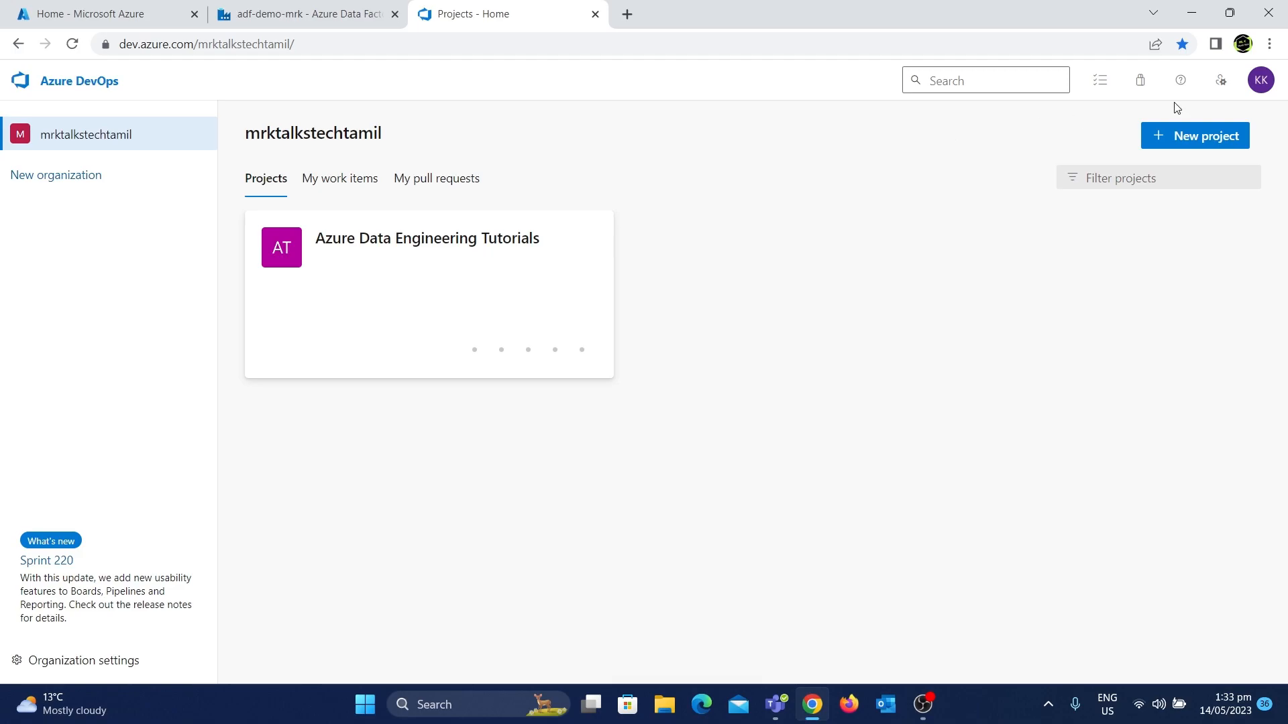
click(1258, 83)
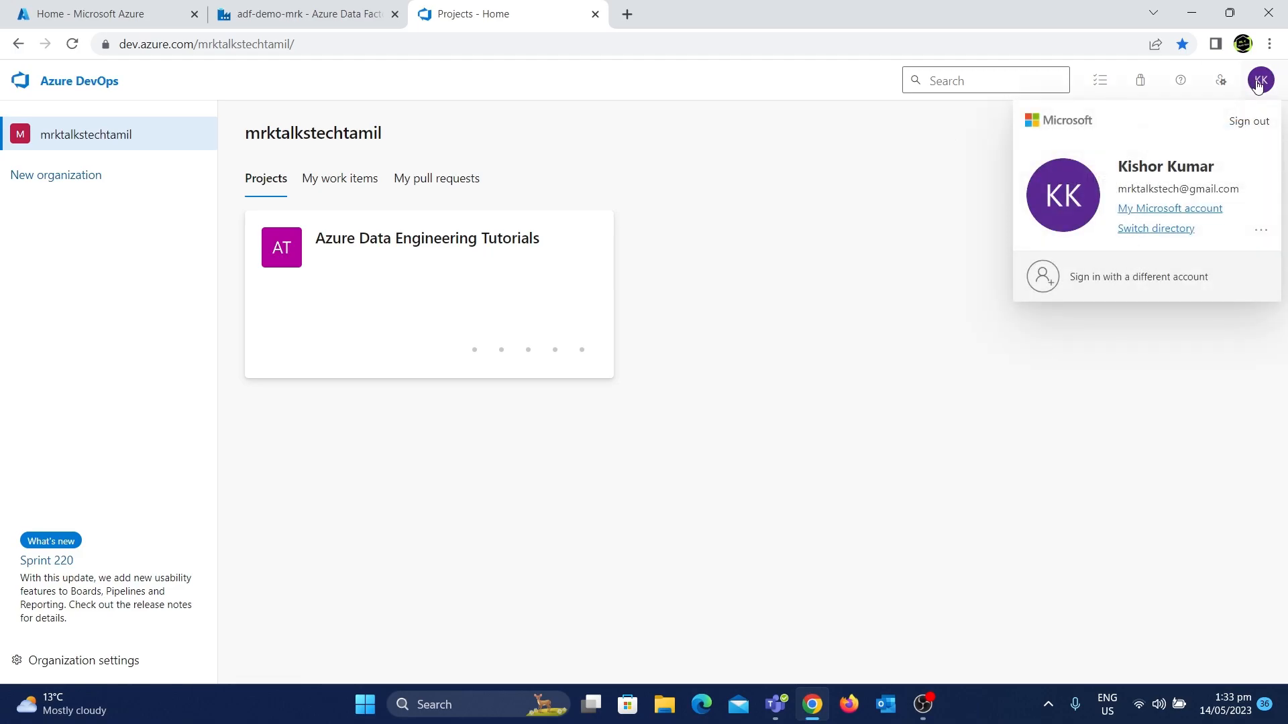
click(1174, 231)
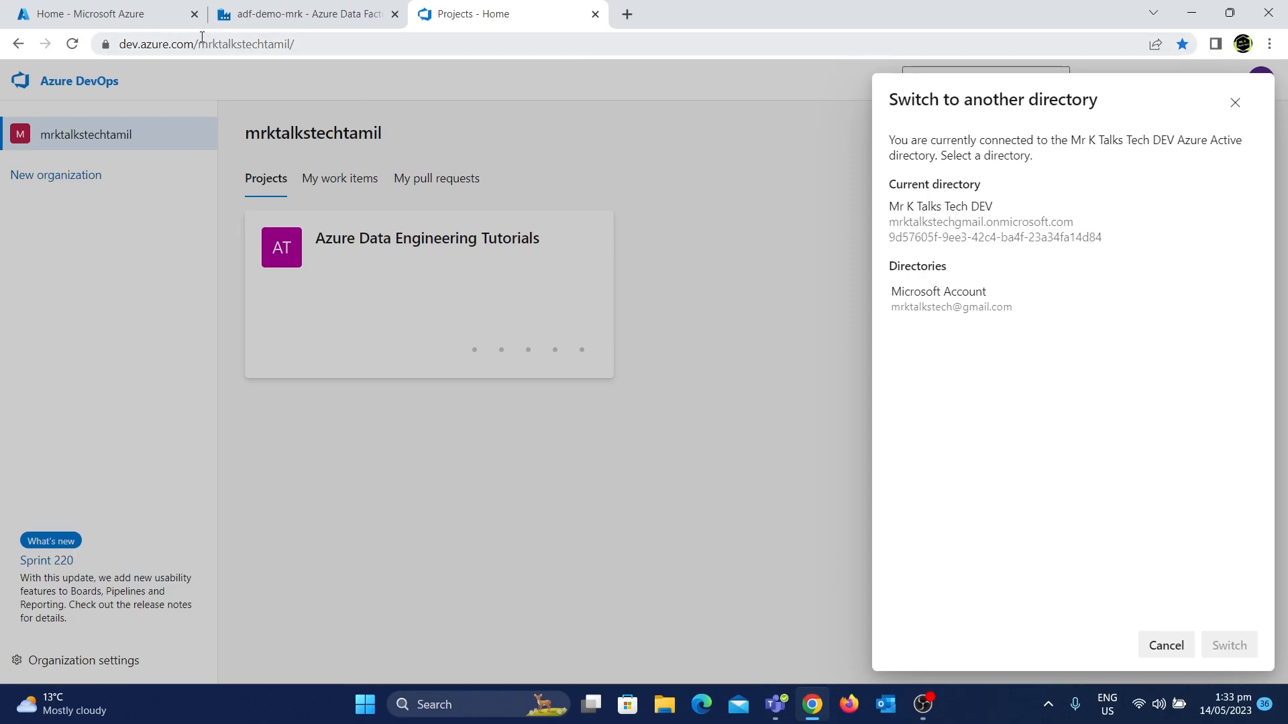
click(143, 9)
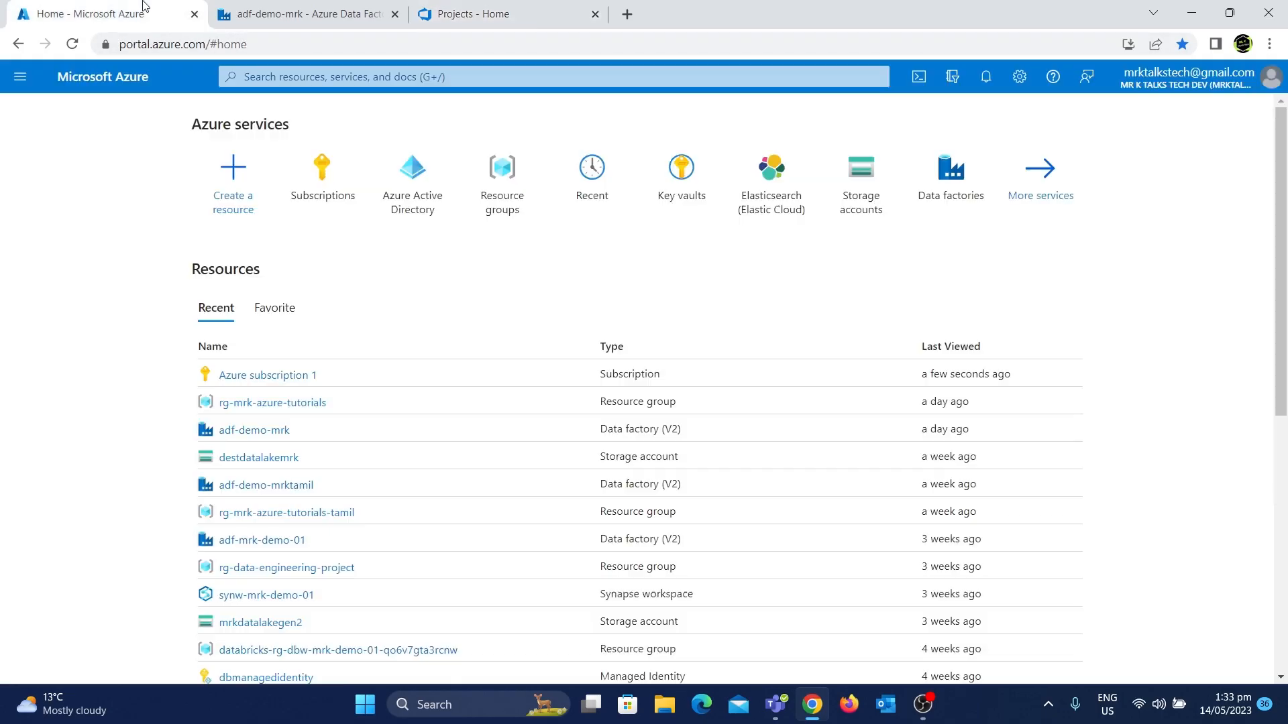
click(437, 190)
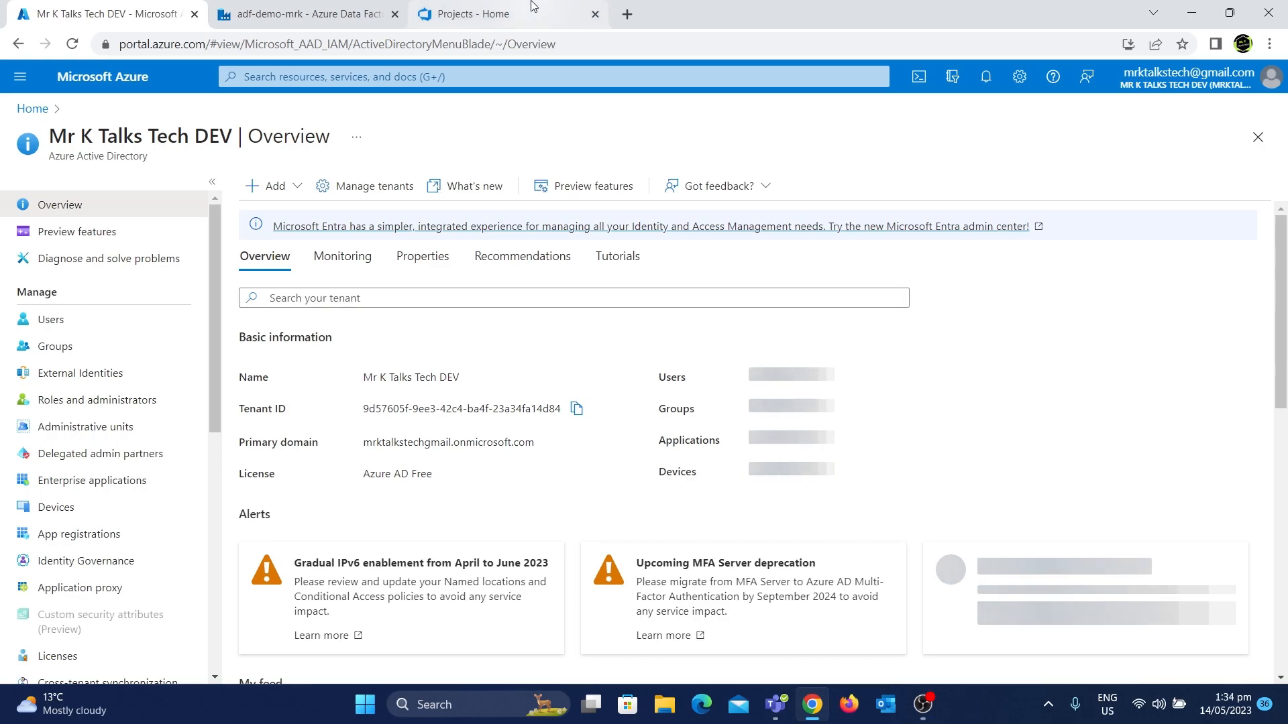
click(473, 13)
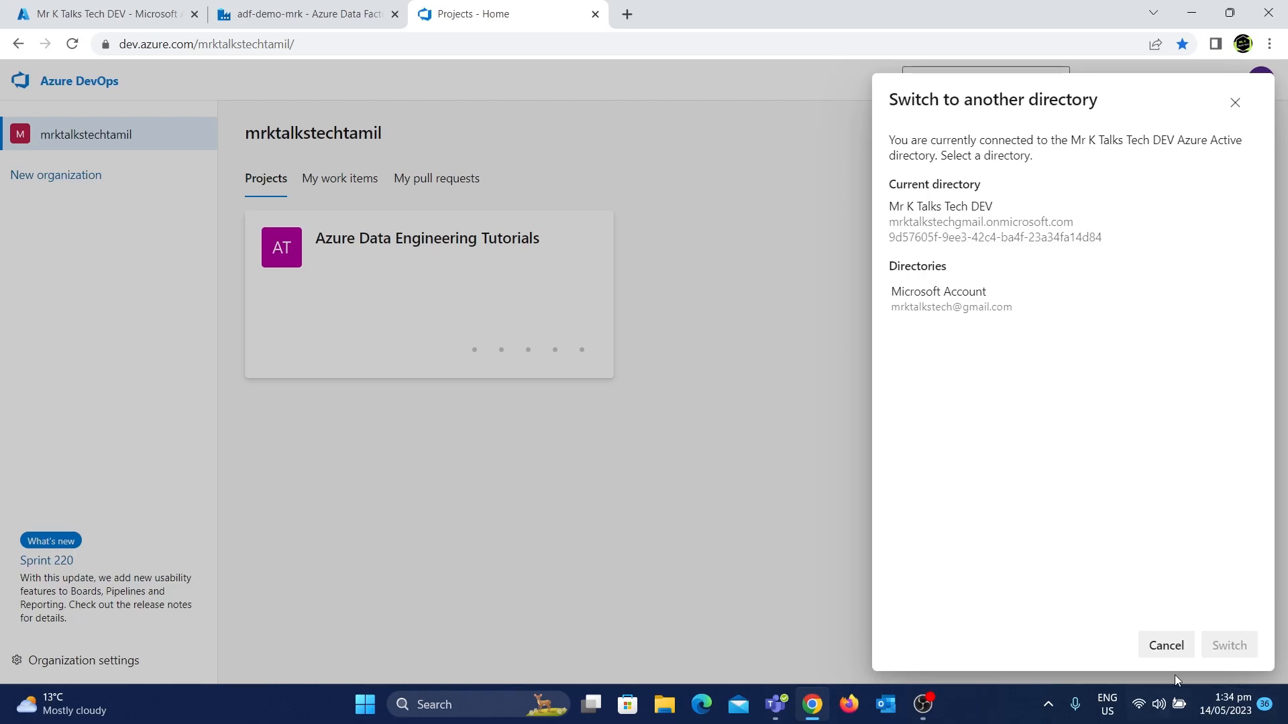
click(1170, 649)
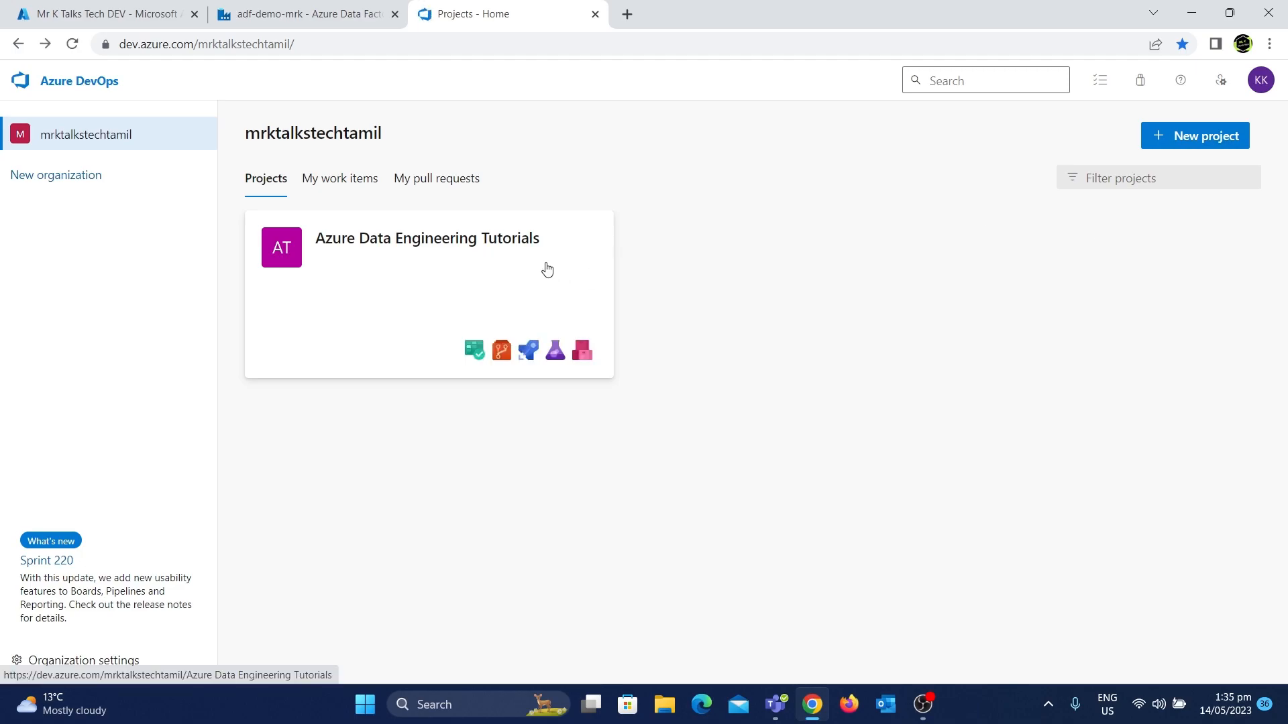
Open the Repos files of the Azure Data Engineering Tutorials project in Azure DevOps
click(499, 261)
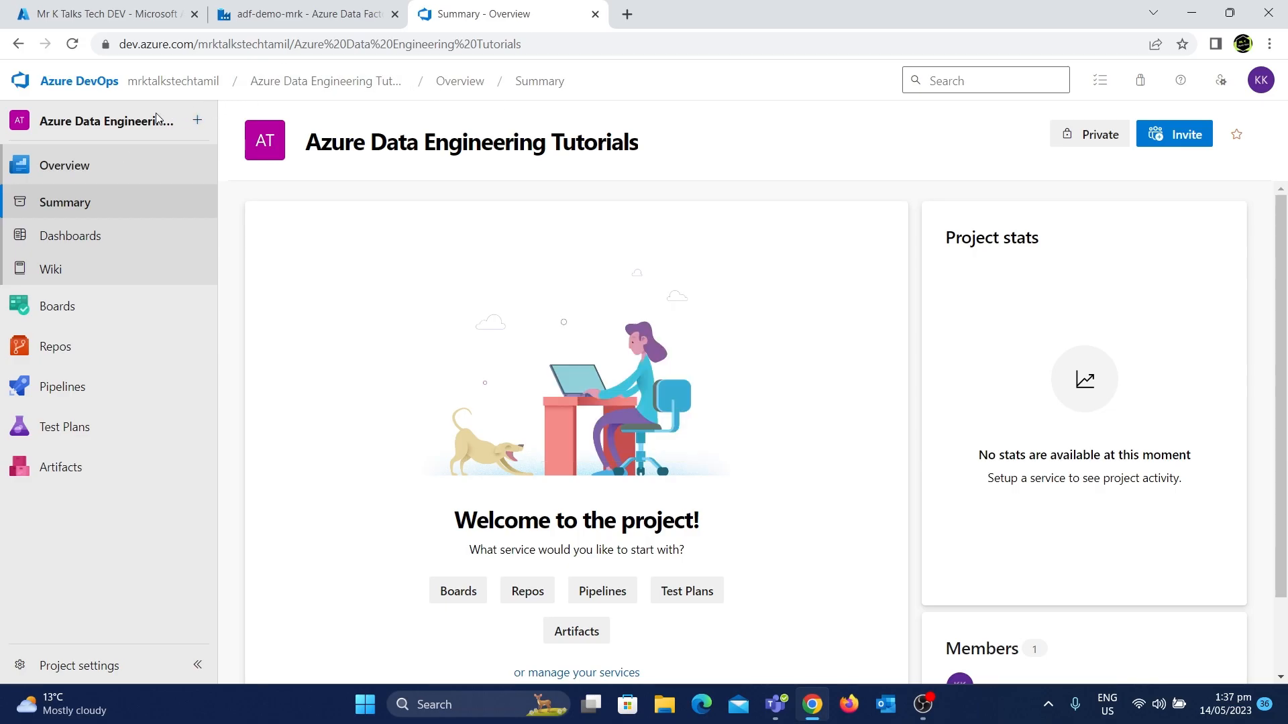
mouse_move(91, 344)
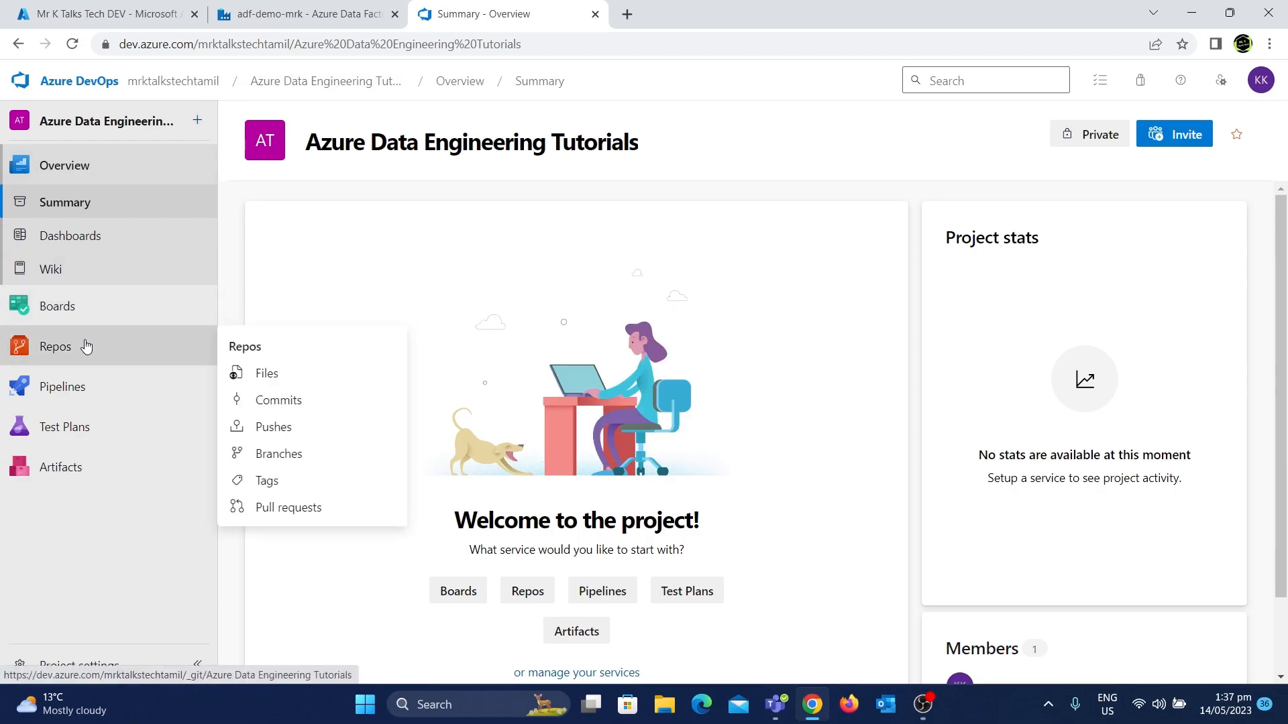
click(86, 346)
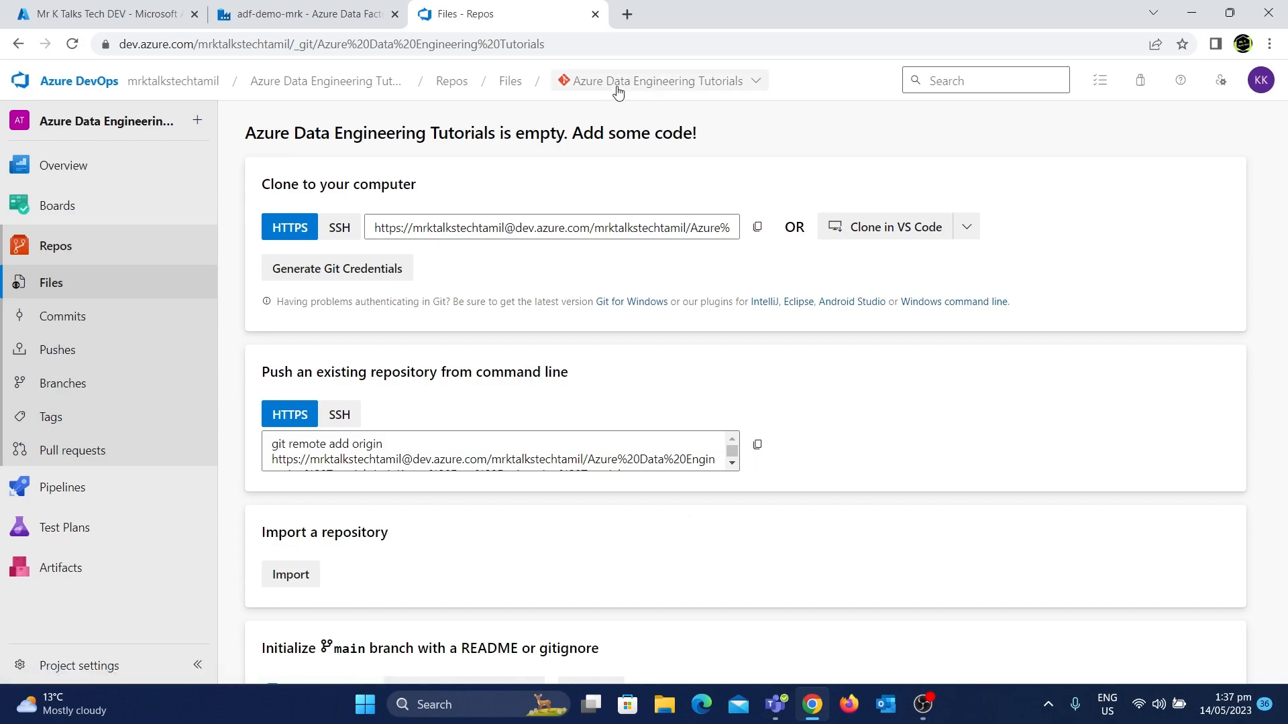
Create a new Git repository named adf-dev-tutorials with a README
click(619, 82)
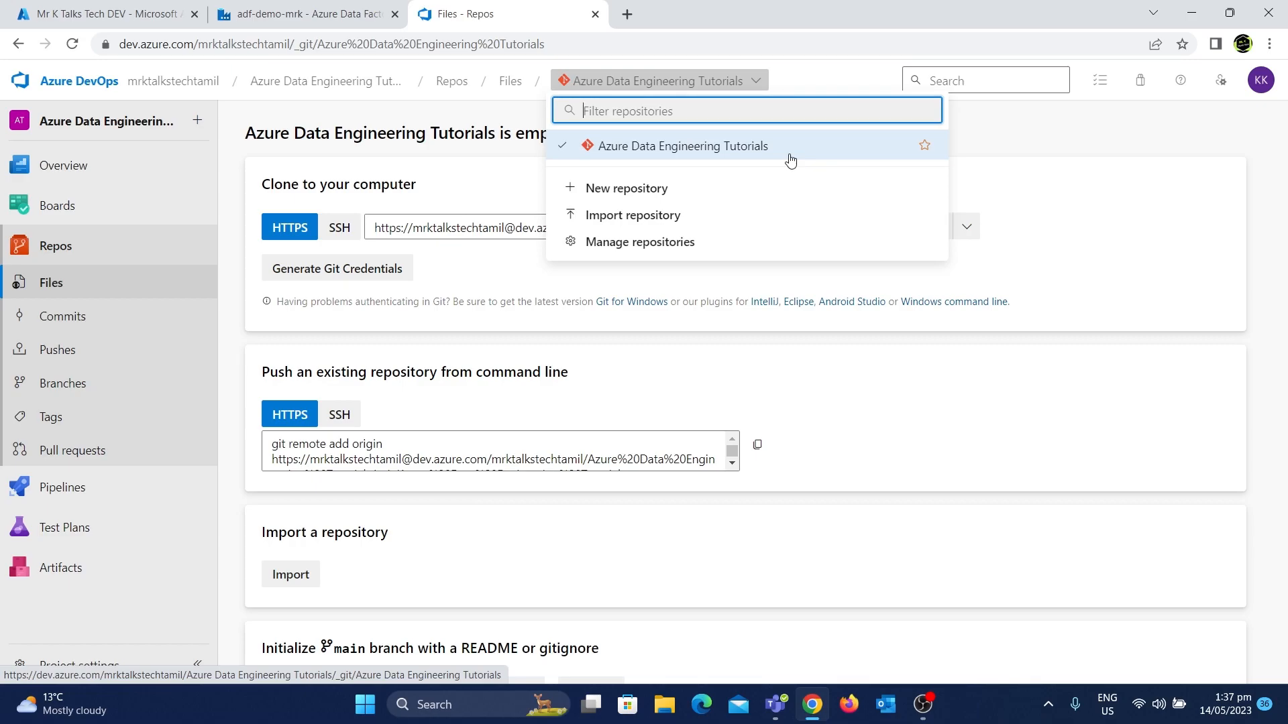
click(644, 190)
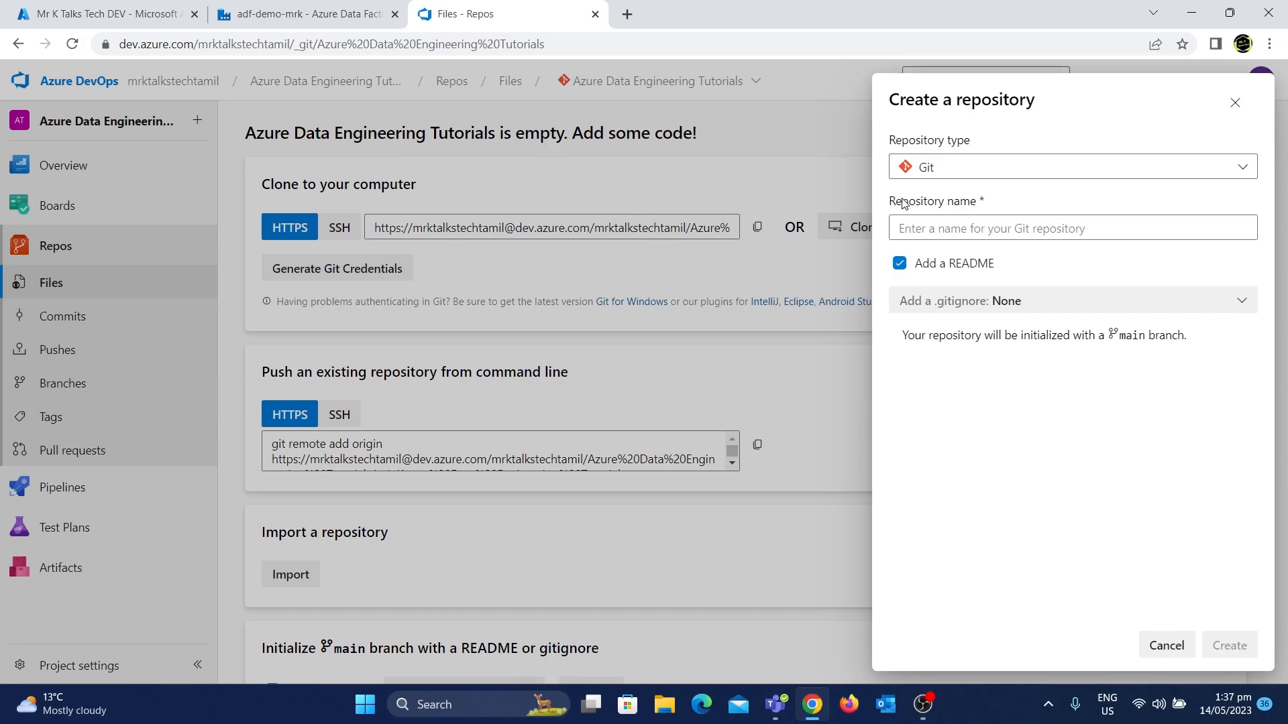
click(914, 225)
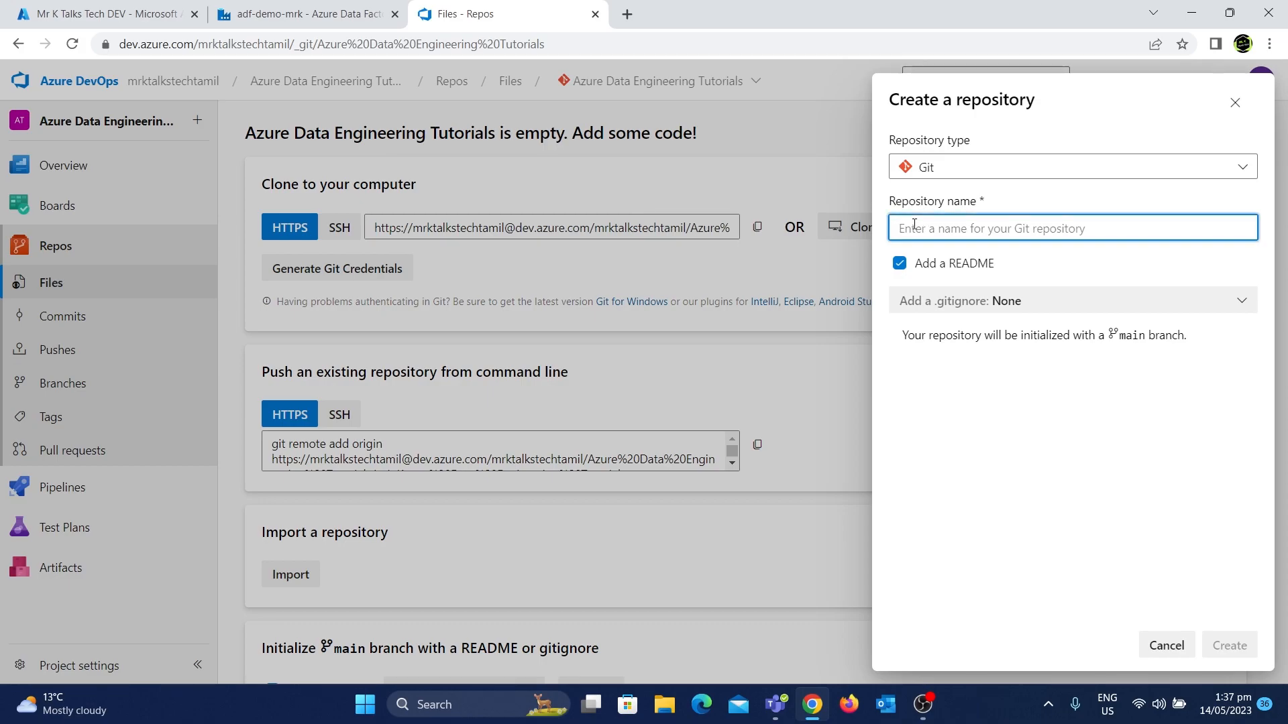
text(adf)
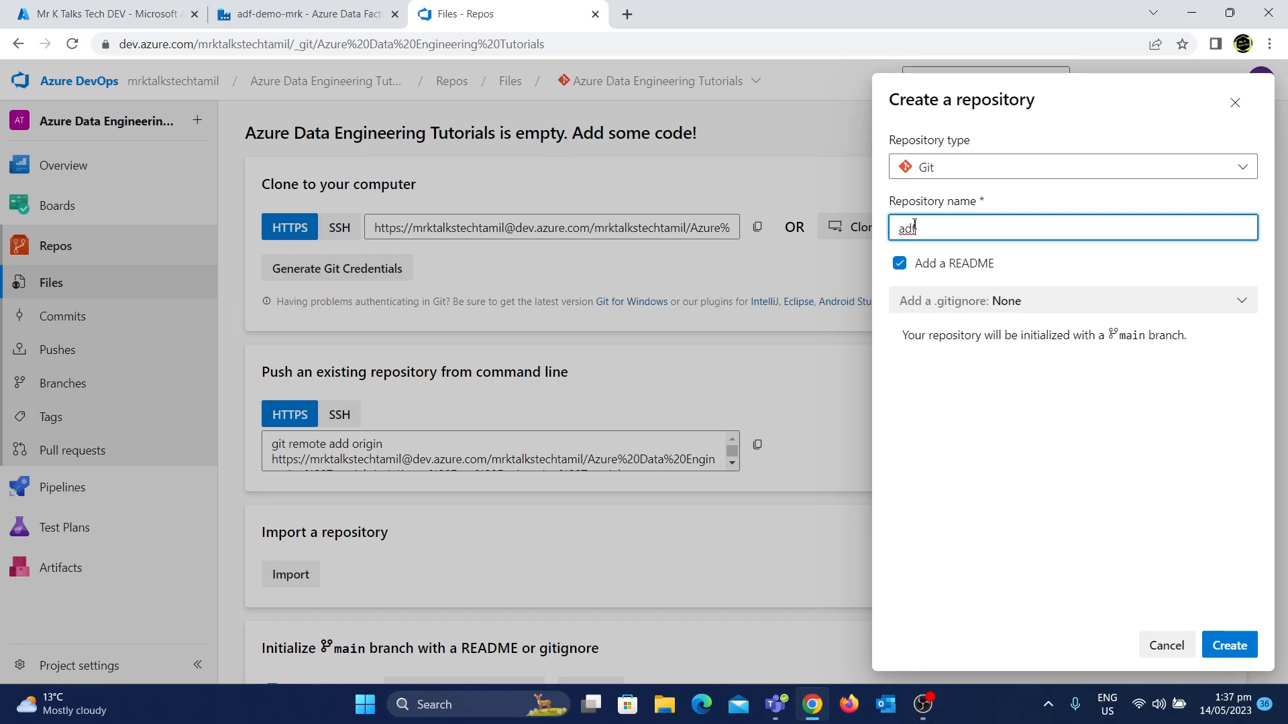
text(-dev-tutorials)
click(1237, 659)
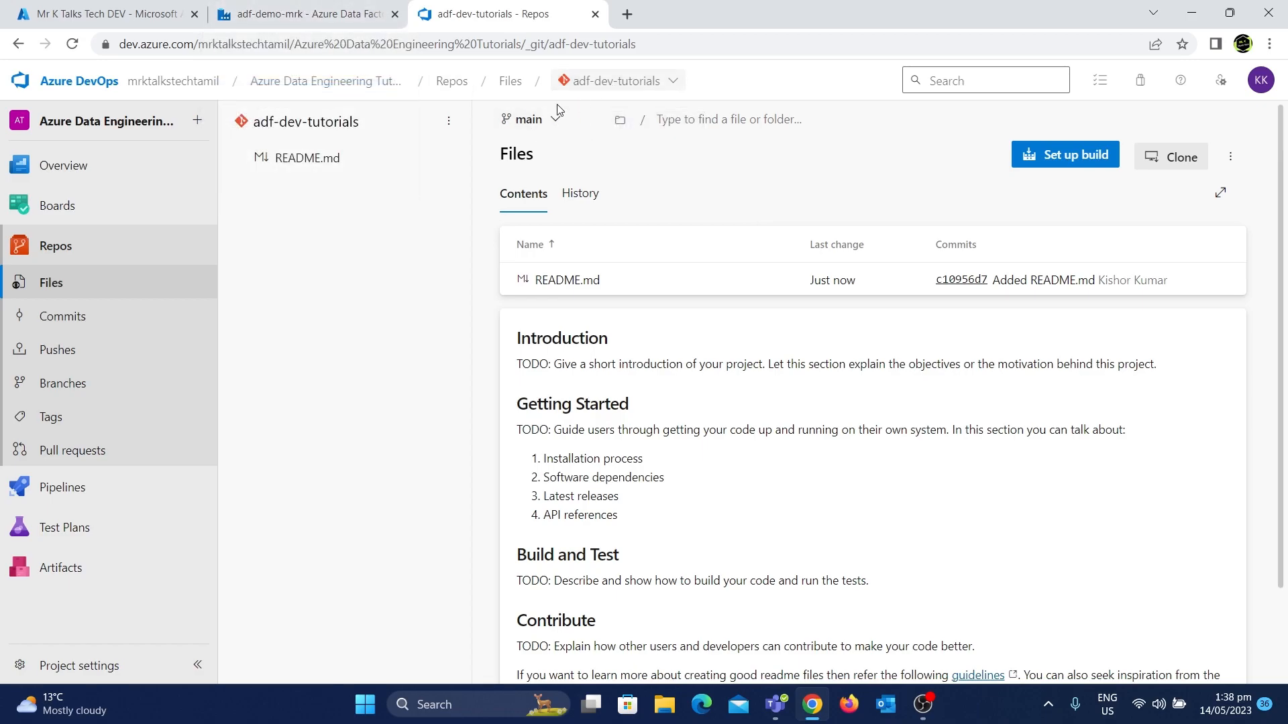
Check the repository's branches and copy its HTTPS clone URL
click(543, 121)
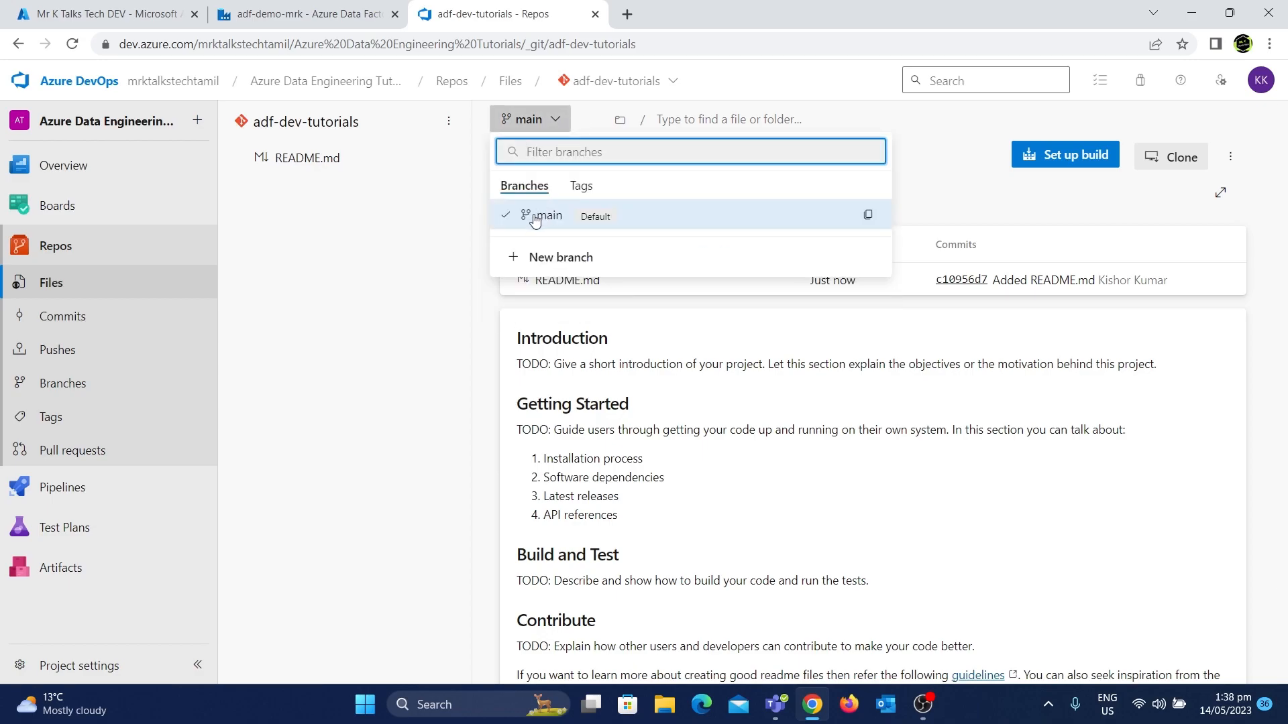
click(454, 267)
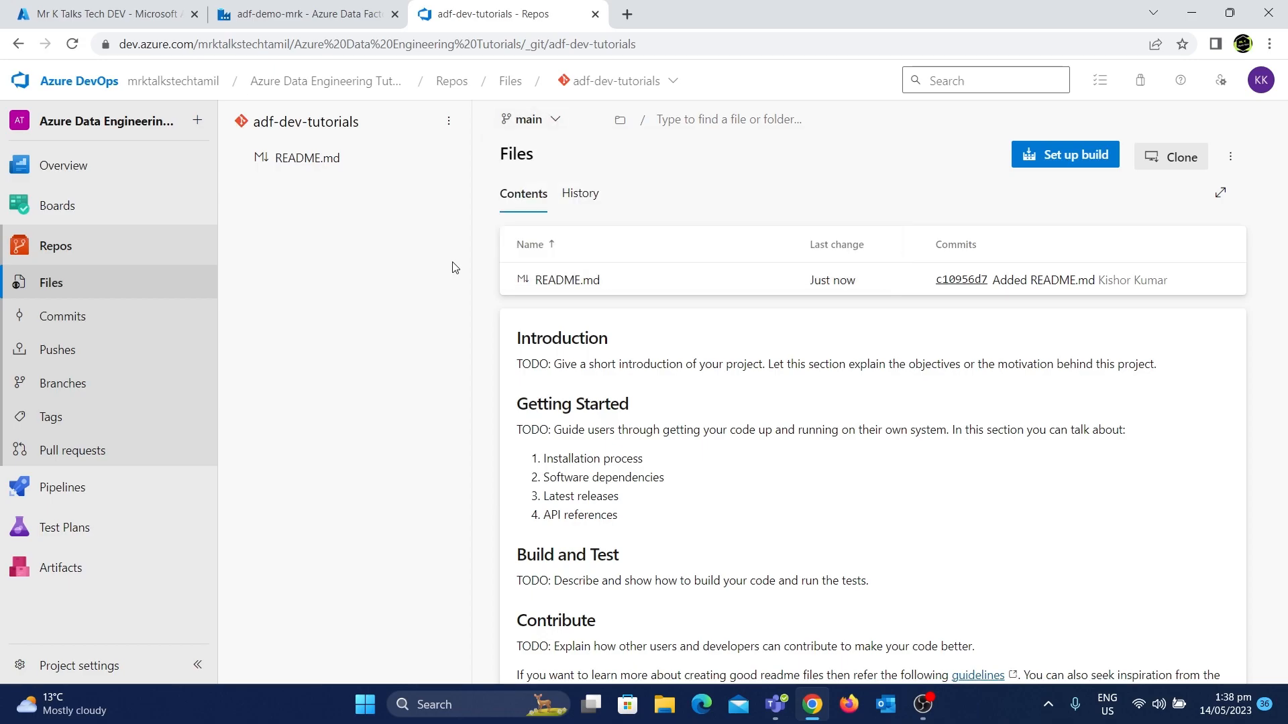
click(1180, 163)
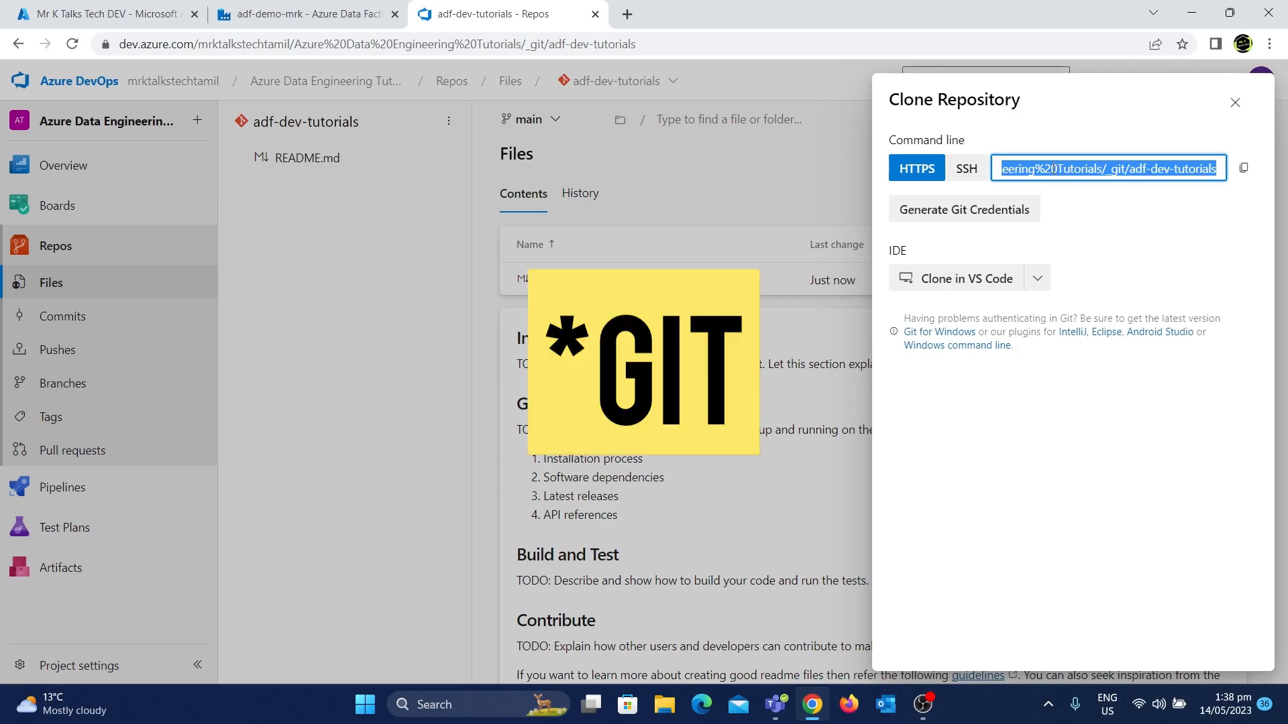
click(1244, 169)
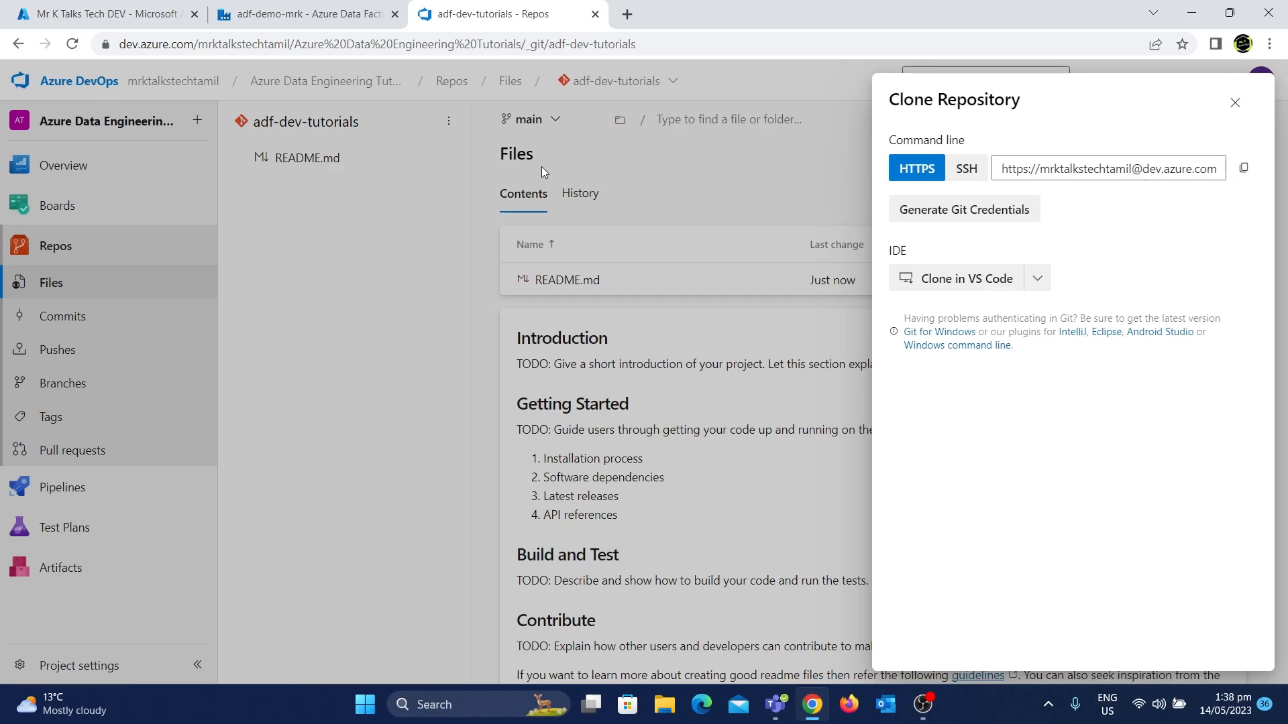
Start Git configuration in Data Factory with Azure DevOps Git as repository type and the Mr K Talks Tech DEV directory, and continue
click(312, 6)
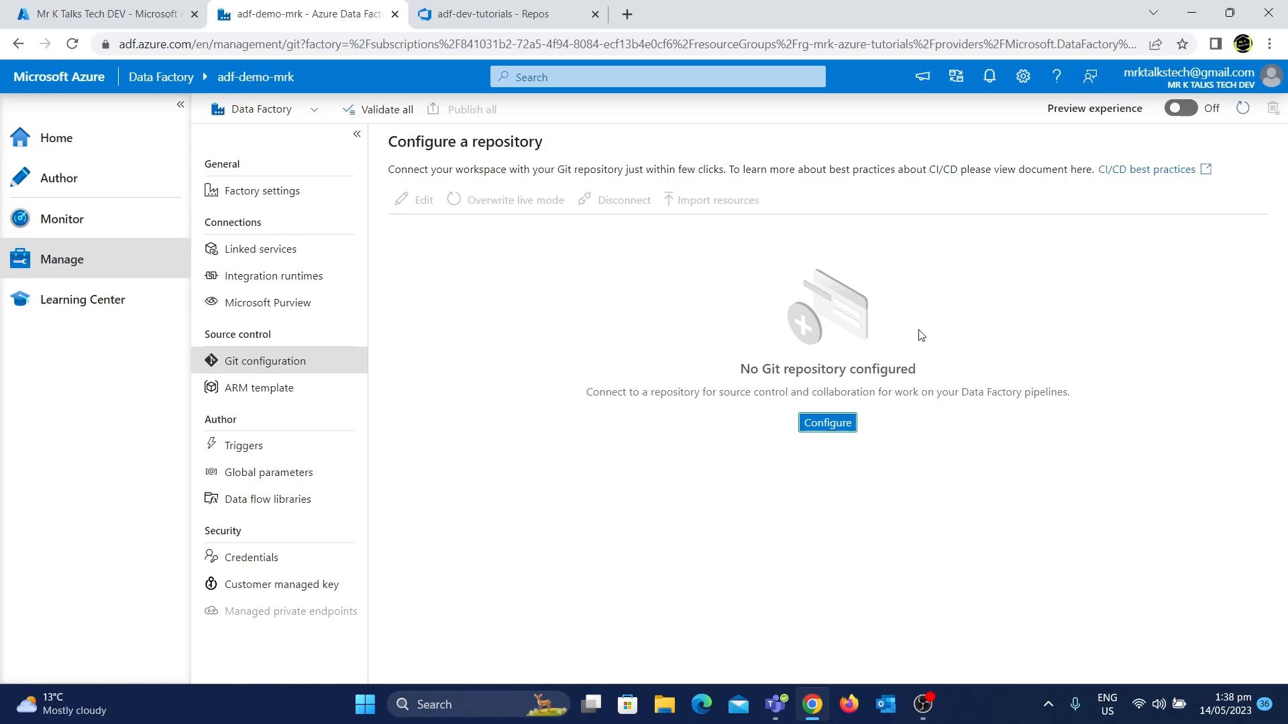
click(825, 433)
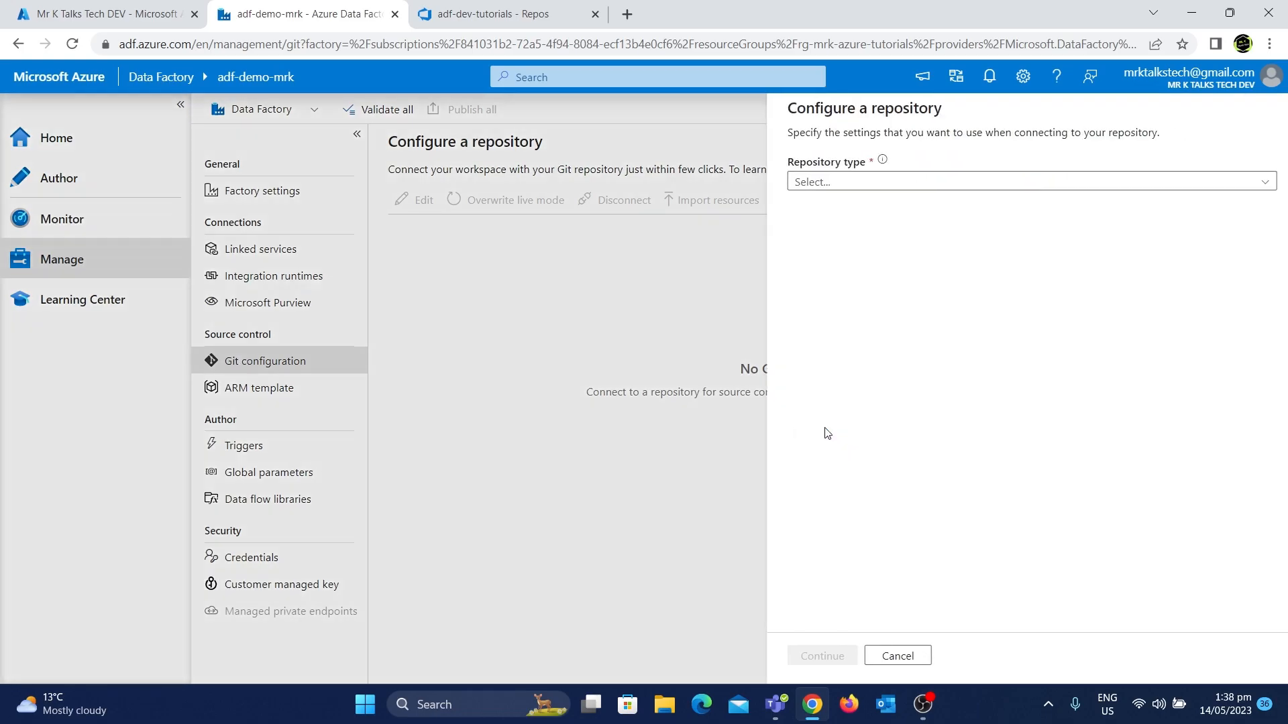
click(990, 188)
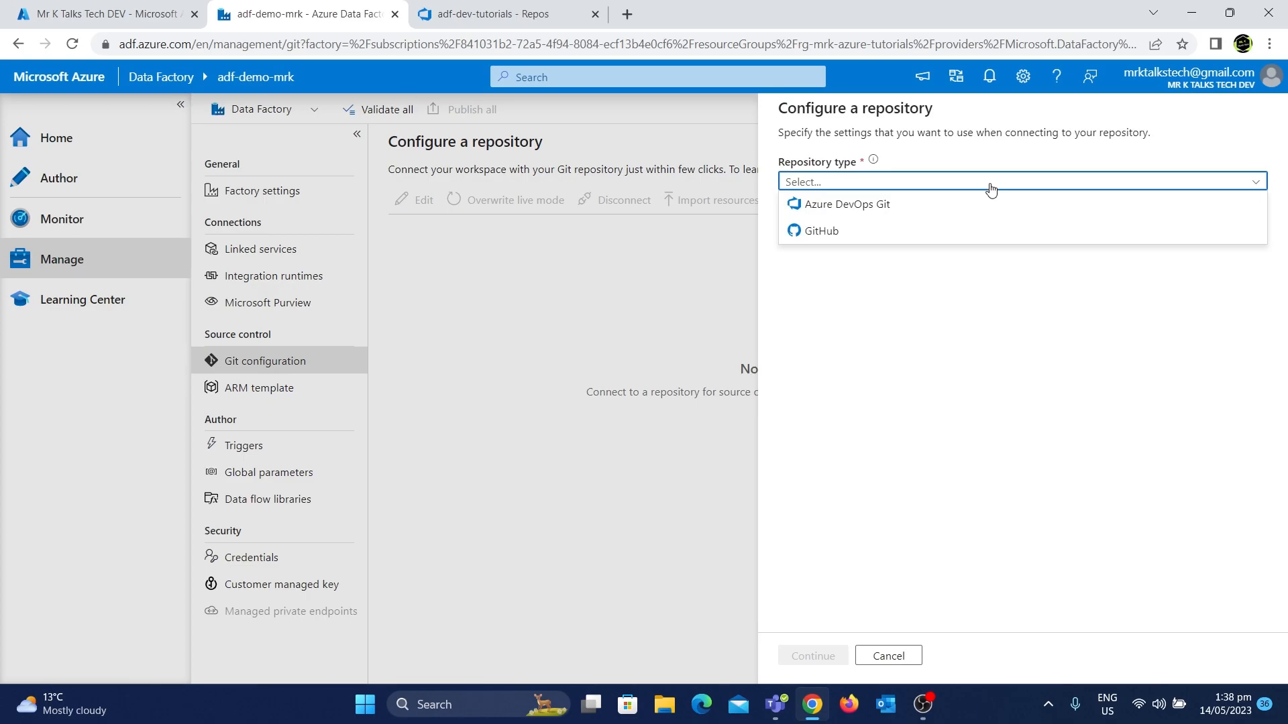
click(847, 205)
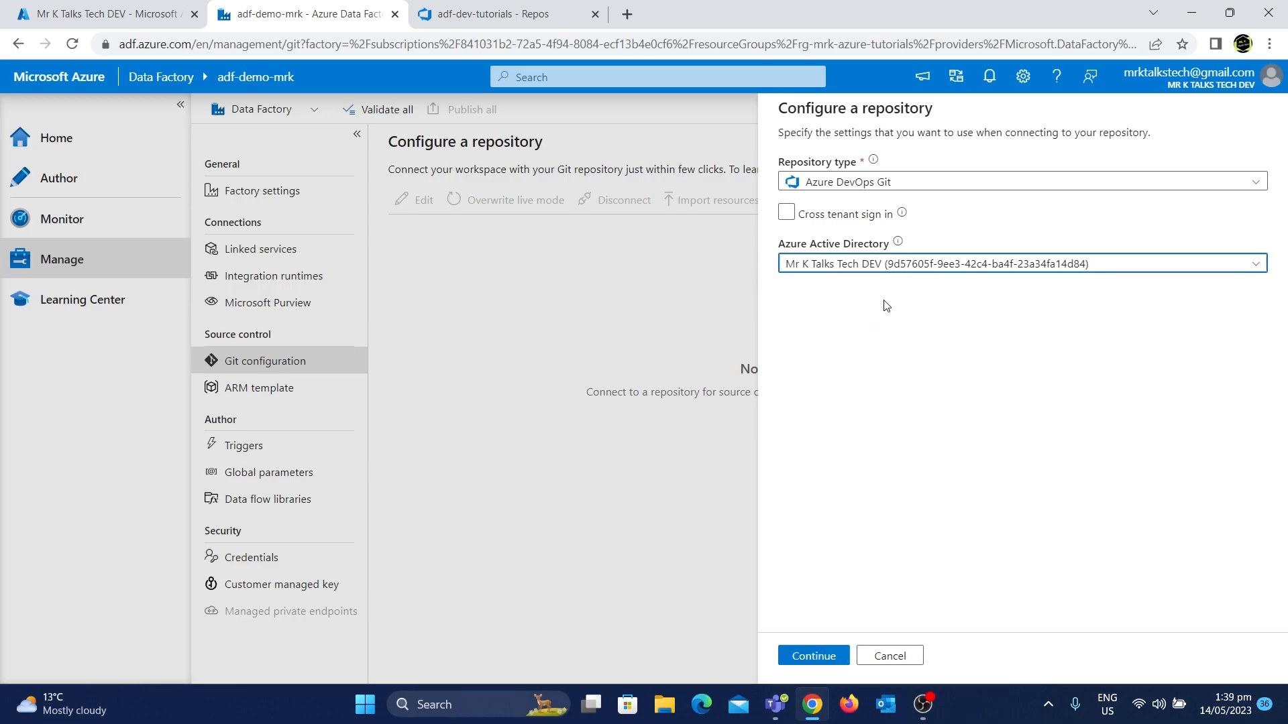
click(897, 262)
click(957, 263)
click(810, 660)
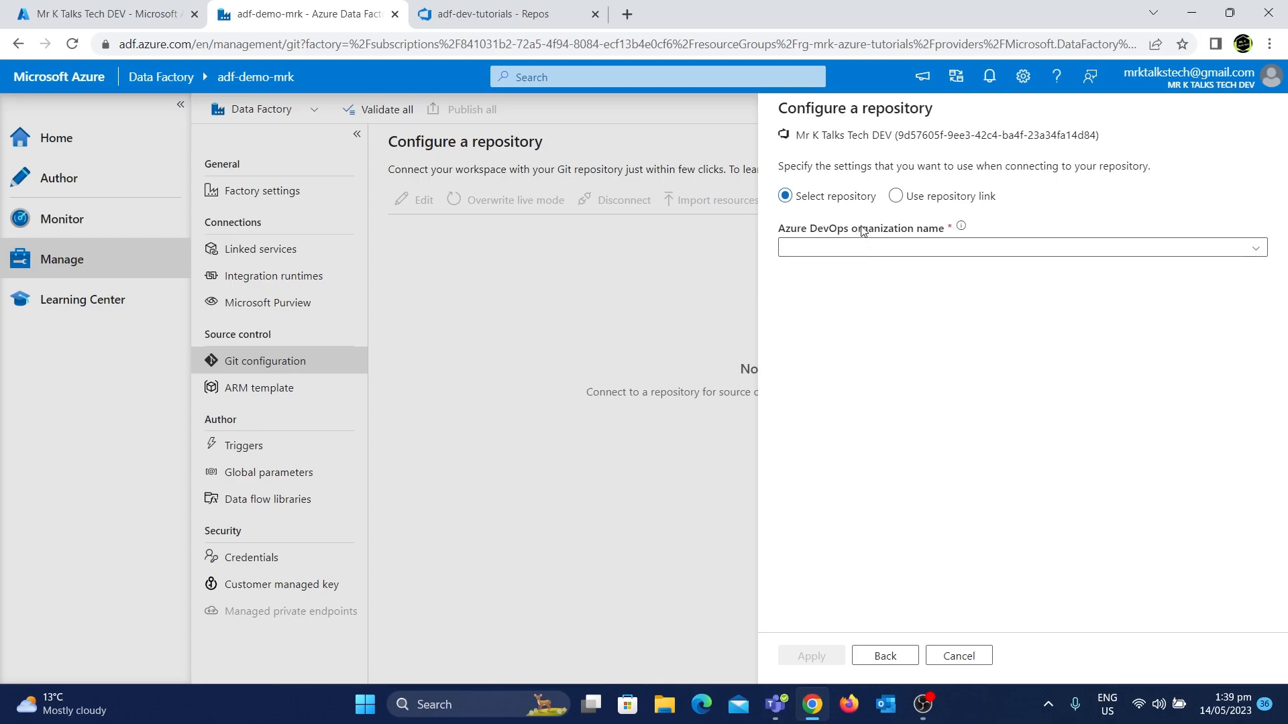
Select the mrktalkstechtamil organization and the Azure Data Engineering Tutorials project for the repository
click(924, 255)
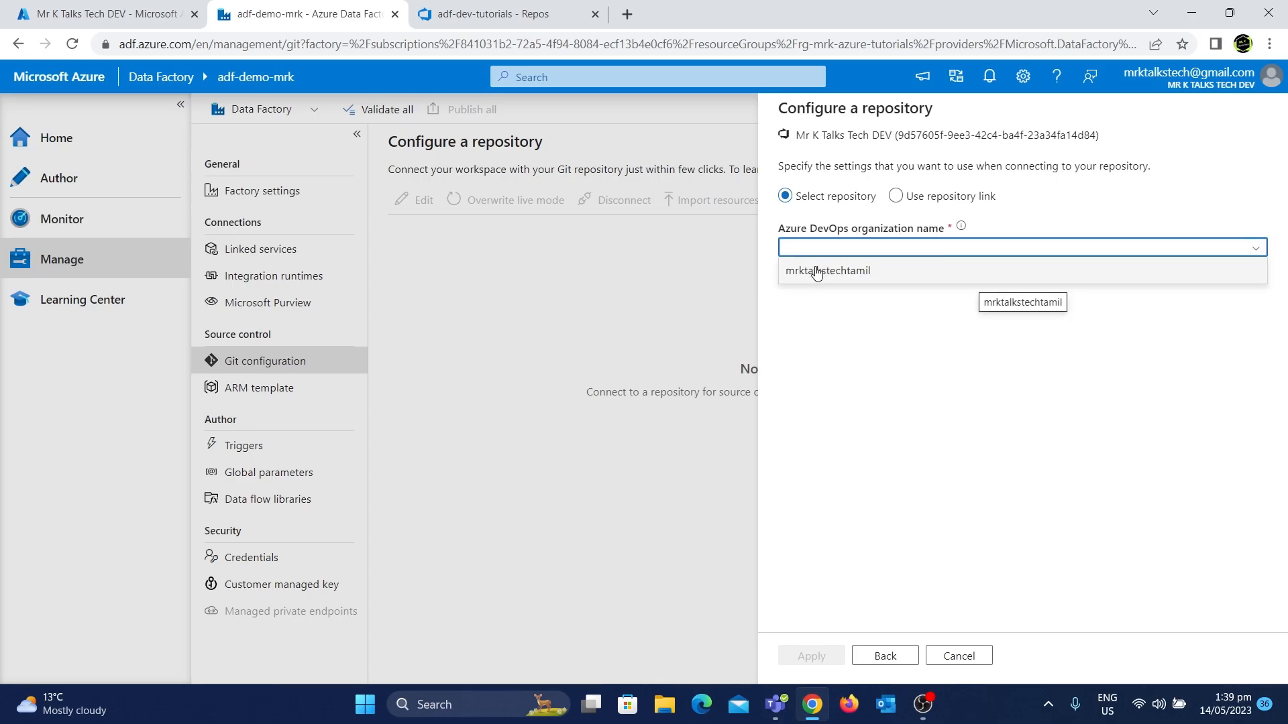
click(868, 275)
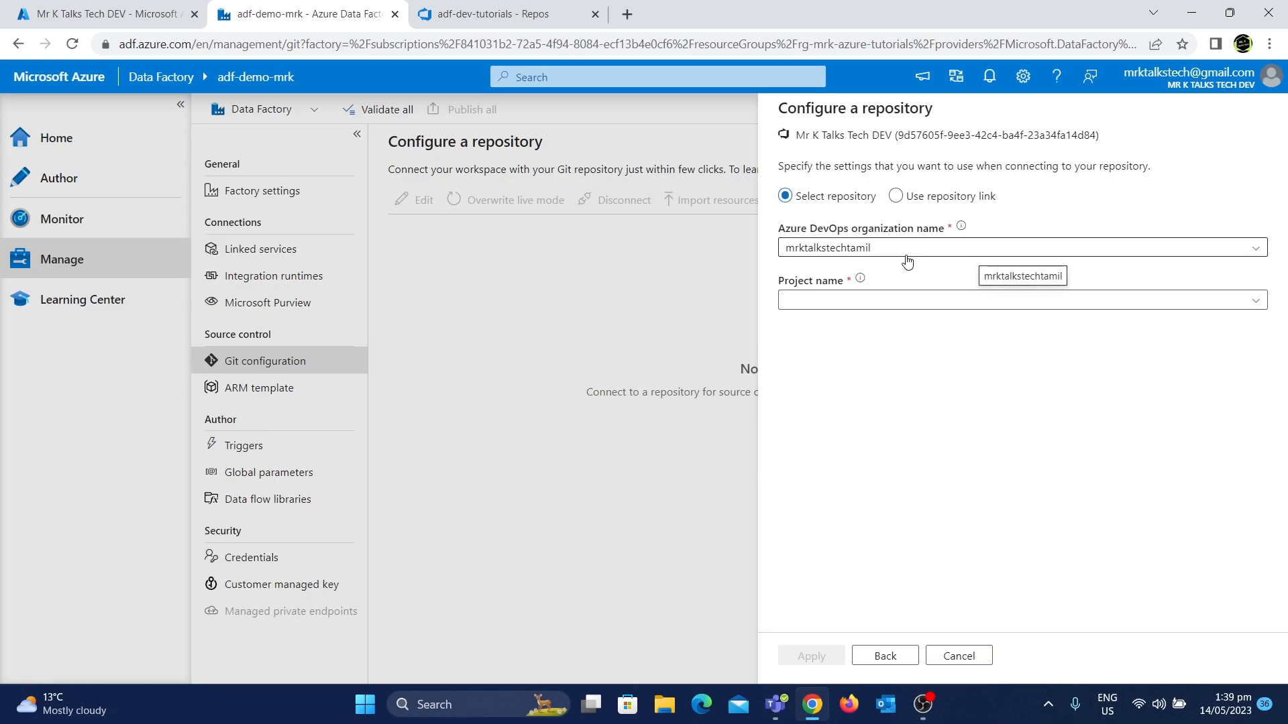
click(921, 301)
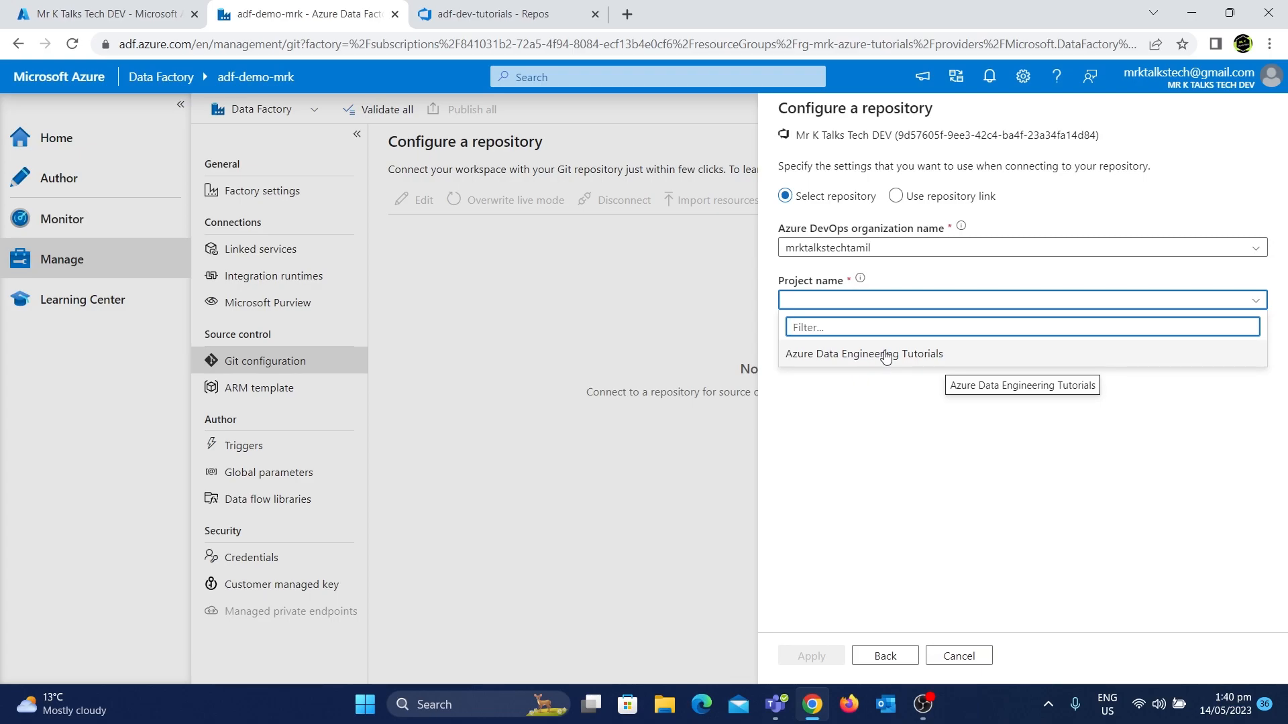
click(885, 354)
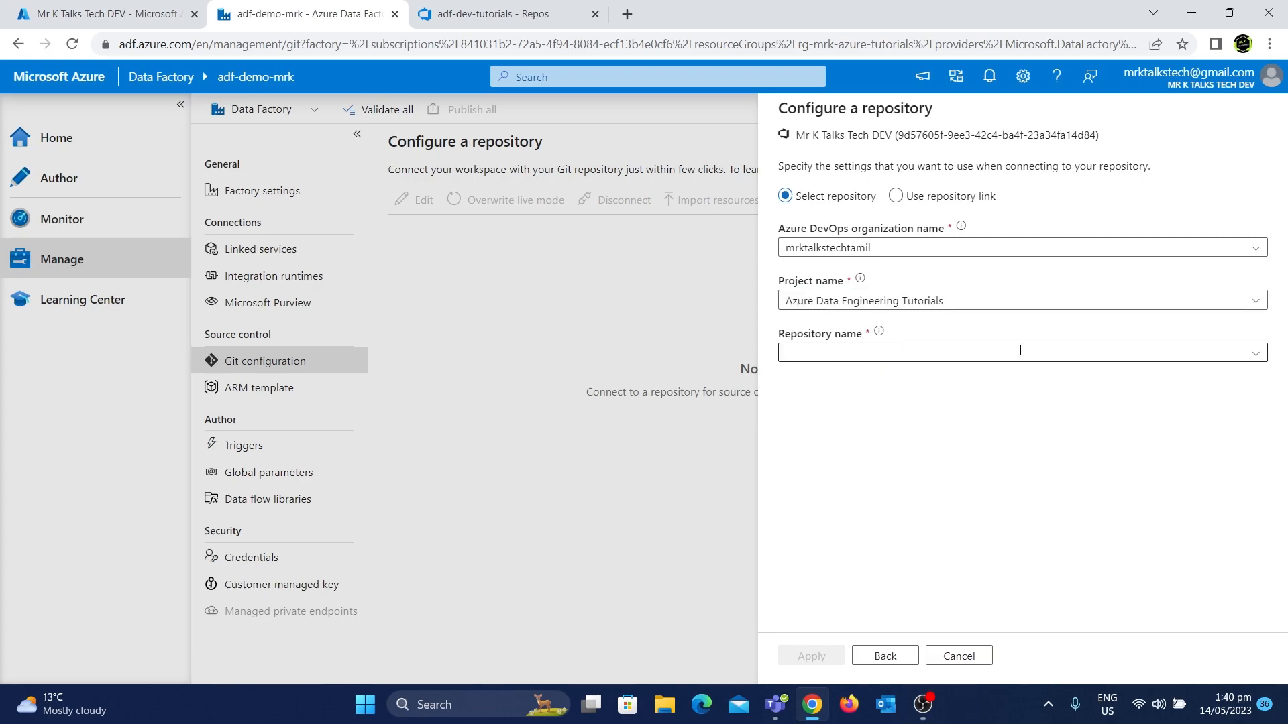
Select adf-dev-tutorials as the repository and main as the collaboration branch
click(1250, 356)
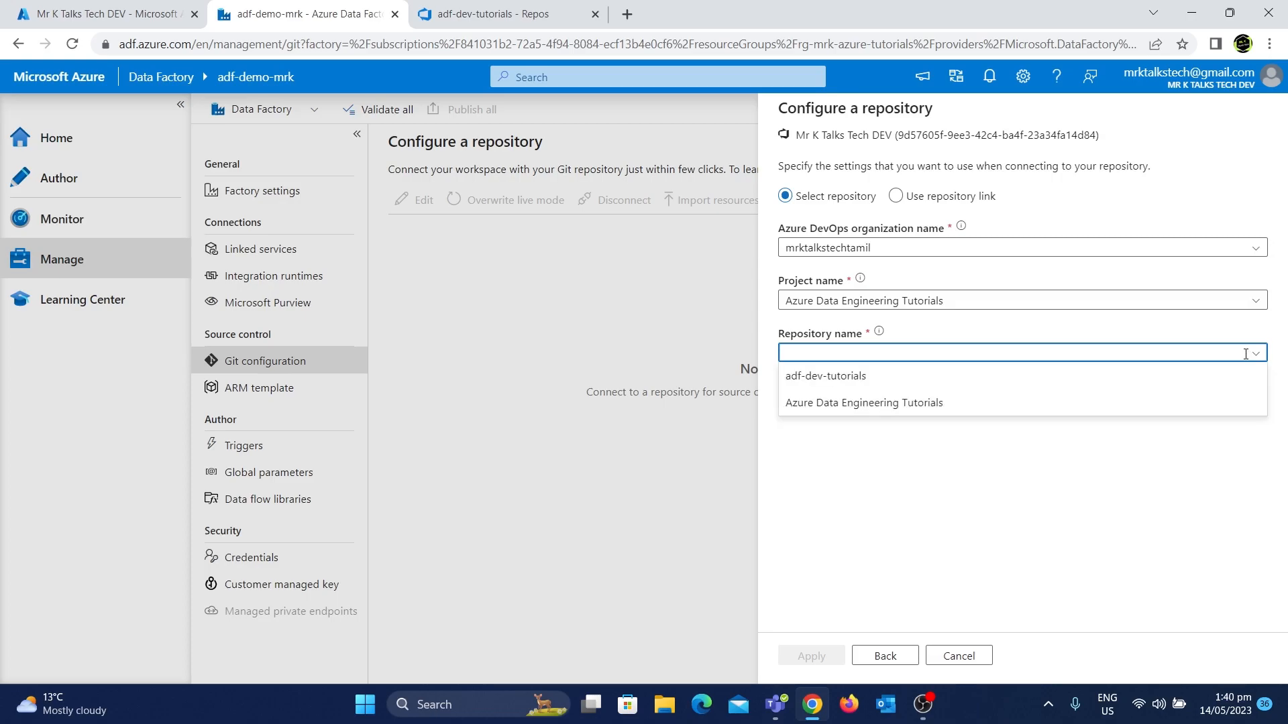
click(865, 380)
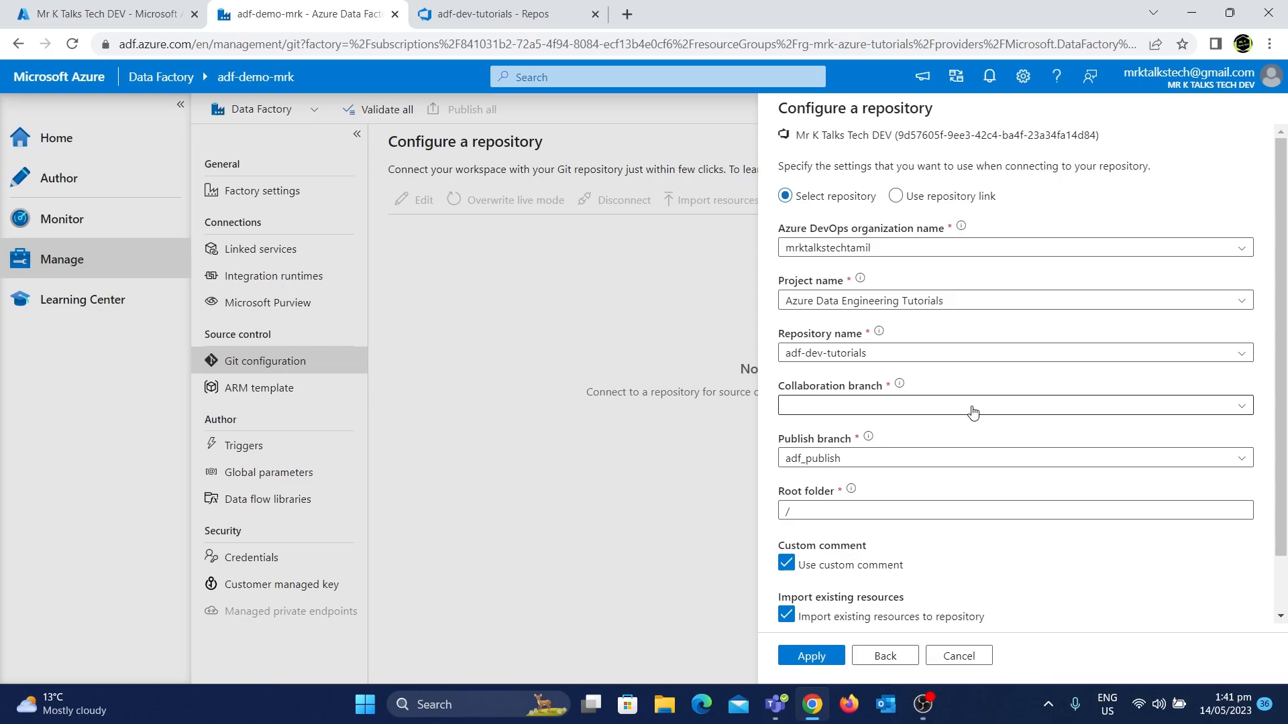
click(973, 411)
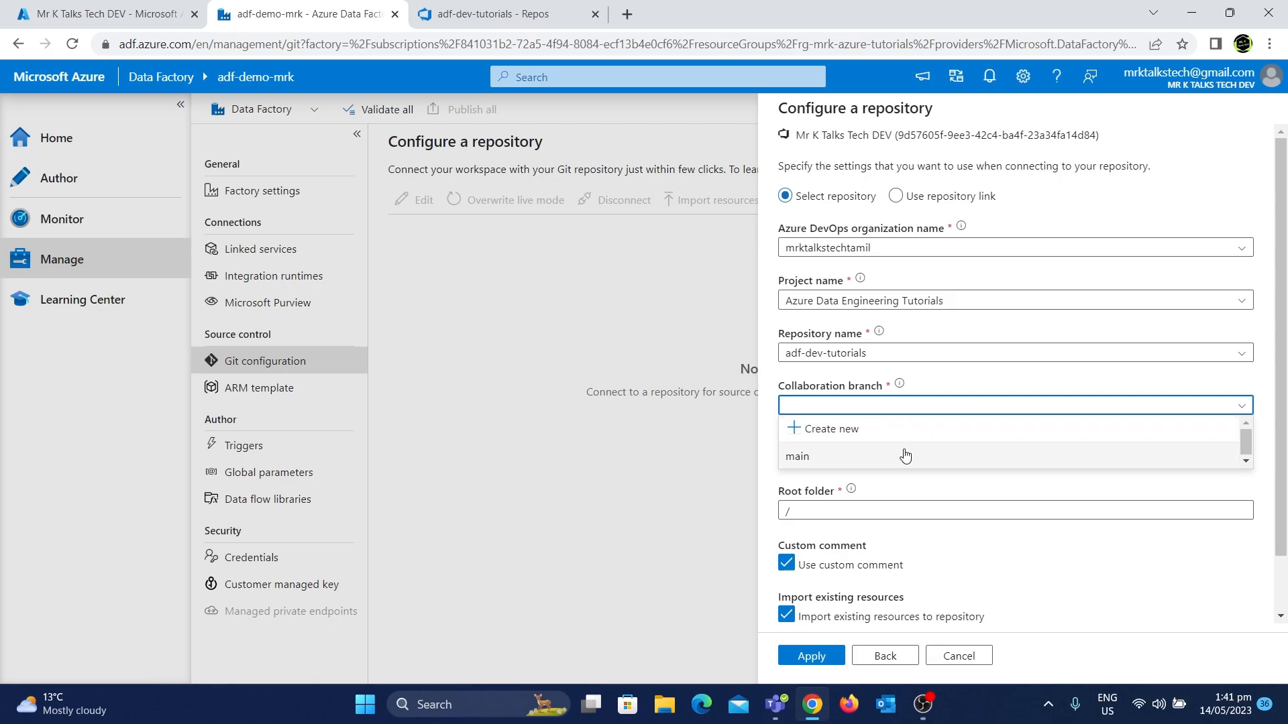
click(900, 458)
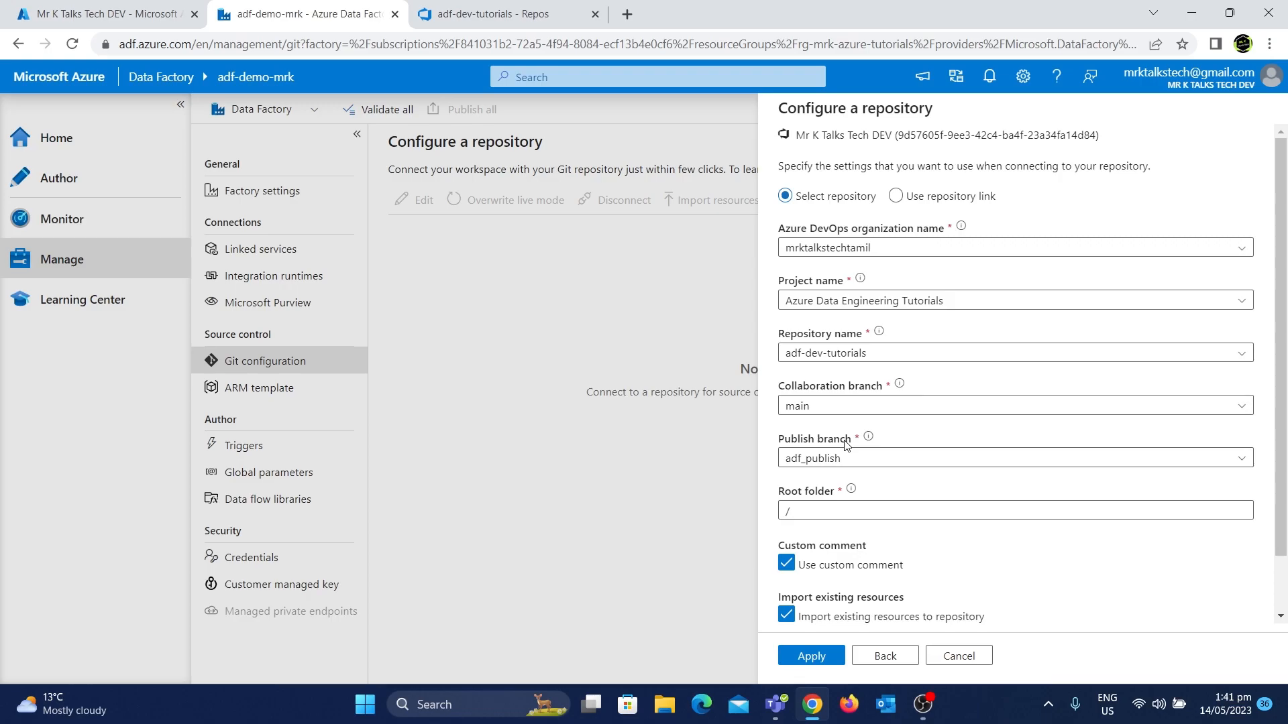
Turn off the custom comment option and import existing resources into the main branch
mouse_move(870, 438)
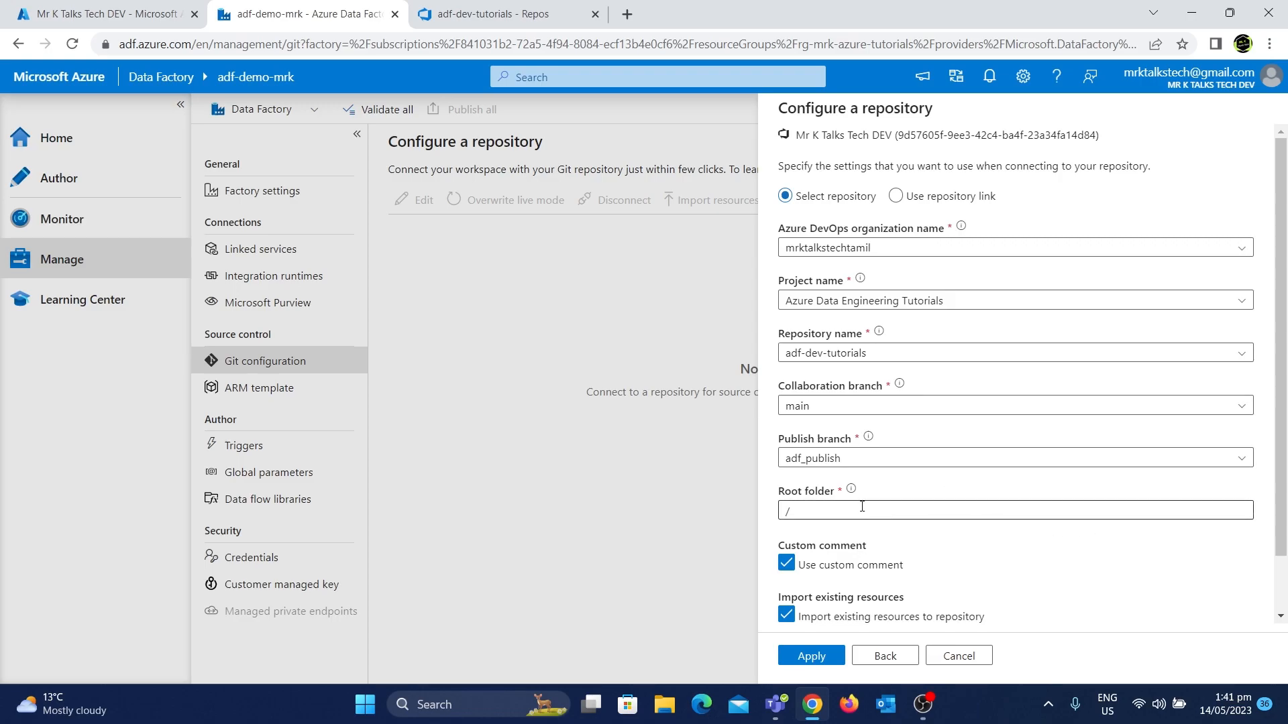
mouse_move(851, 495)
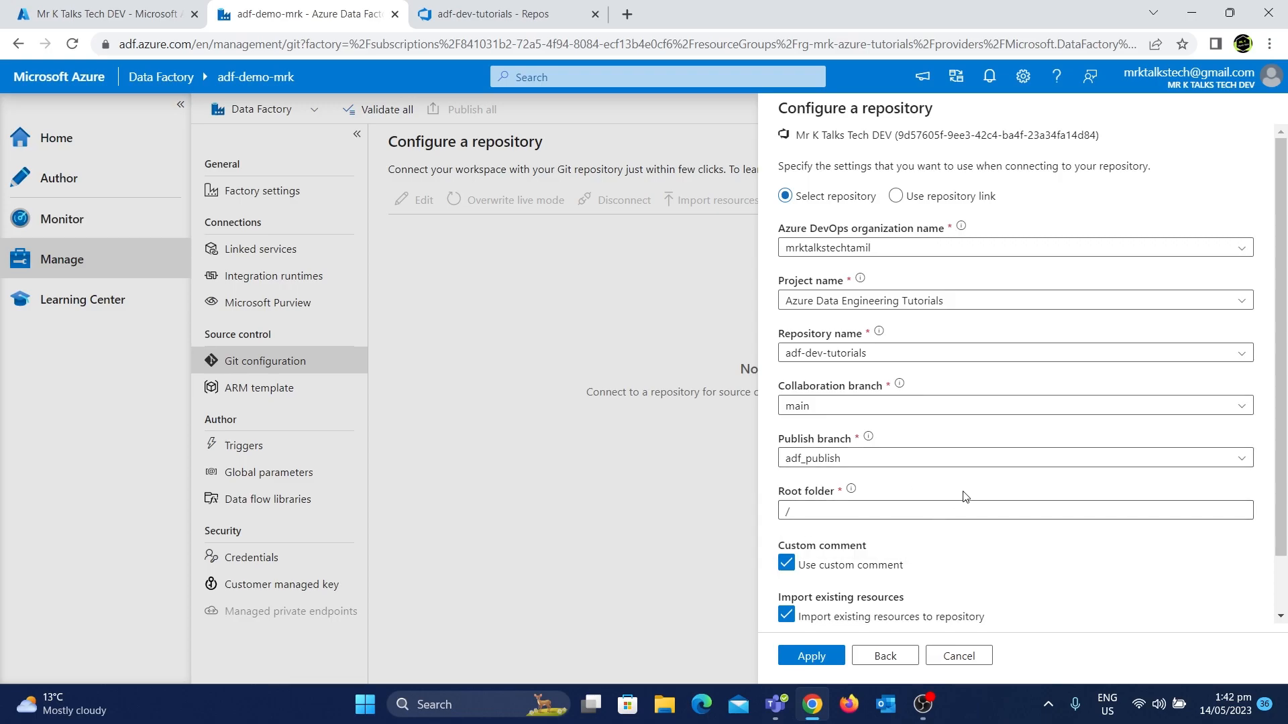
scroll(964, 496, down, 2)
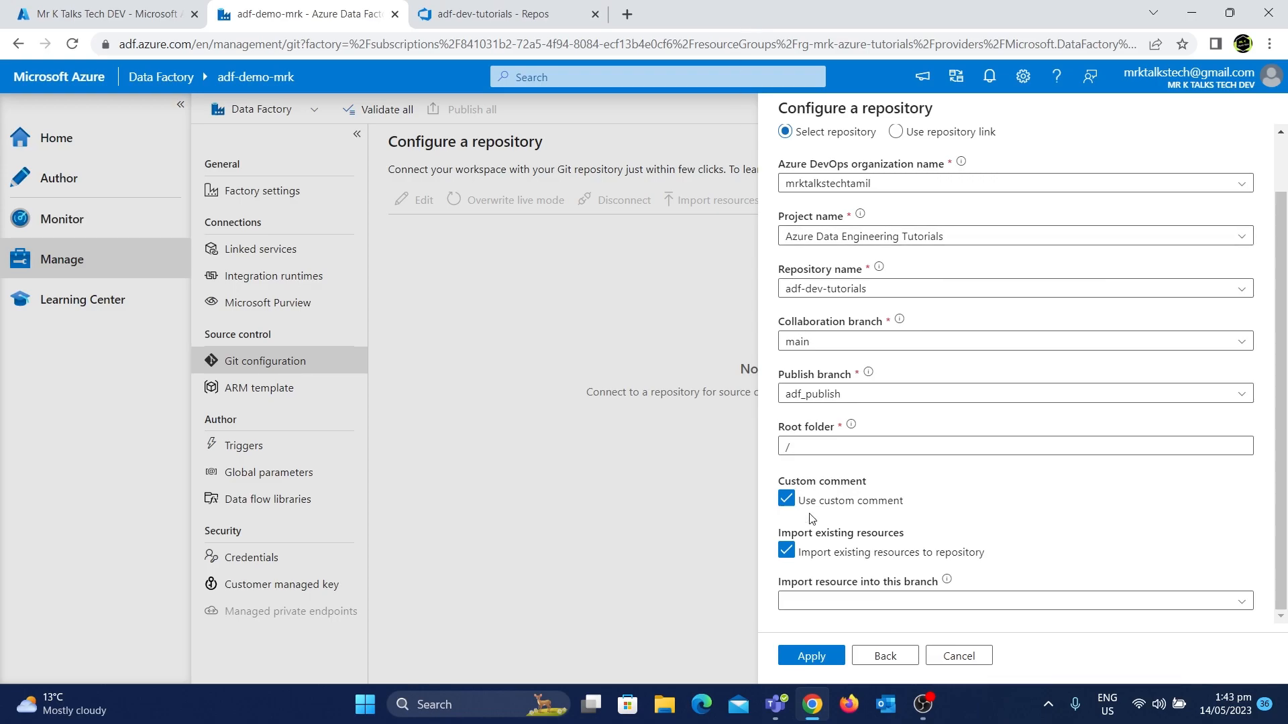
click(899, 505)
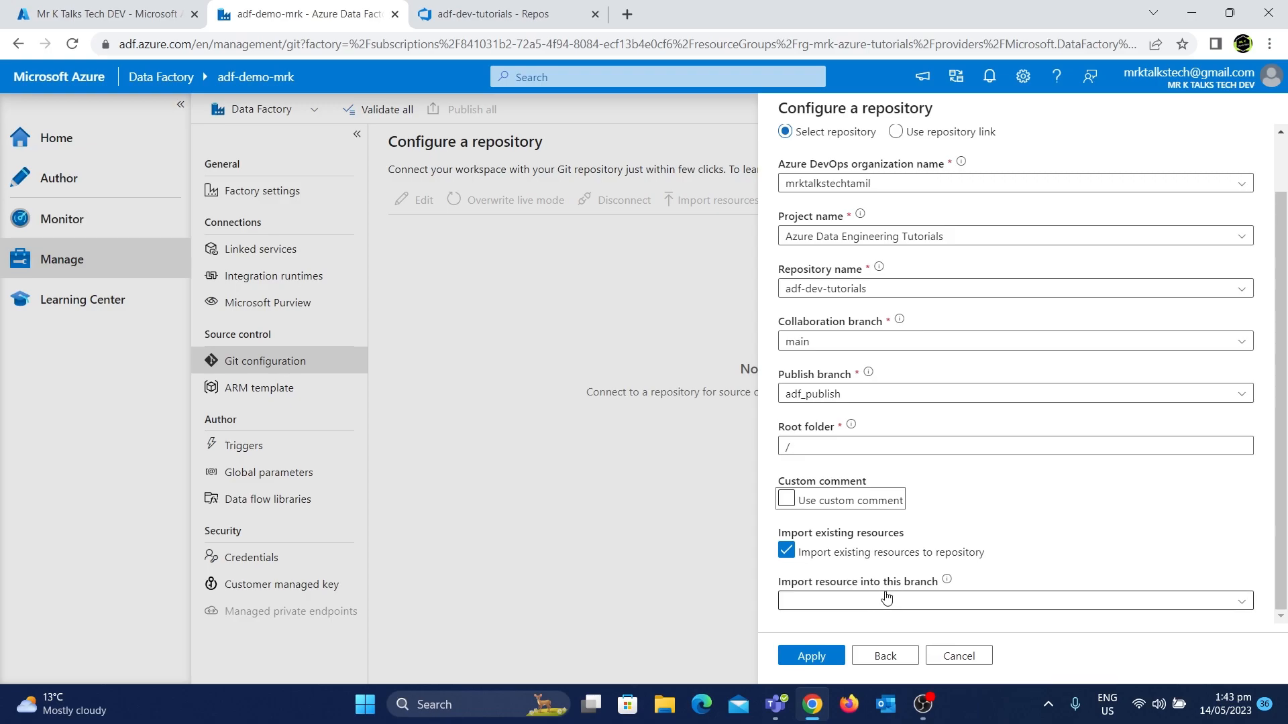
click(976, 607)
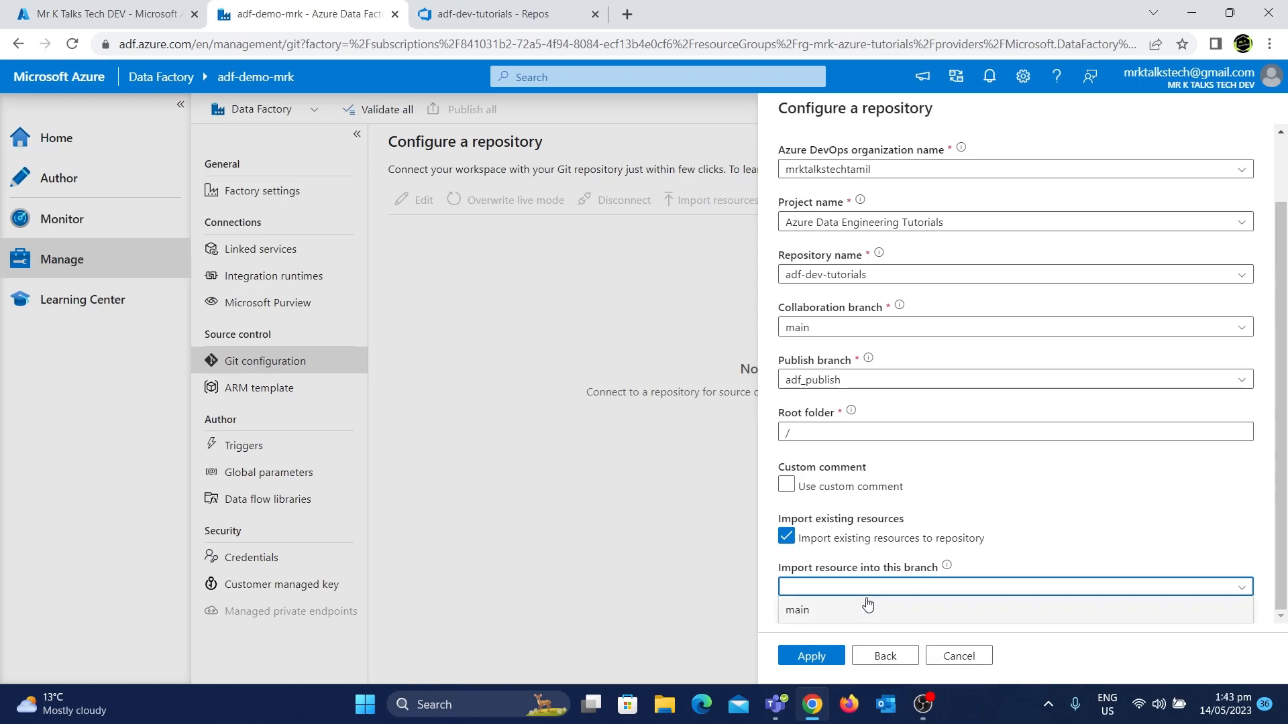
click(834, 611)
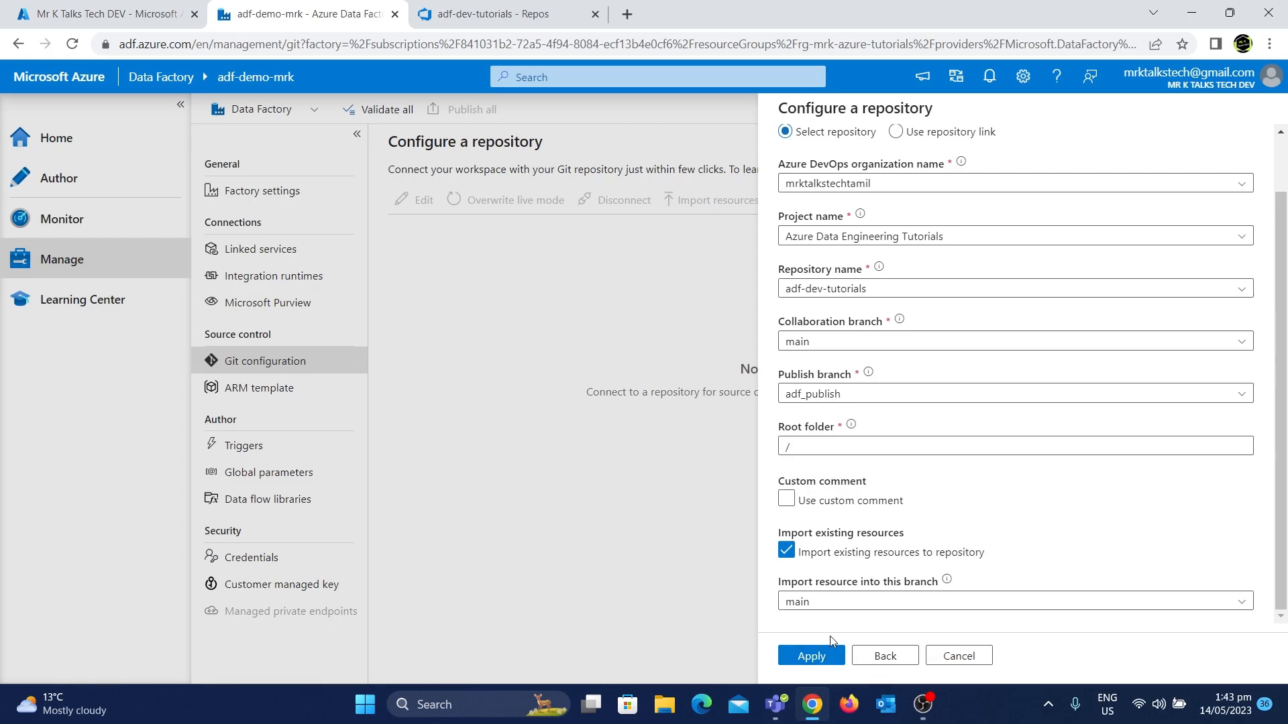
Apply the repository configuration and save main as the working branch
scroll(951, 491, up, 1)
scroll(951, 492, down, 1)
scroll(970, 363, up, 1)
scroll(970, 362, down, 1)
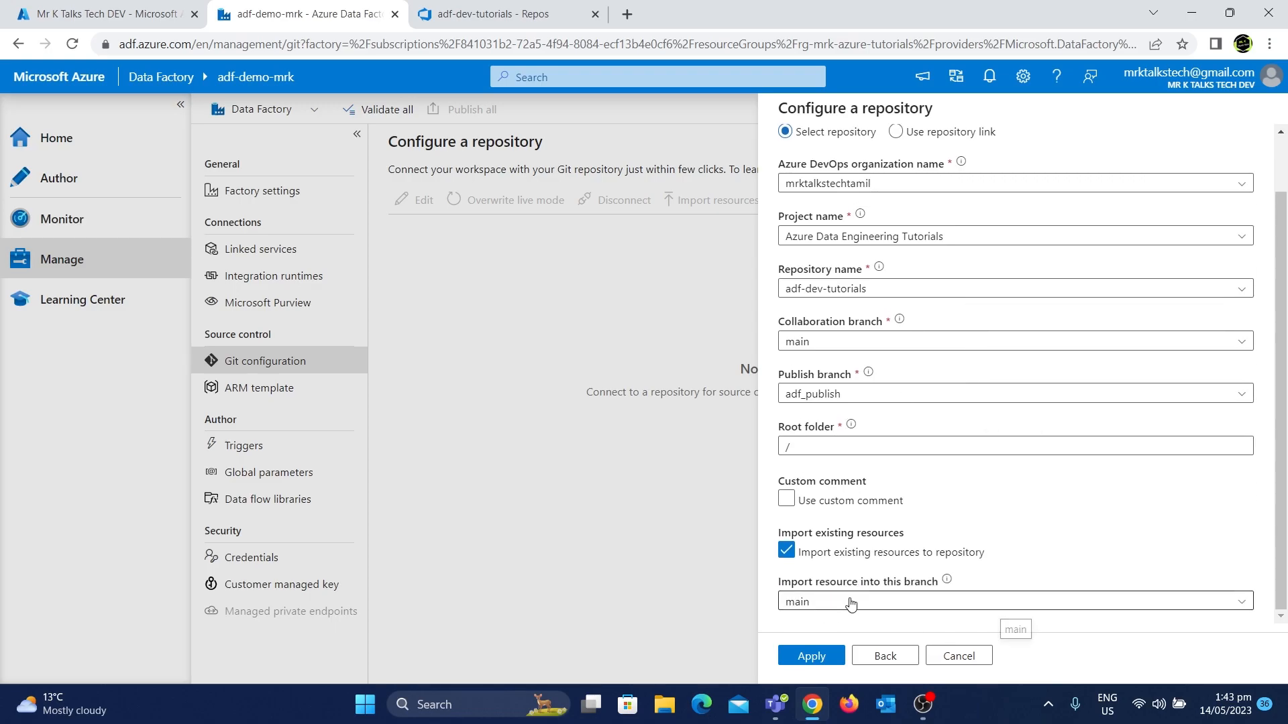
click(804, 662)
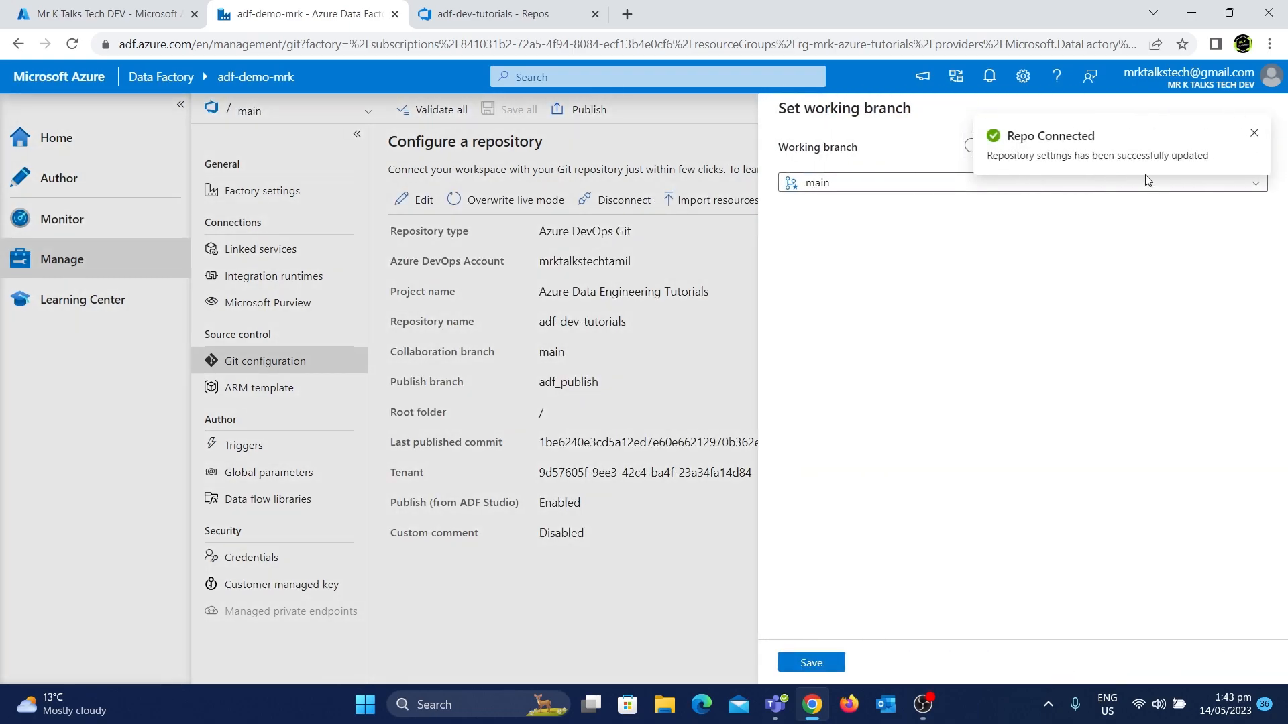
click(1254, 132)
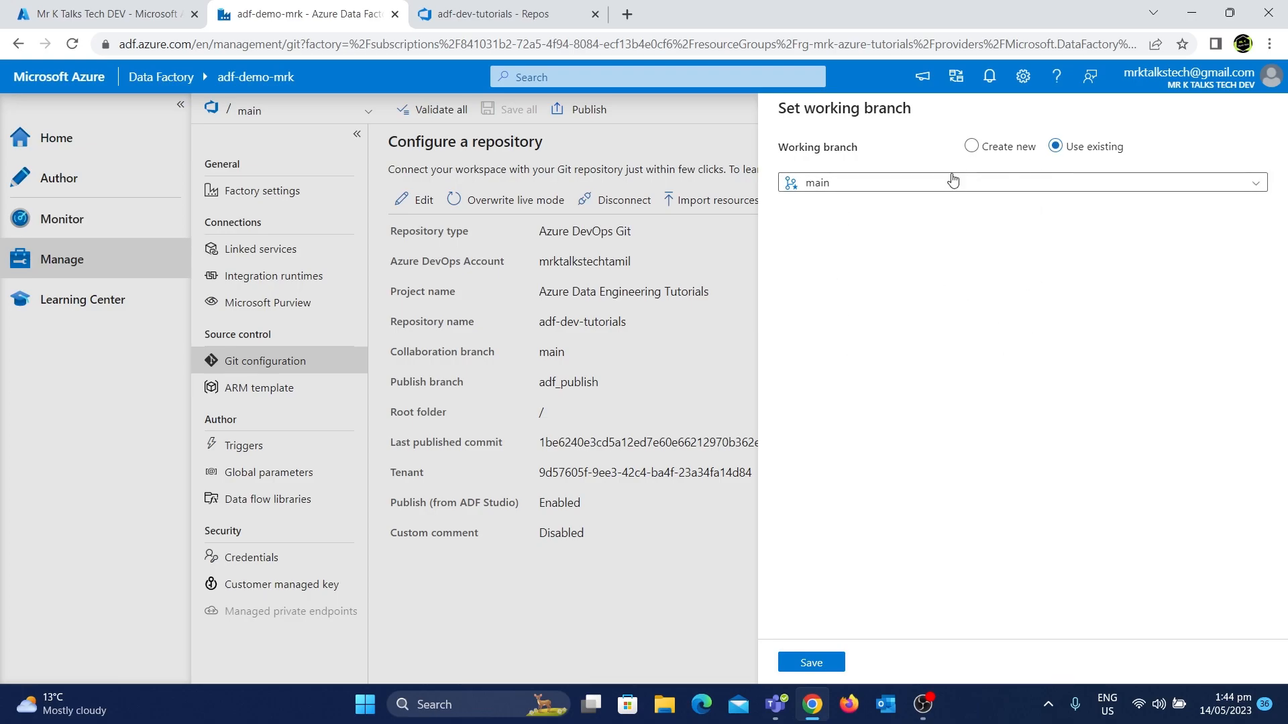
click(810, 664)
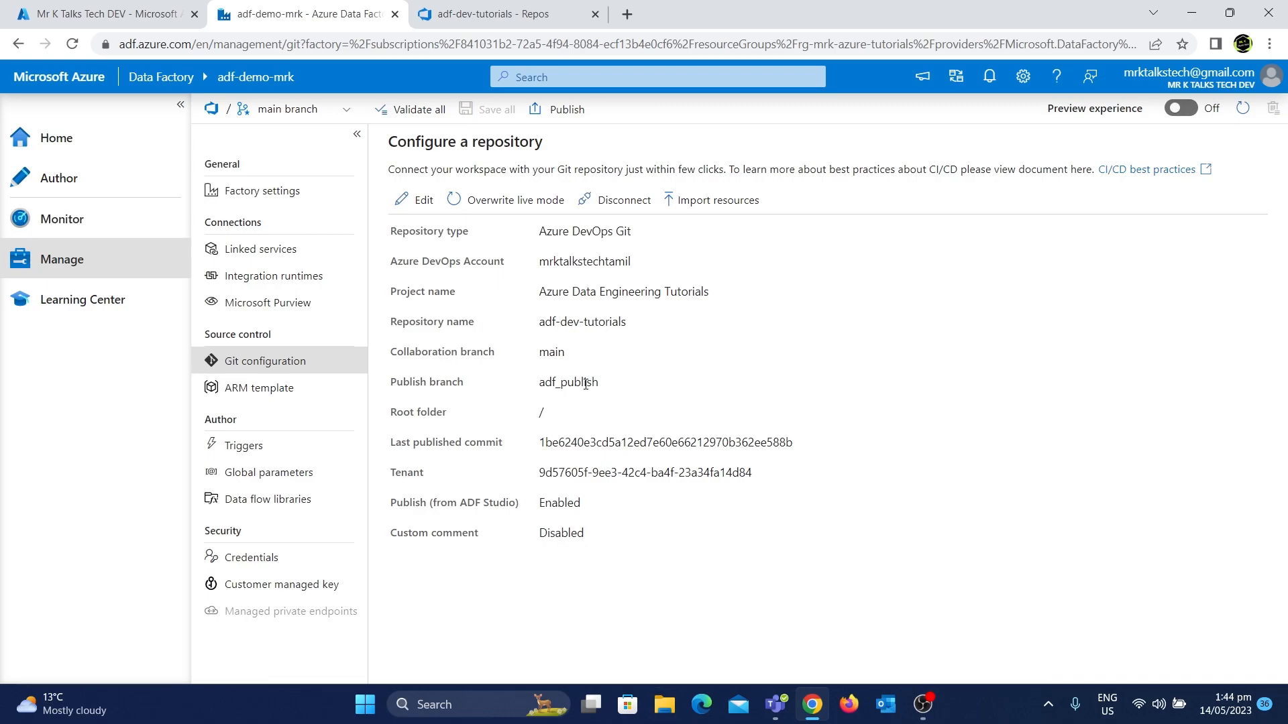
Switch to the adf-dev-tutorials repository, close the clone panel and refresh its file list
click(501, 8)
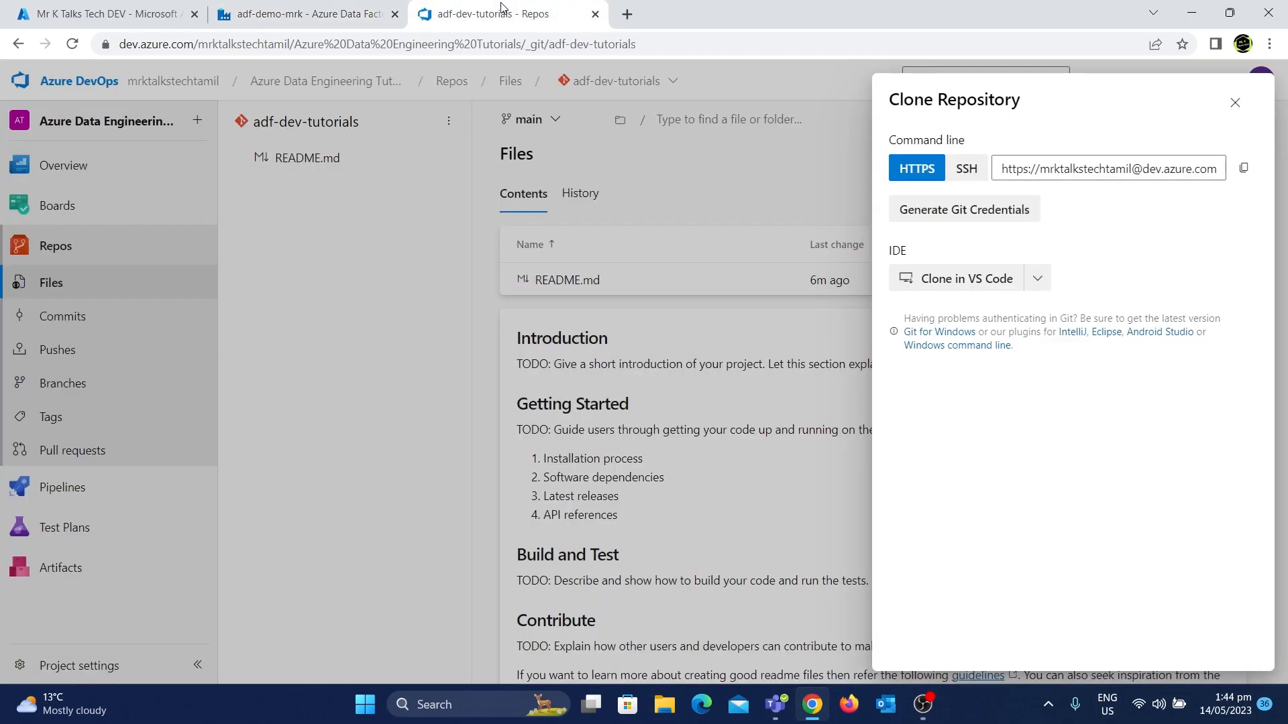
click(1235, 102)
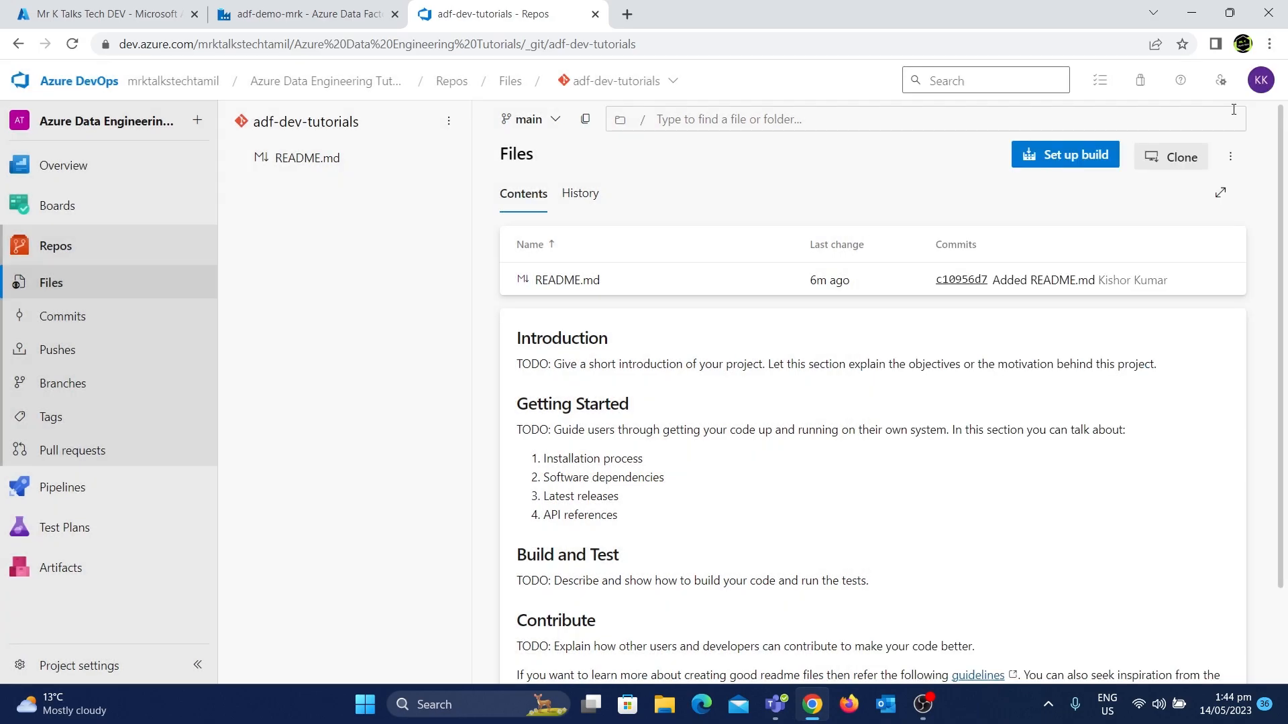
click(73, 44)
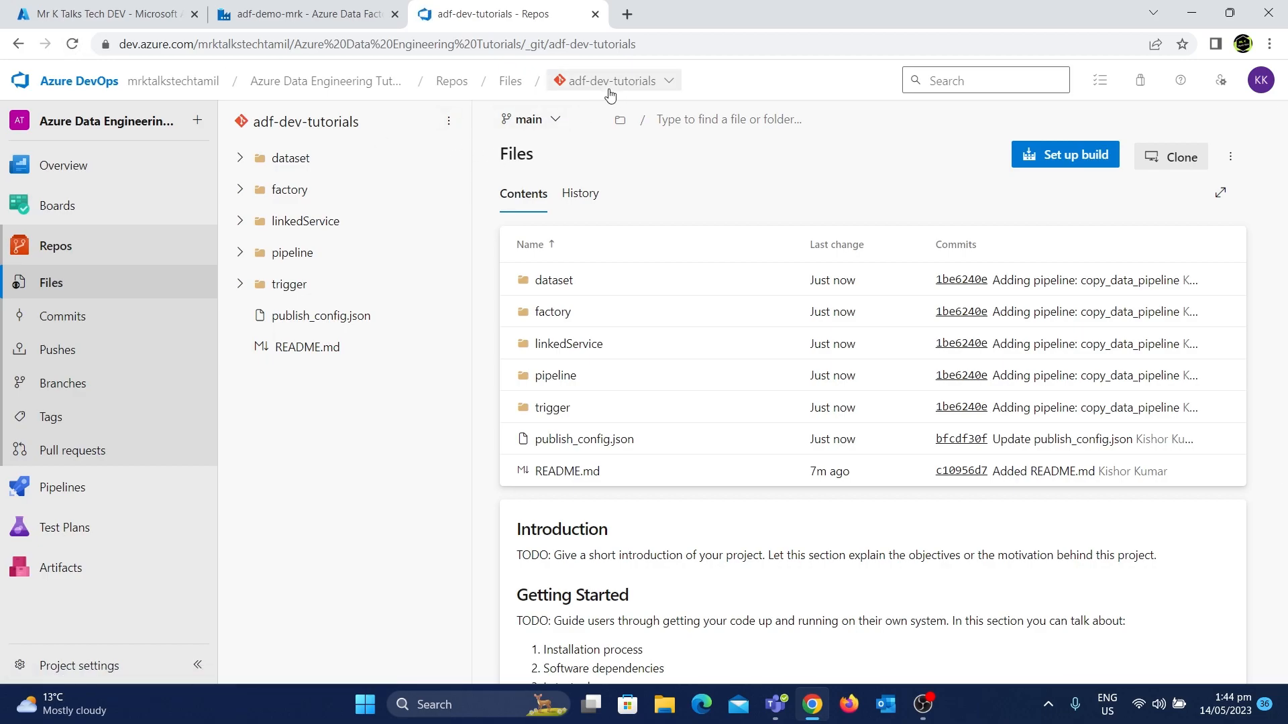
click(557, 122)
click(558, 122)
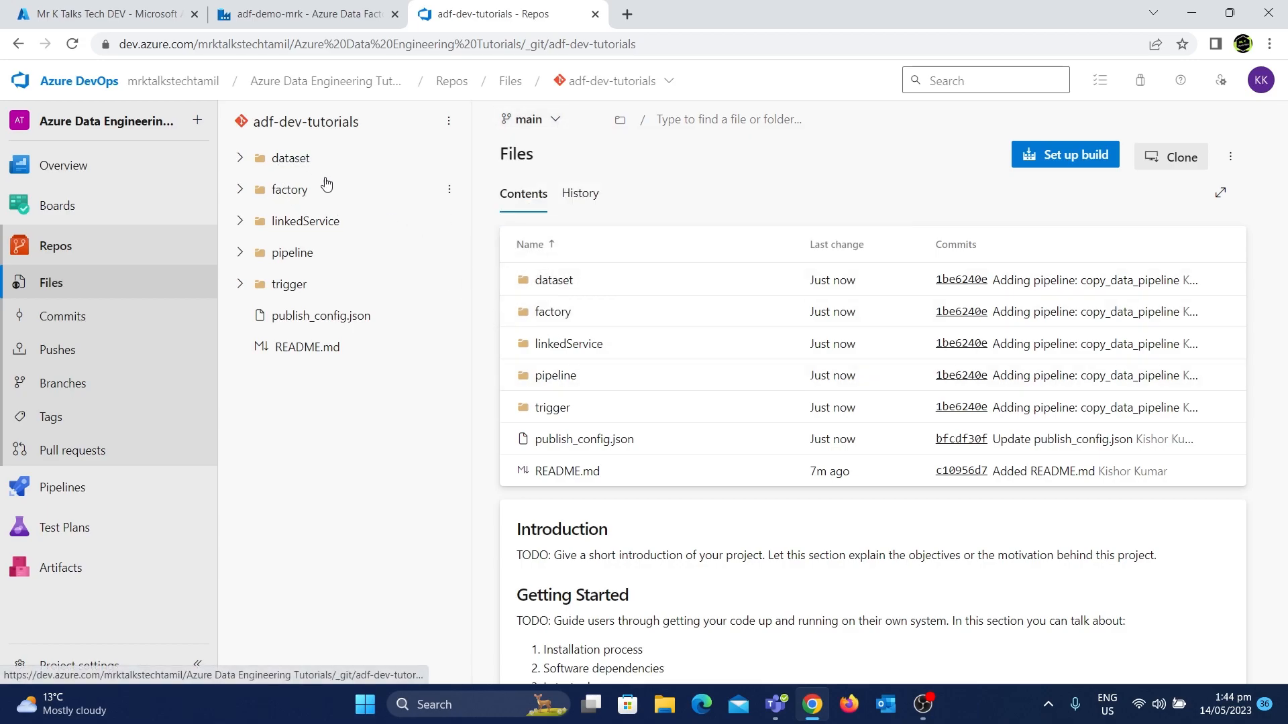
Expand the linkedService, trigger and pipeline folders in the repository to review the imported files
click(300, 14)
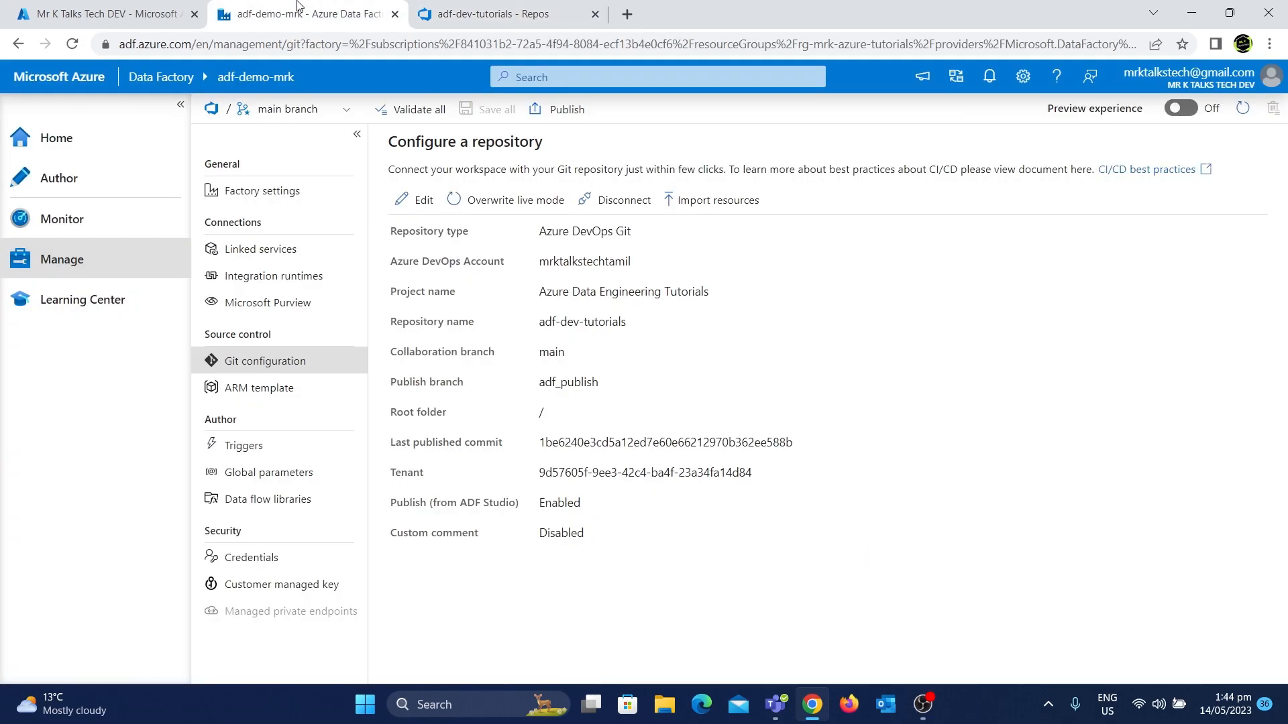
click(467, 8)
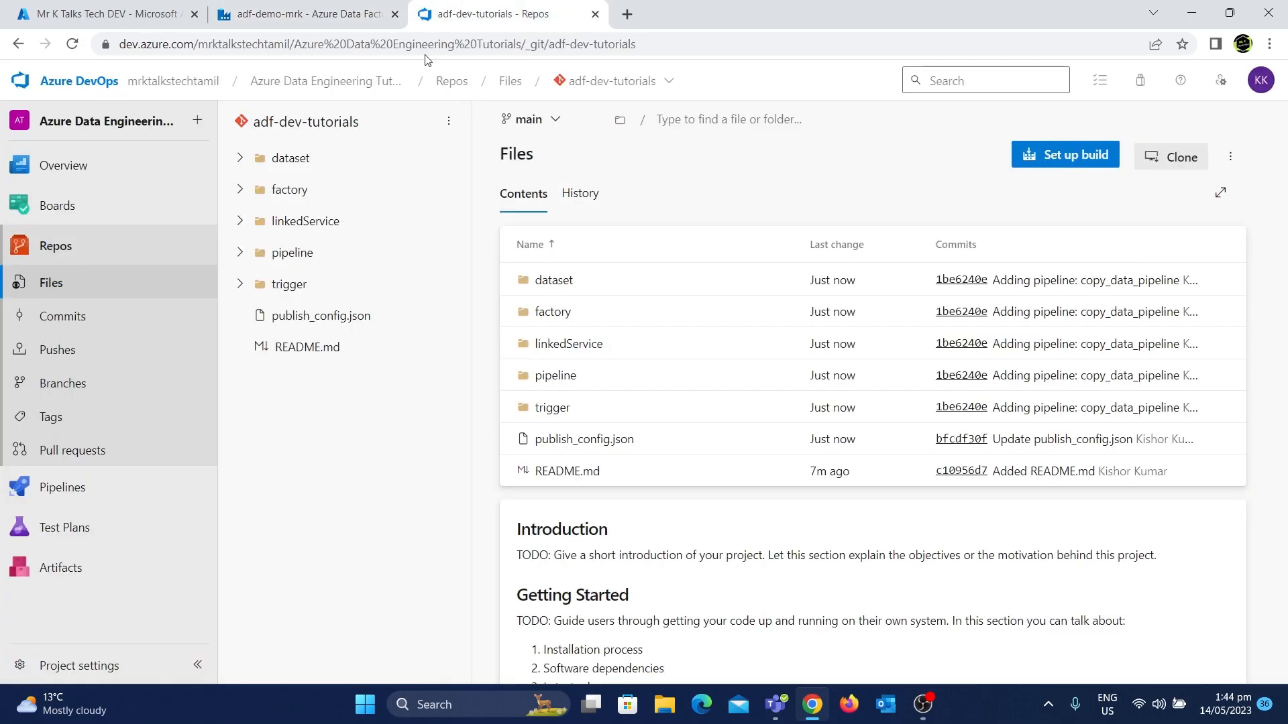
click(290, 223)
click(281, 410)
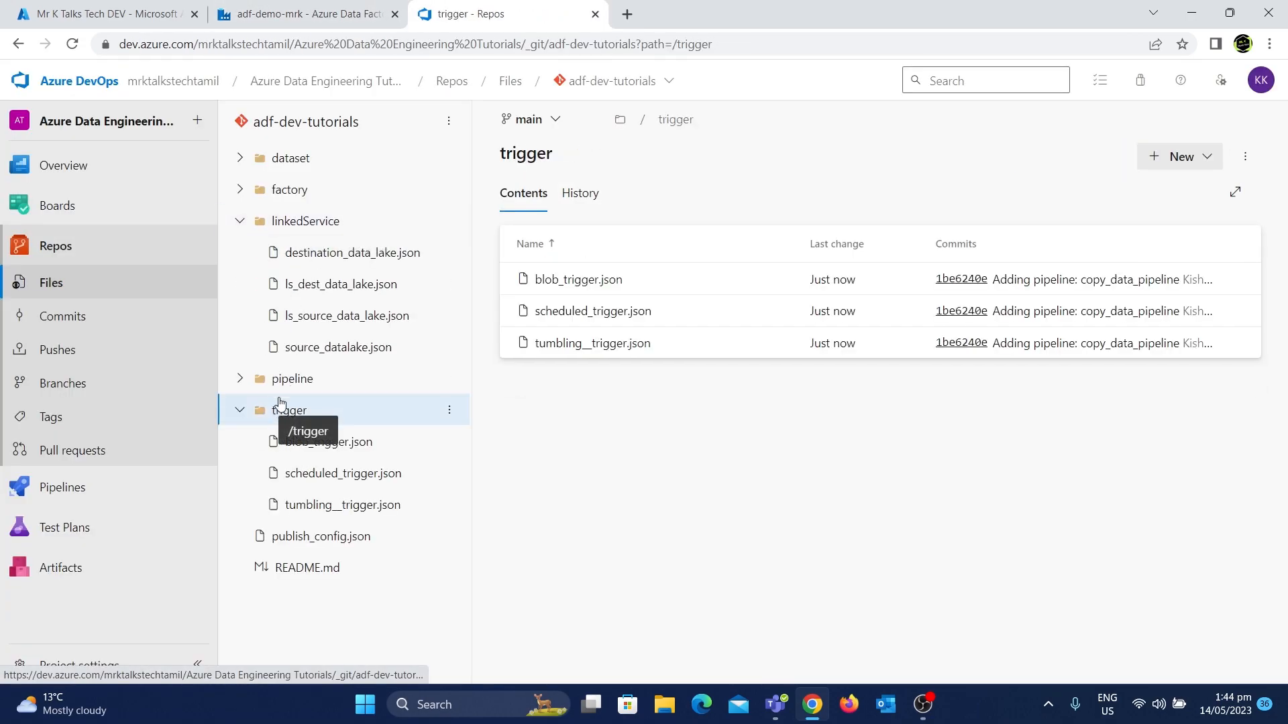
click(277, 382)
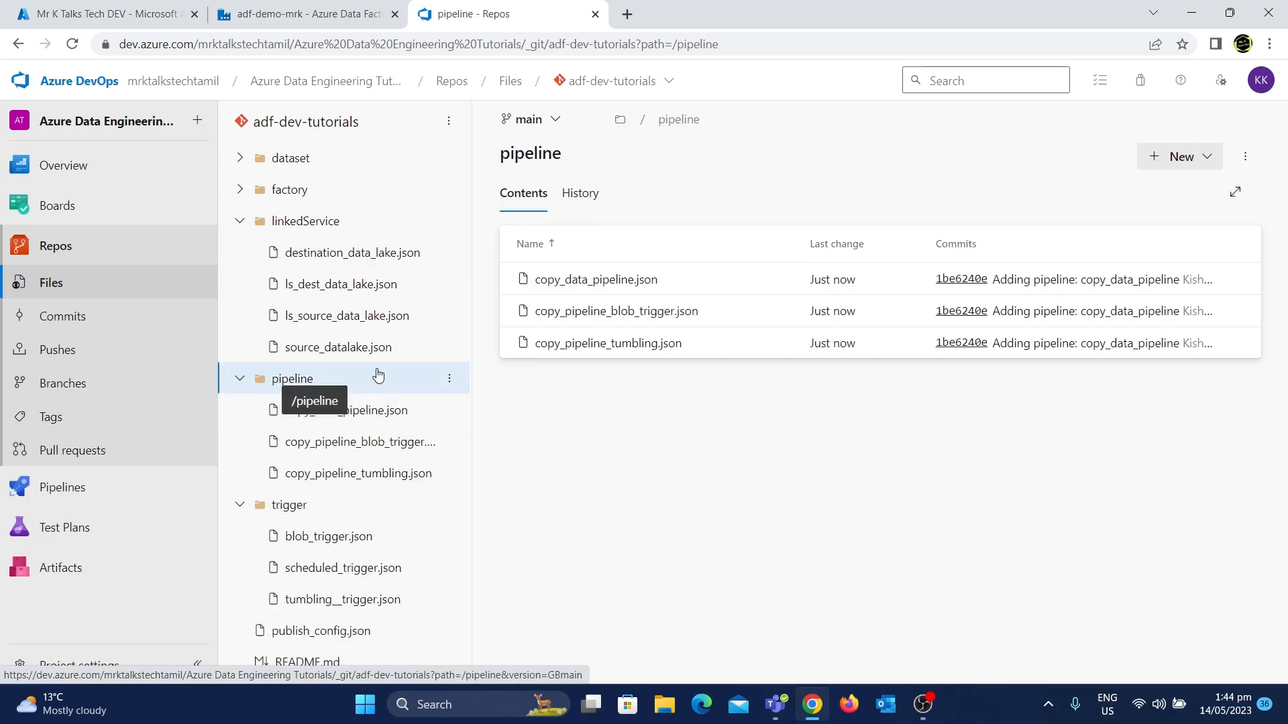
Open copy_data_pipeline in the Author hub and inspect its copy activity's source settings
click(335, 8)
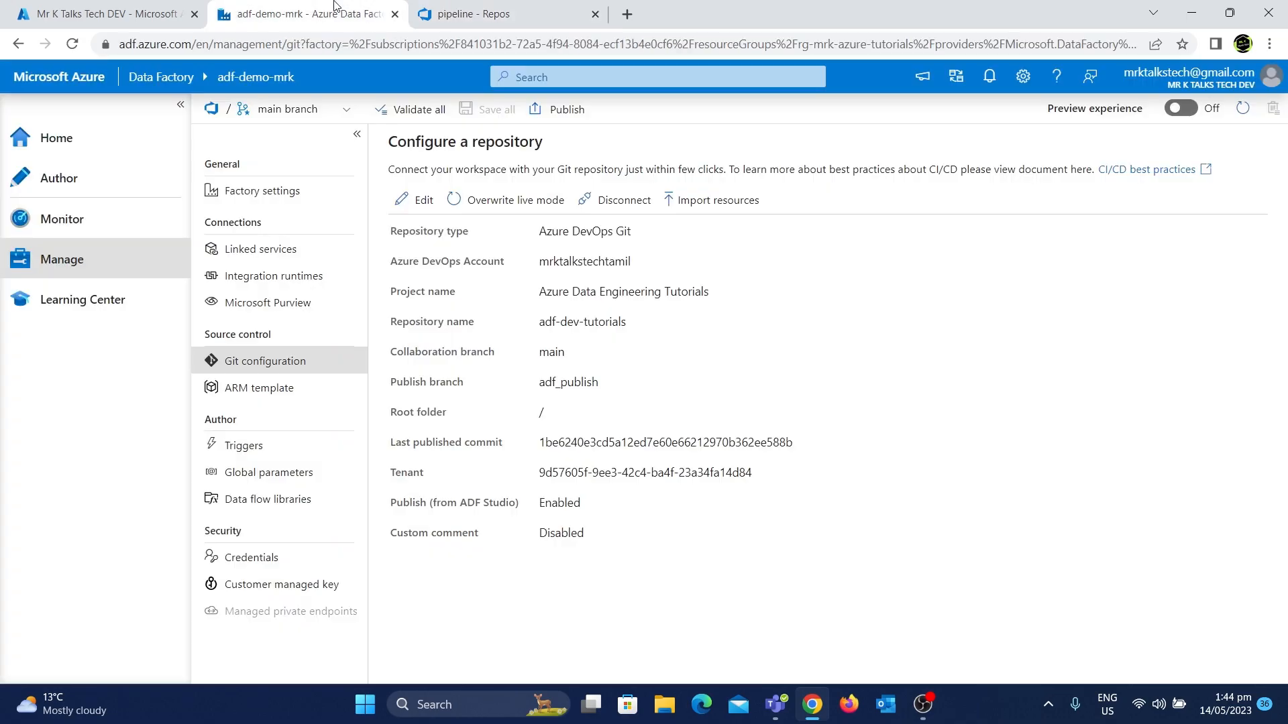
click(84, 179)
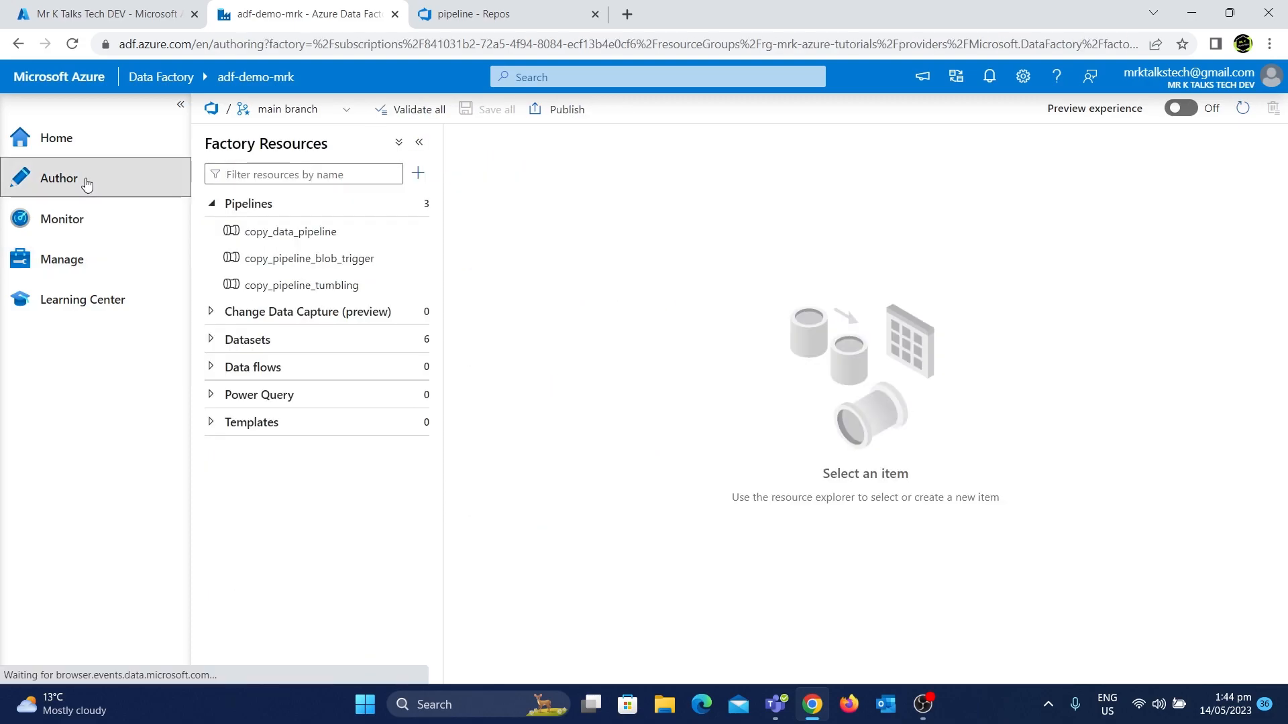
click(300, 240)
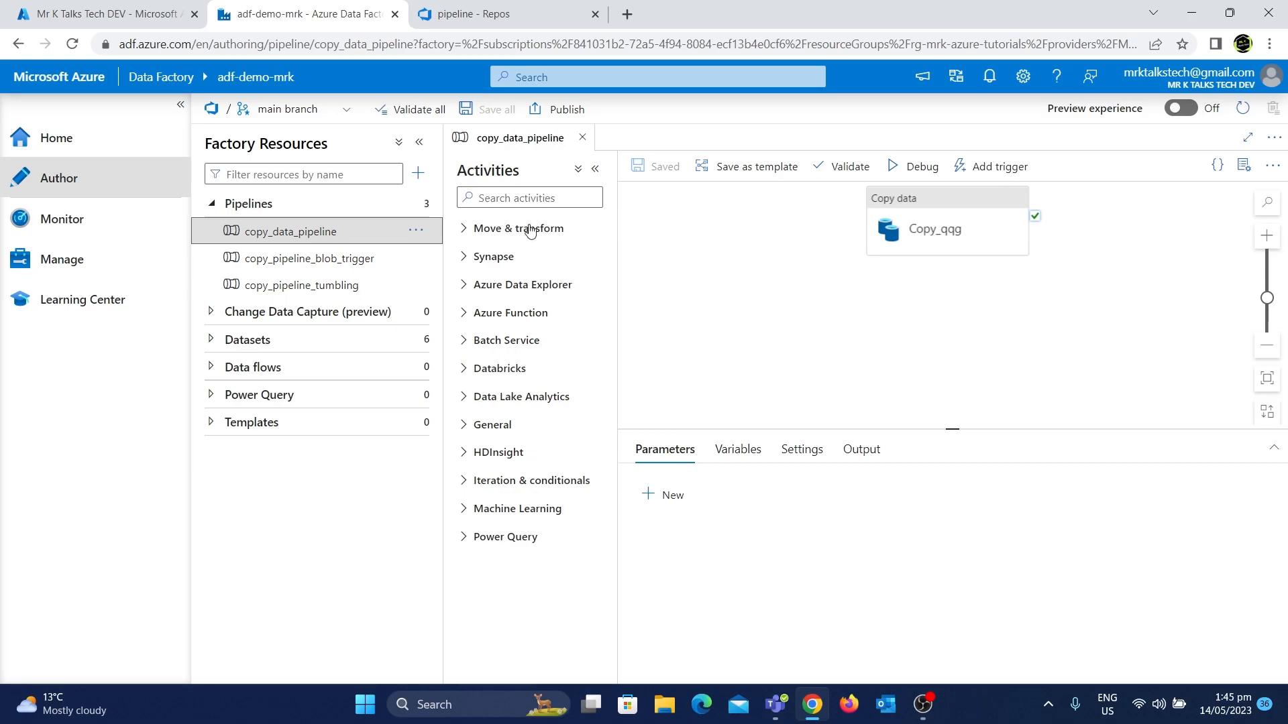
click(949, 214)
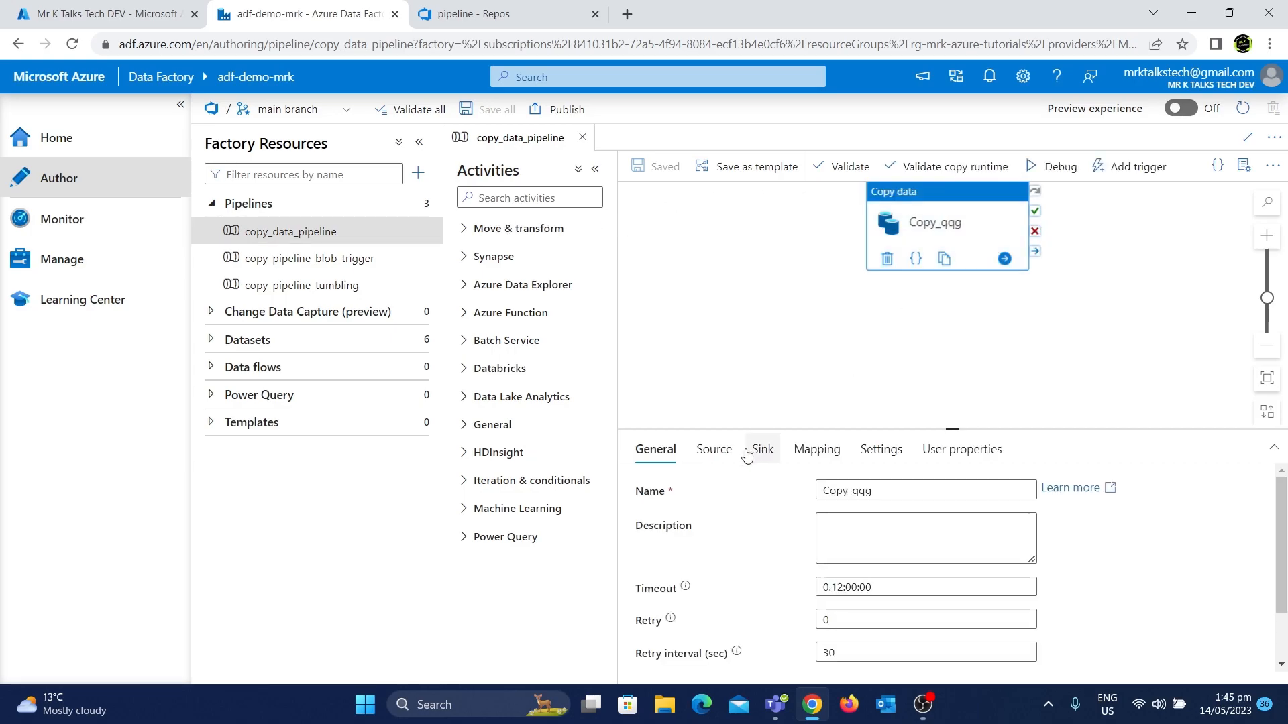
click(716, 451)
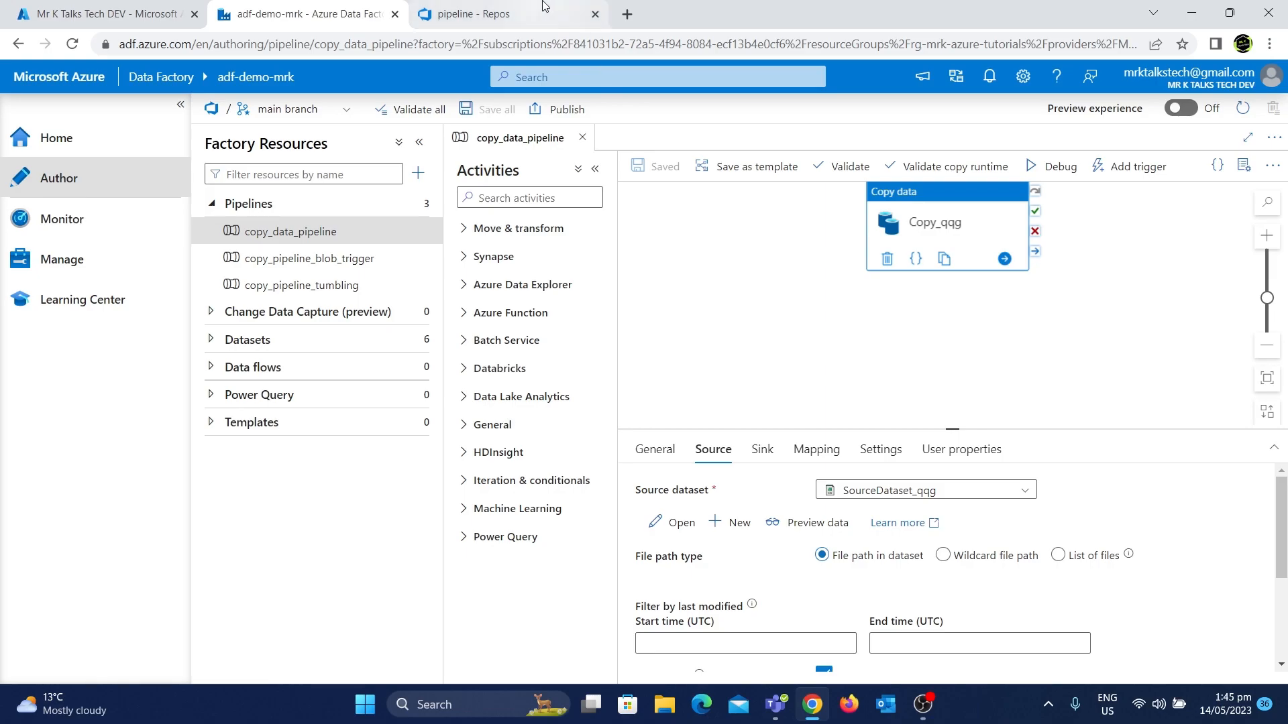
Open the destination_data_lake linked service in the Manage hub to review its settings
click(510, 14)
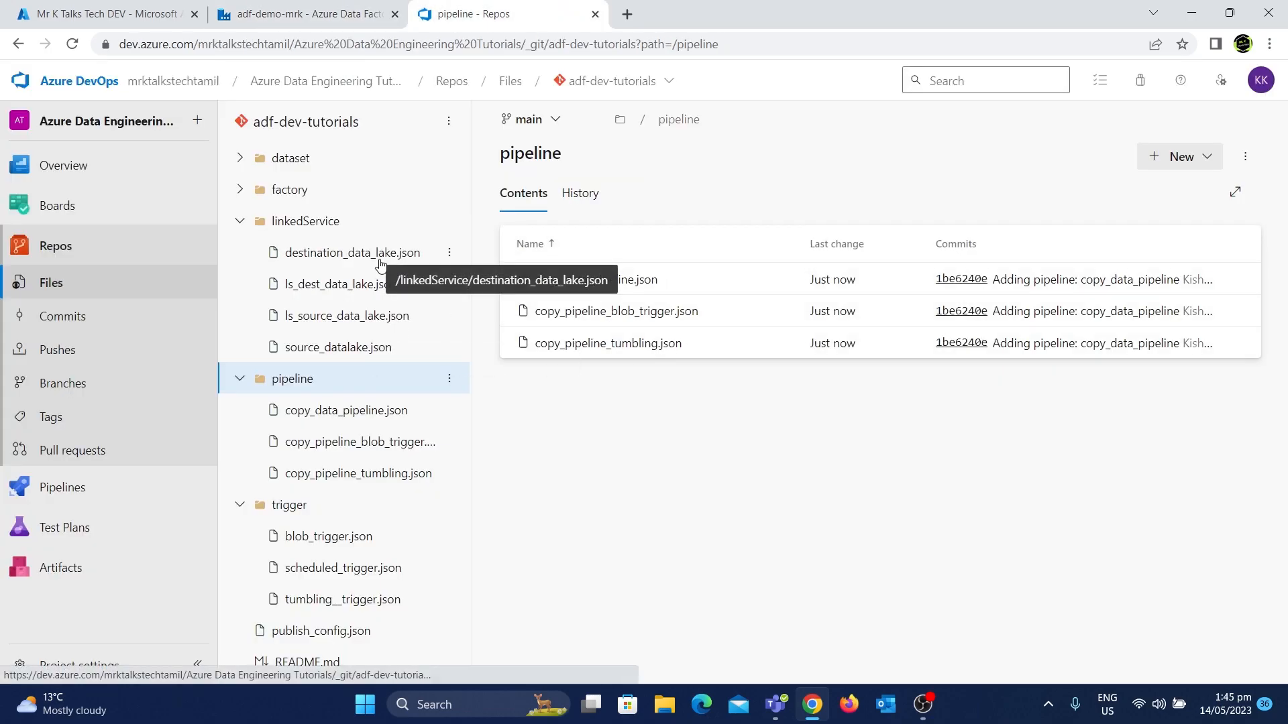
click(306, 14)
click(84, 254)
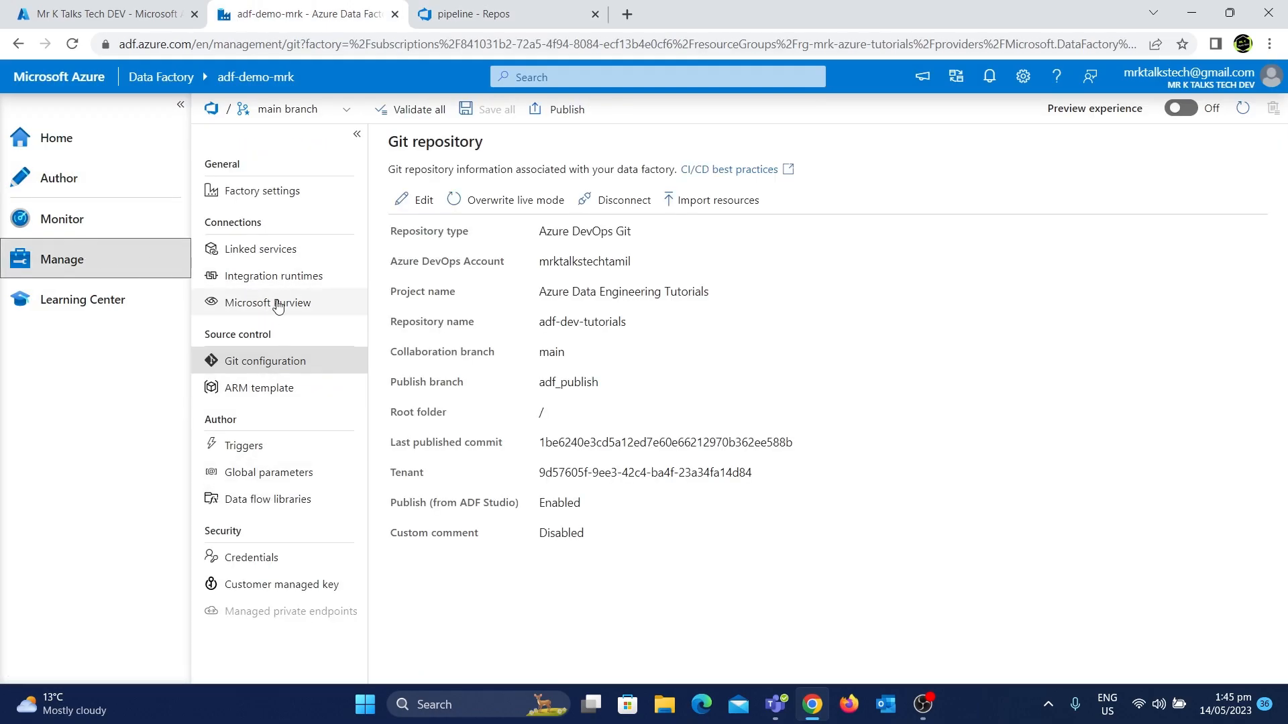
click(258, 248)
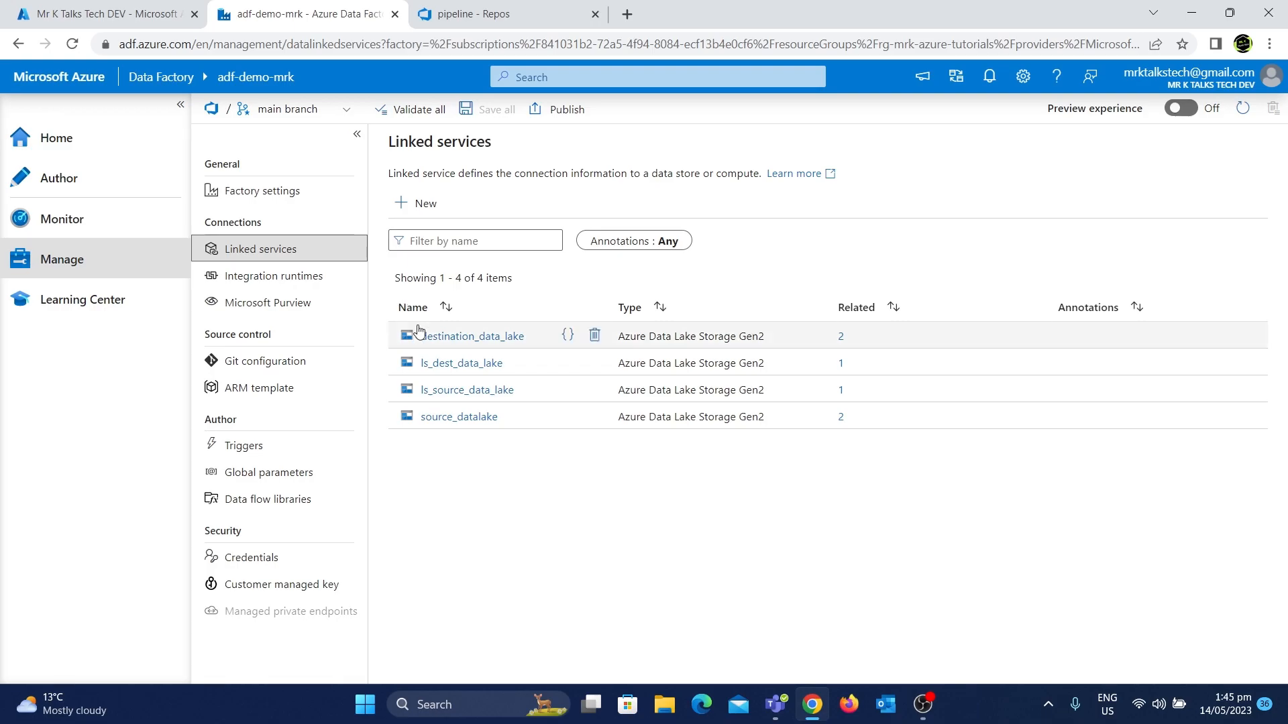
click(456, 337)
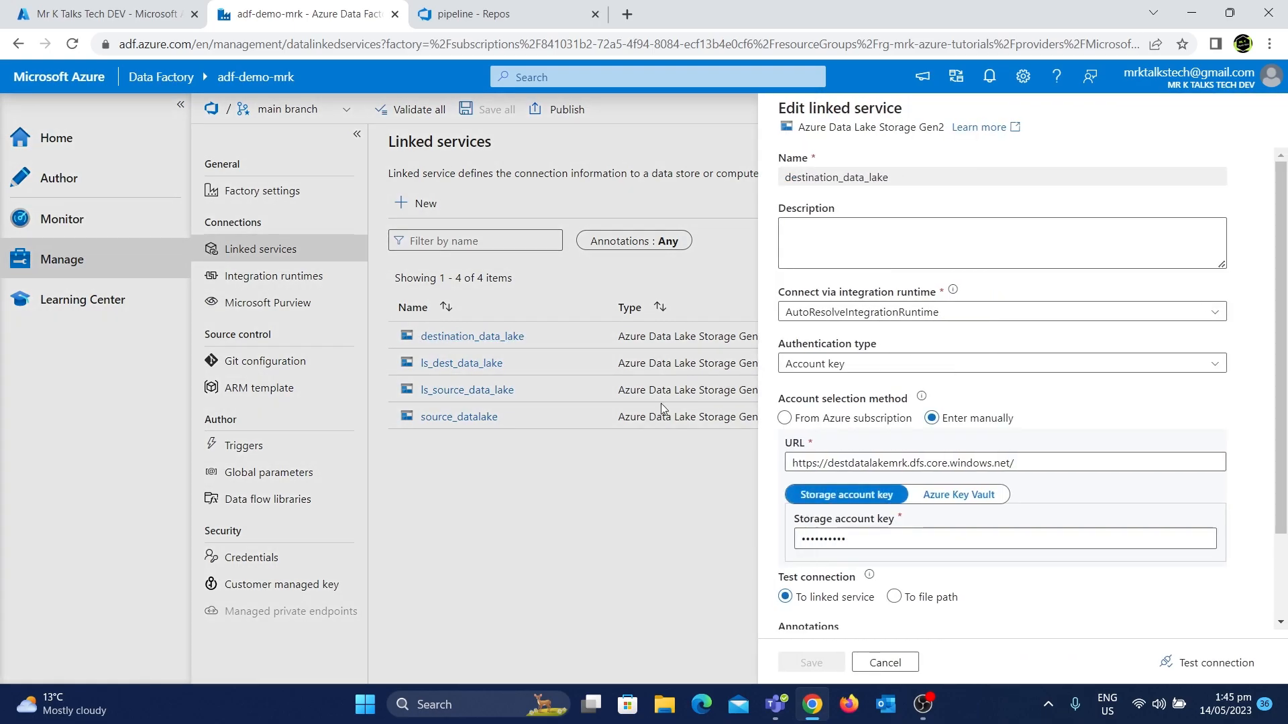
scroll(875, 315, down, 2)
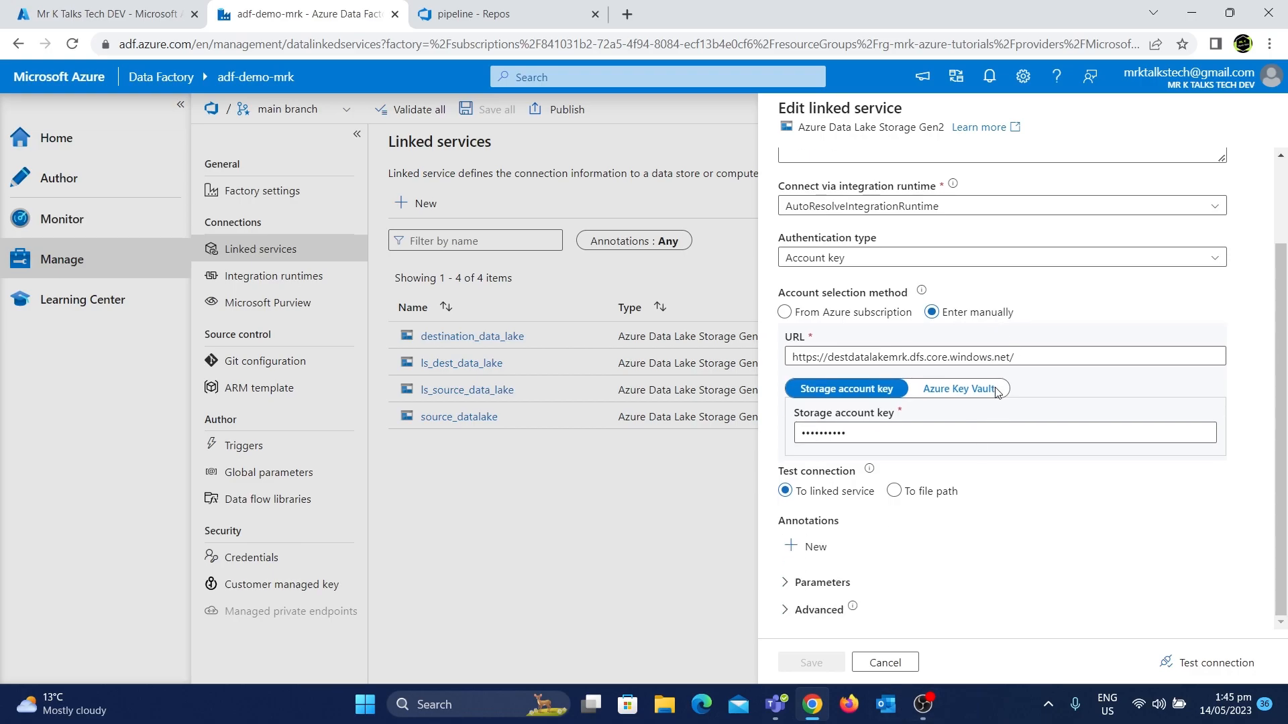
Open destination_data_lake.json in the repository and examine its contents
click(570, 11)
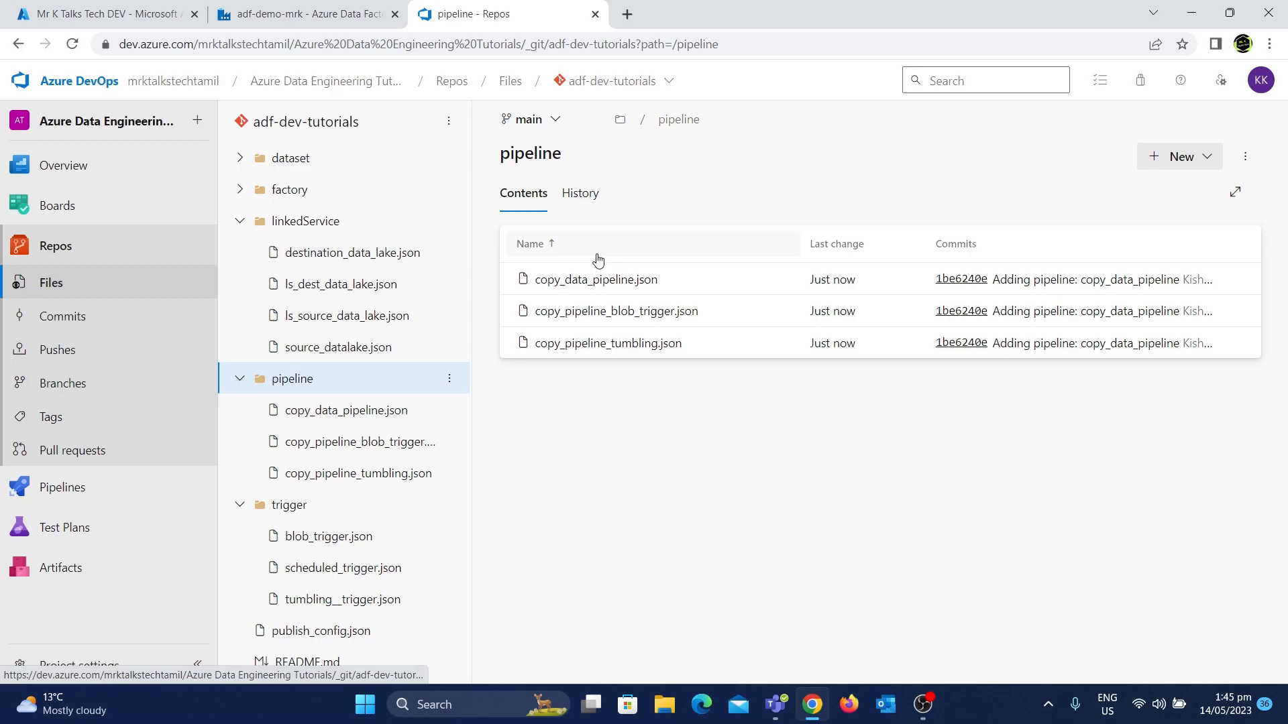
click(345, 269)
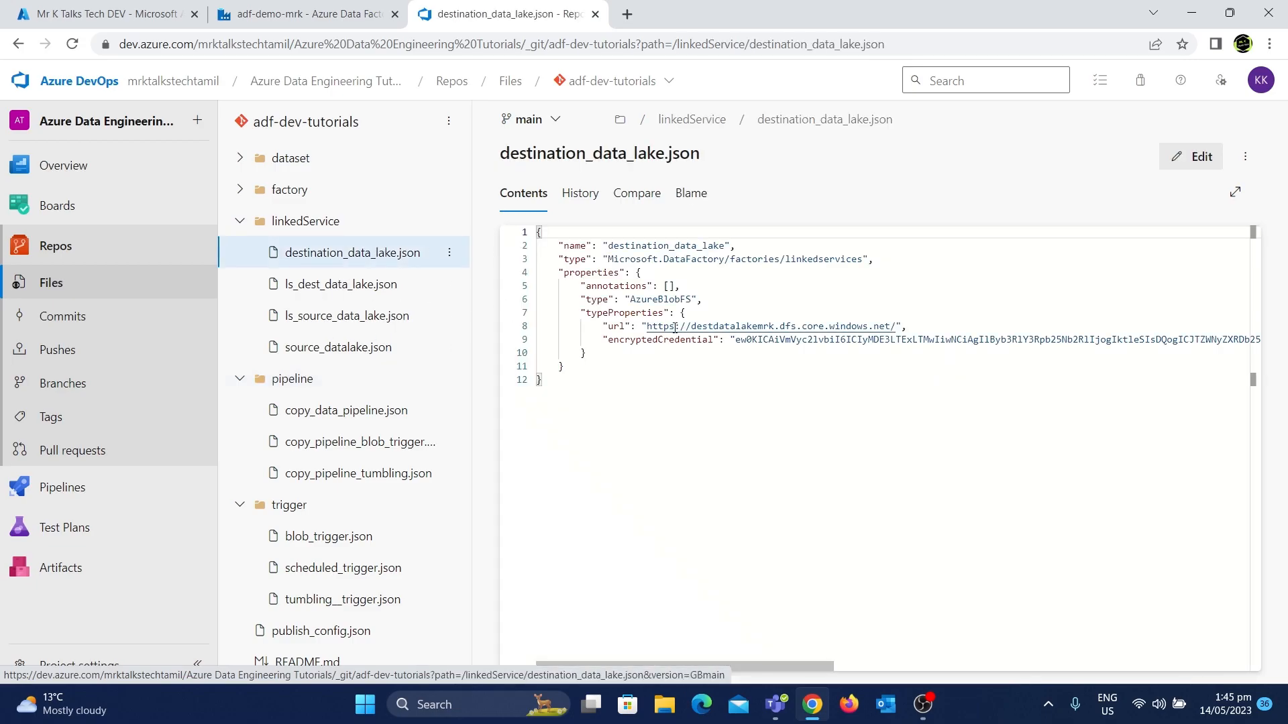
scroll(690, 407, right, 3)
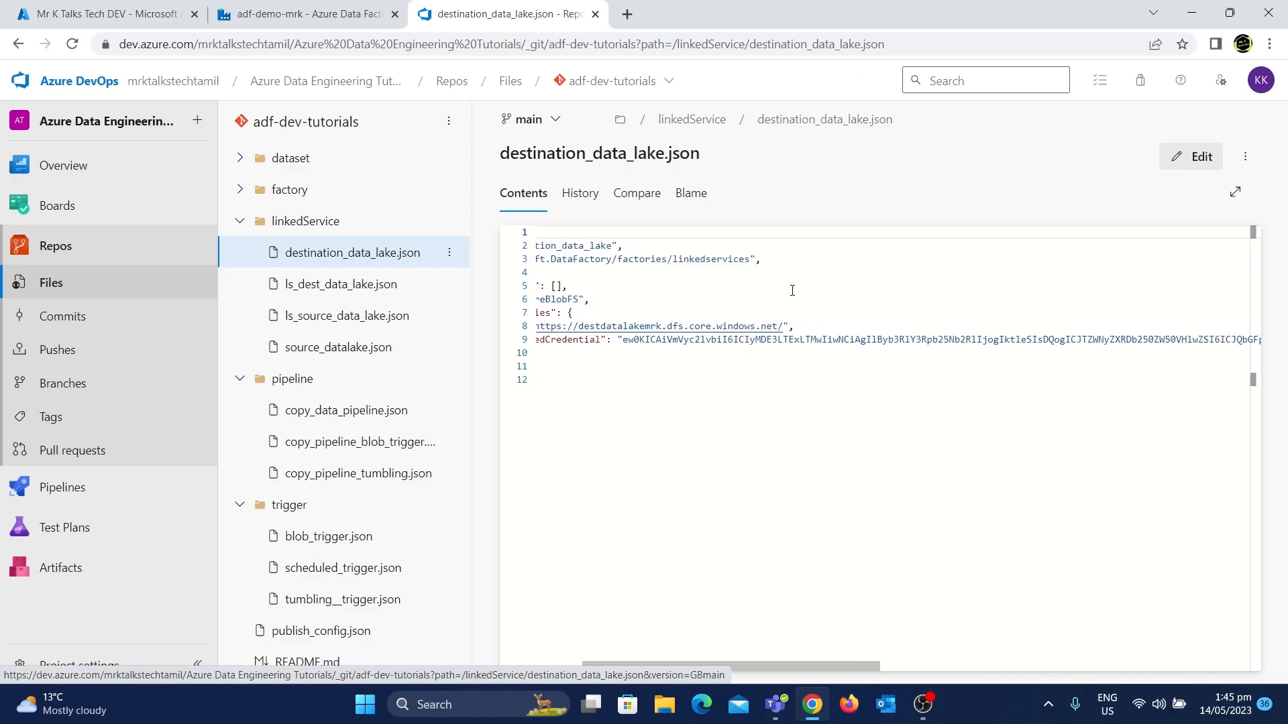
Close the linked service editor and view the destination_data_lake linked service's JSON code in the factory
scroll(810, 325, left, 3)
click(308, 13)
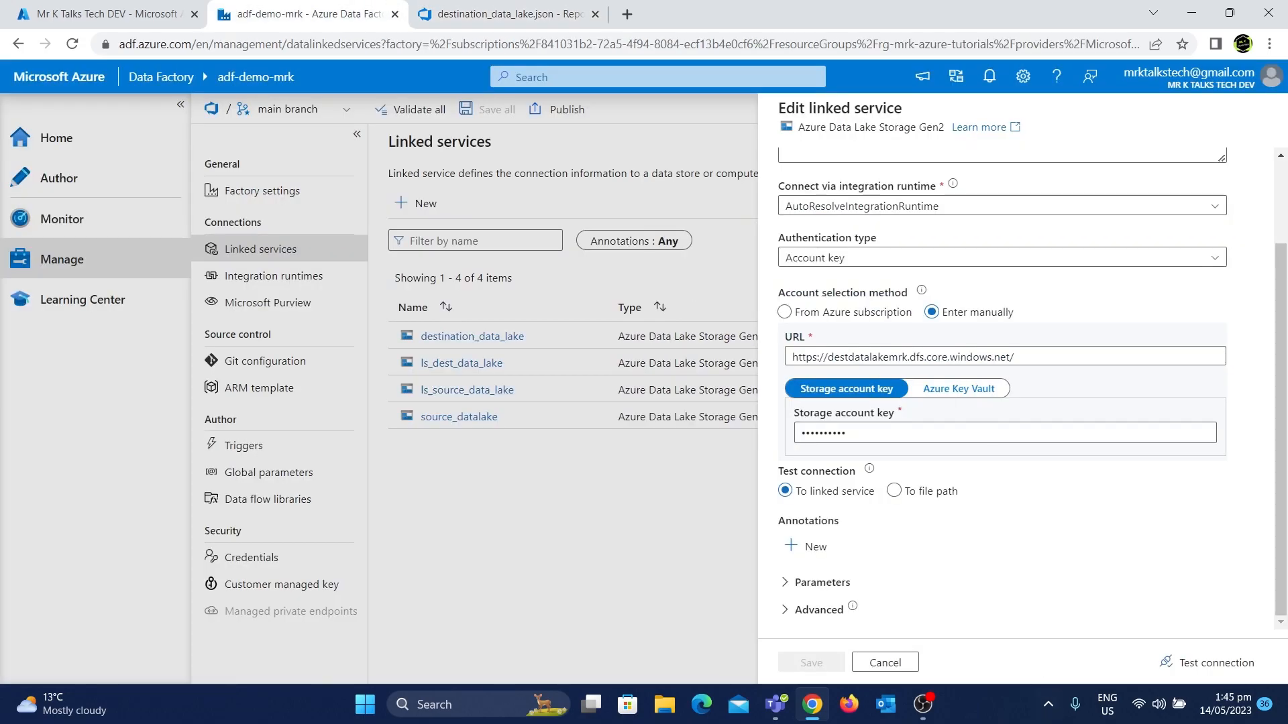
click(885, 662)
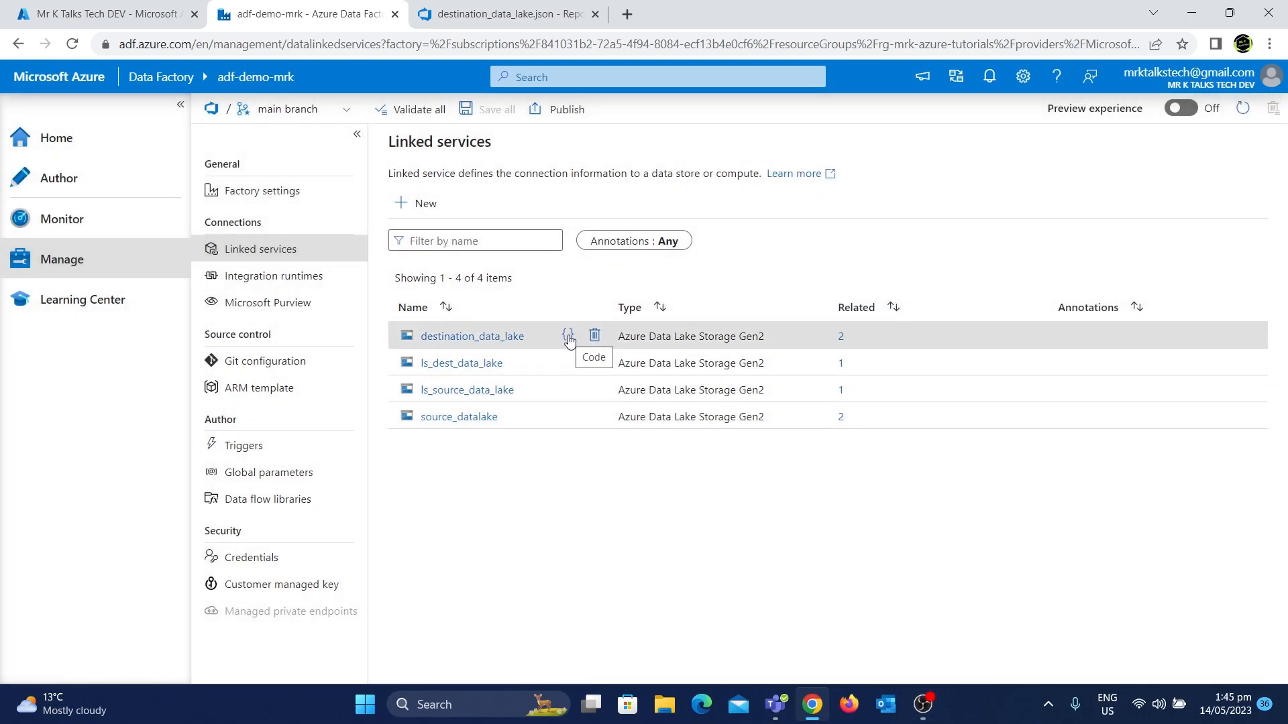
click(568, 336)
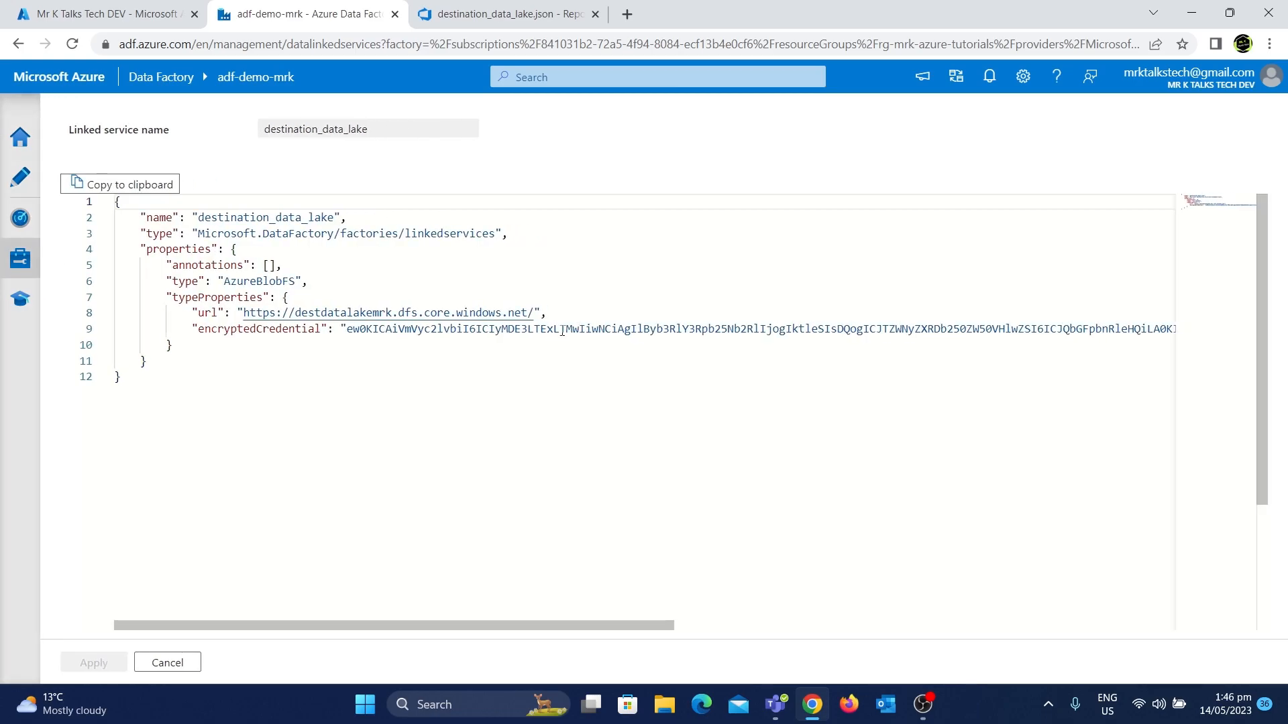
drag(287, 345, 123, 218)
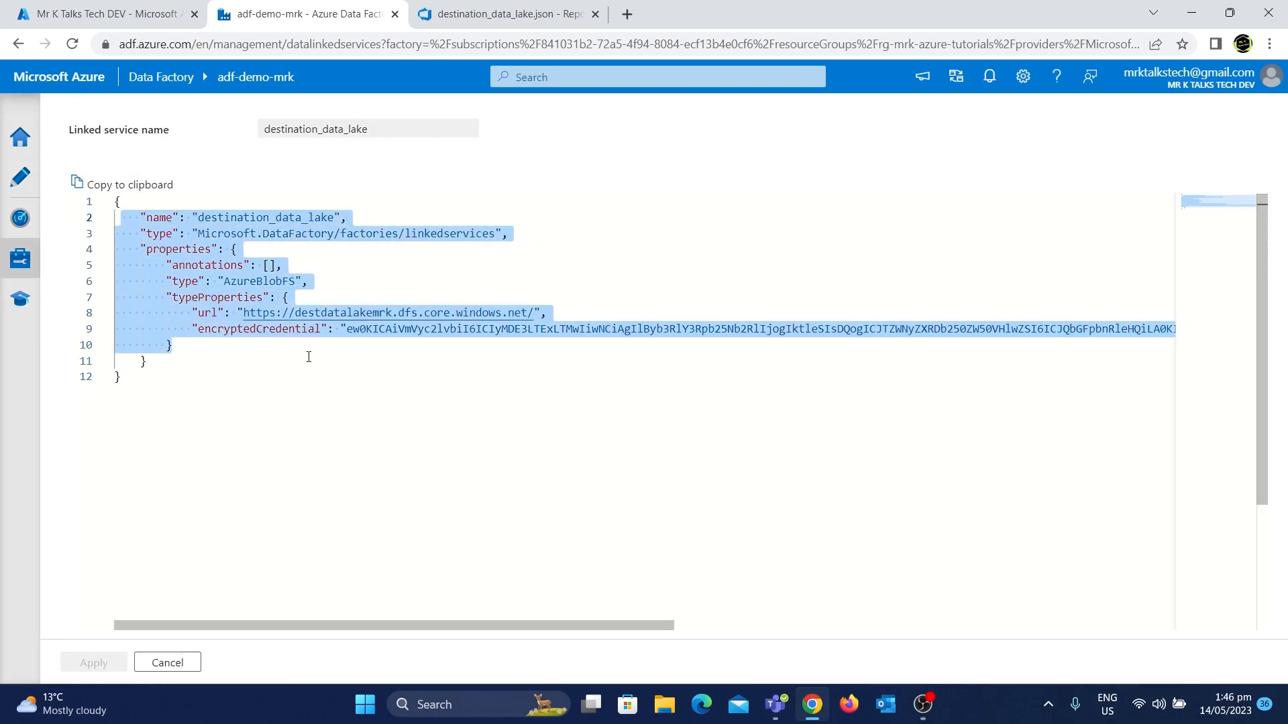
click(173, 663)
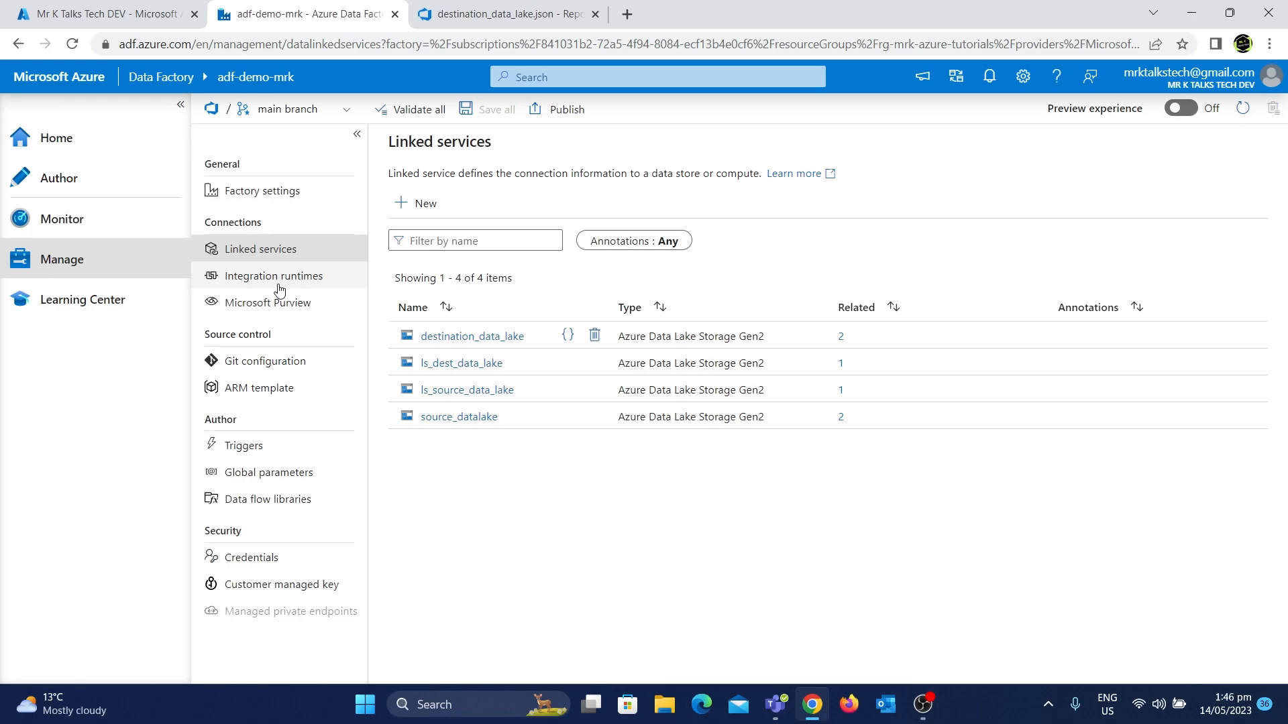
Collapse the linkedService, pipeline and trigger folders in the repository file tree
click(477, 12)
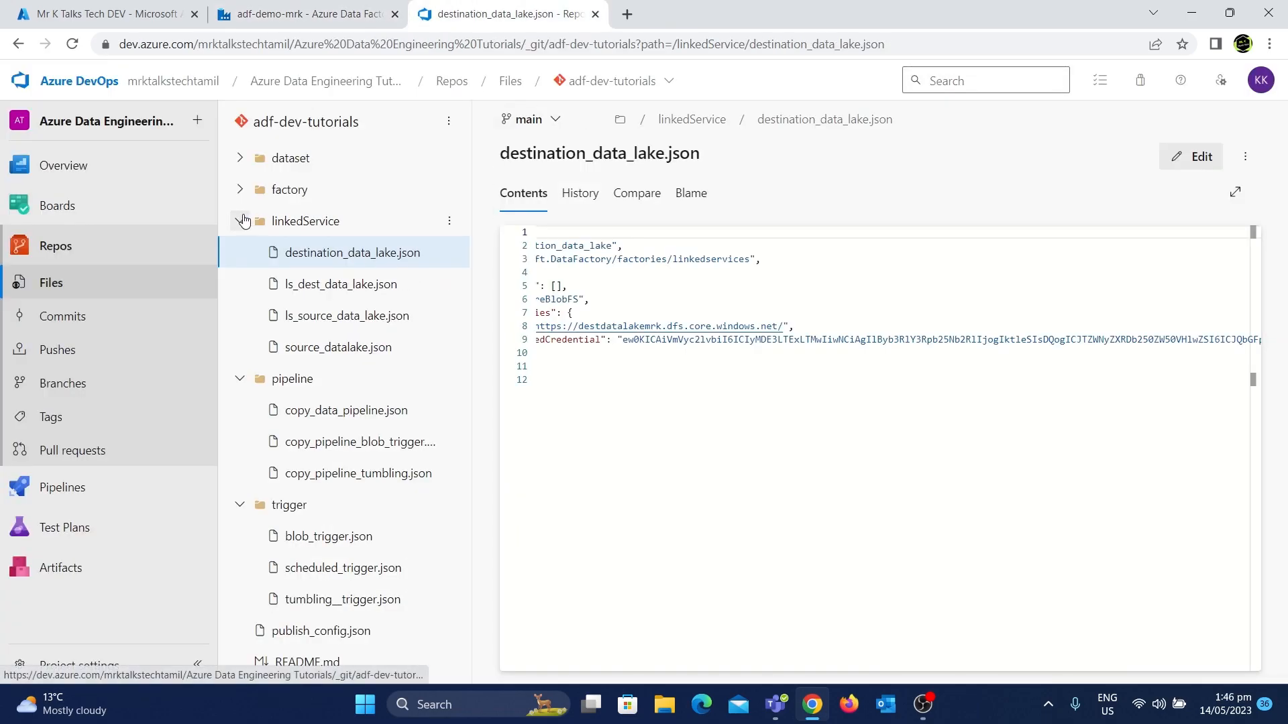
click(241, 221)
click(246, 257)
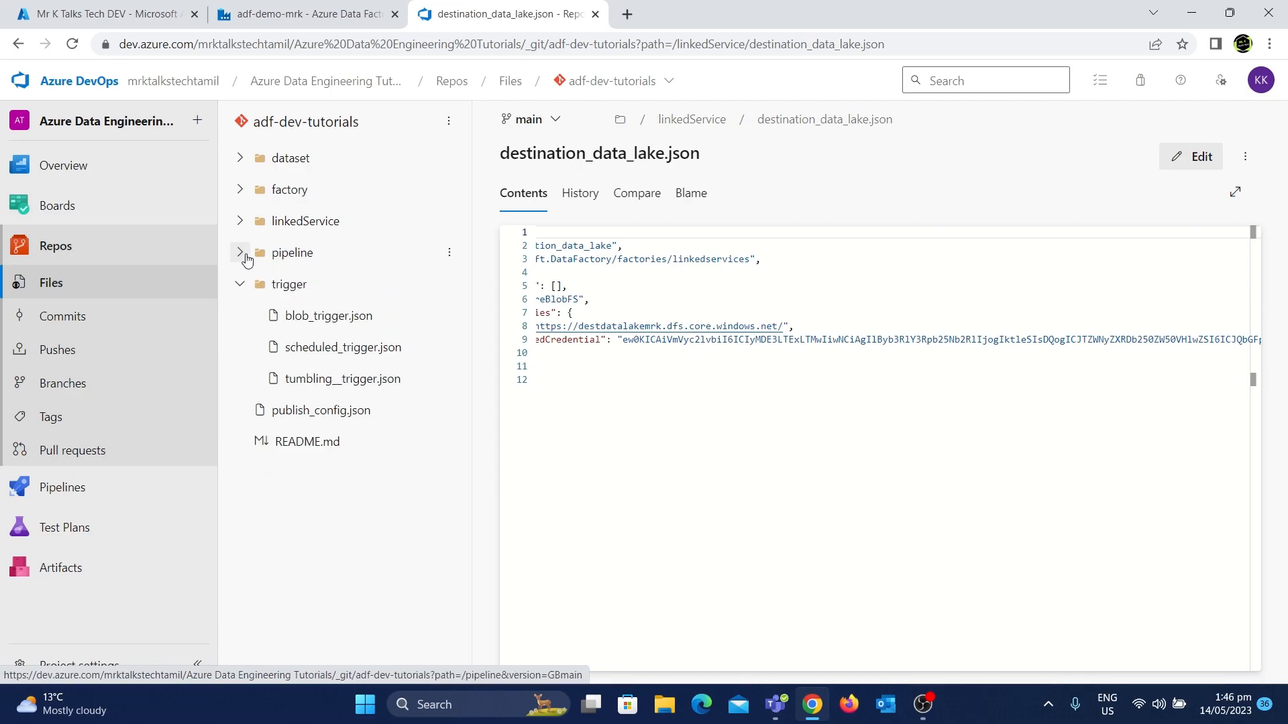
click(242, 285)
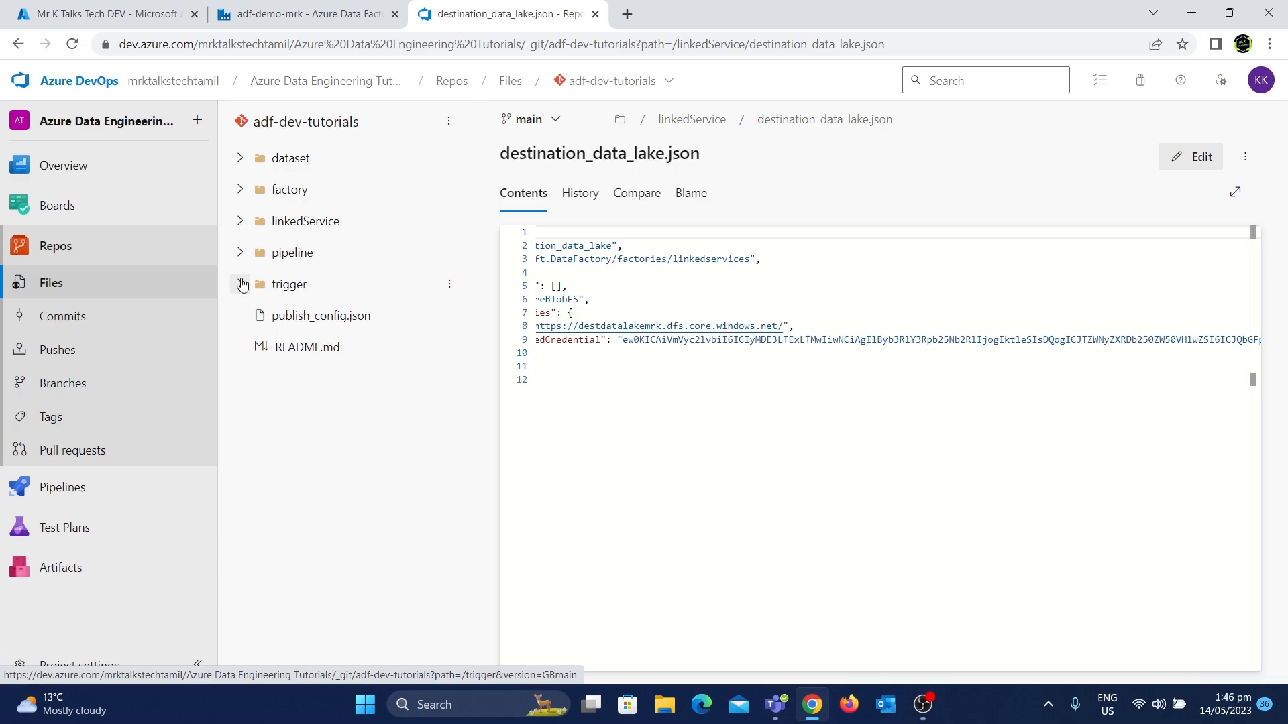
Review the factory's Git configuration and the repository's list of branches
click(279, 9)
click(269, 366)
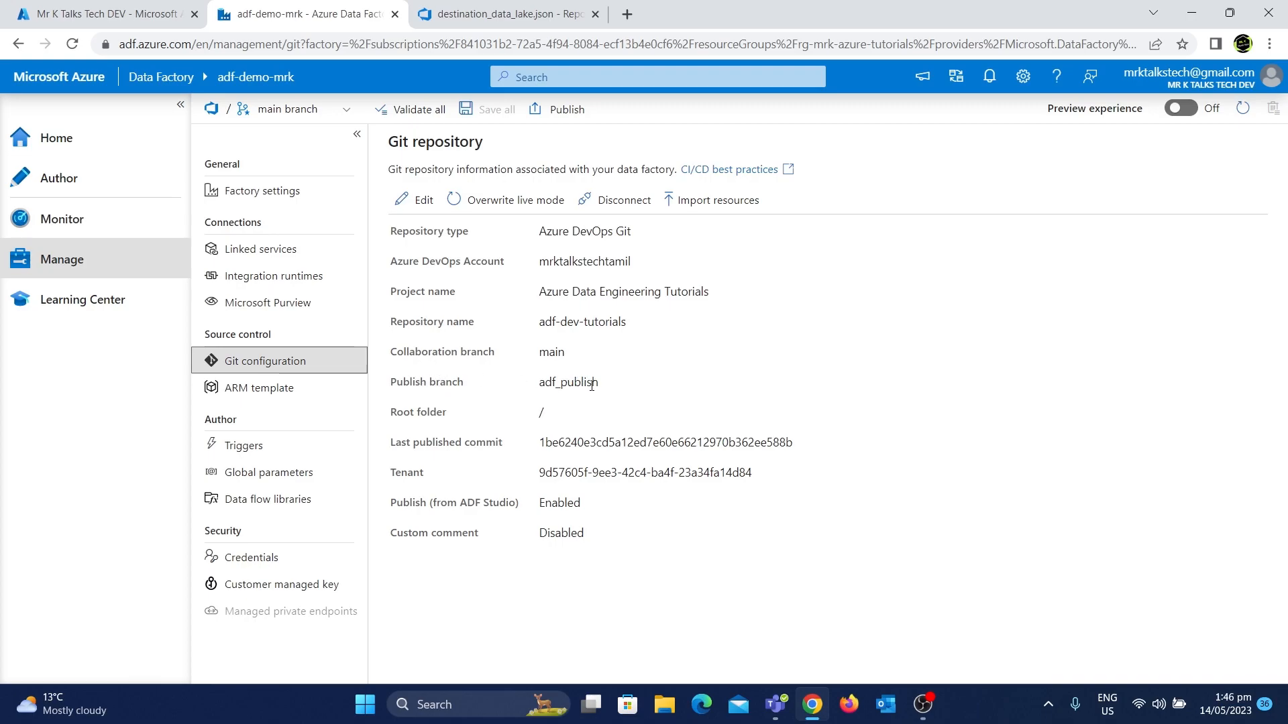
click(472, 10)
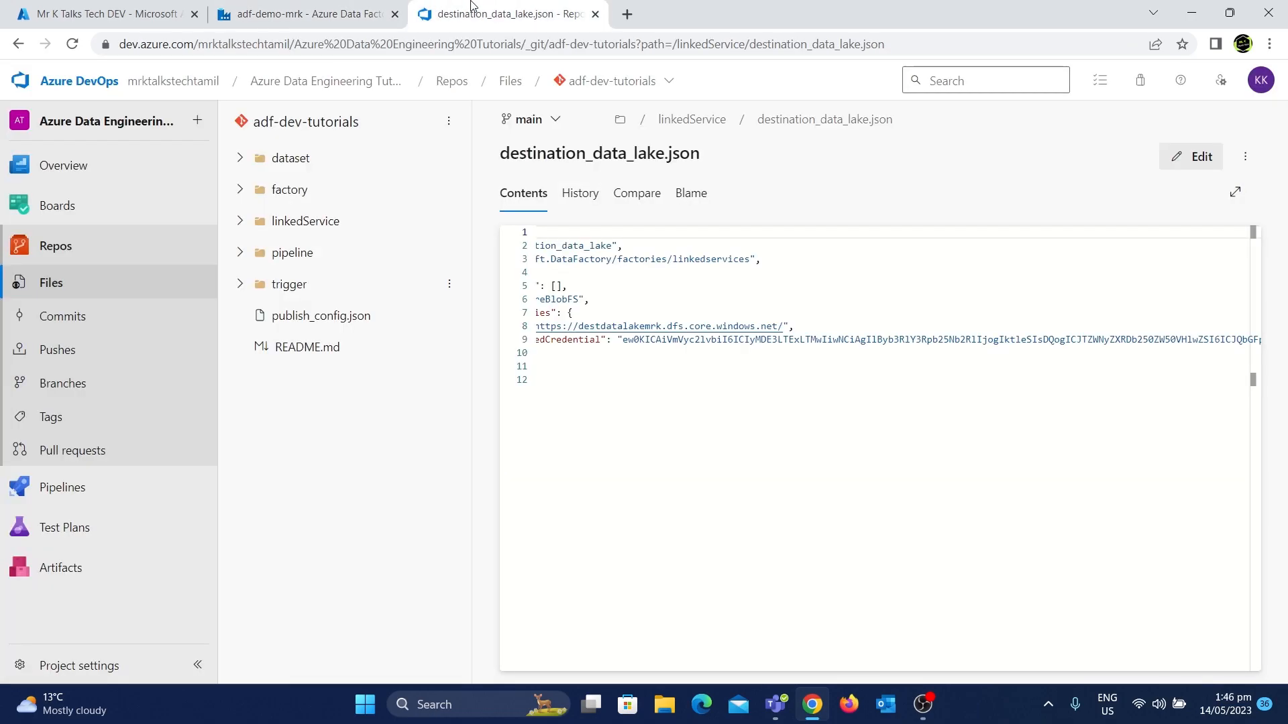
click(554, 125)
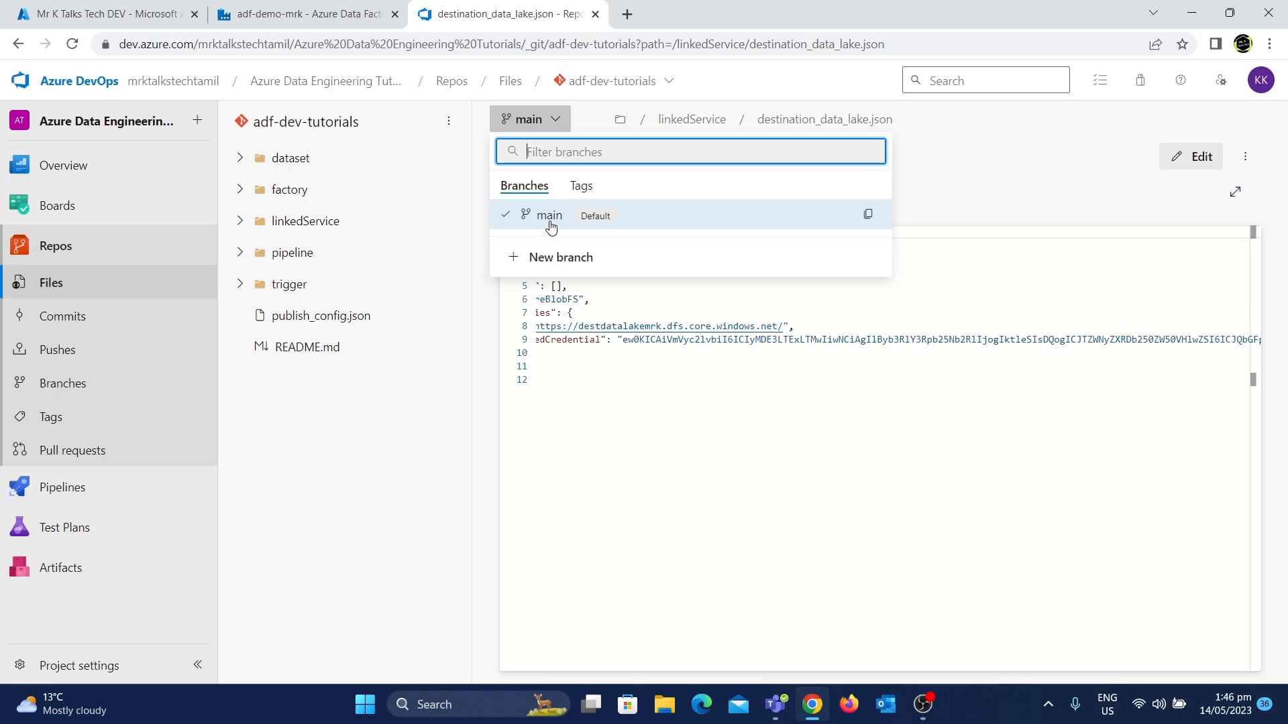
click(265, 10)
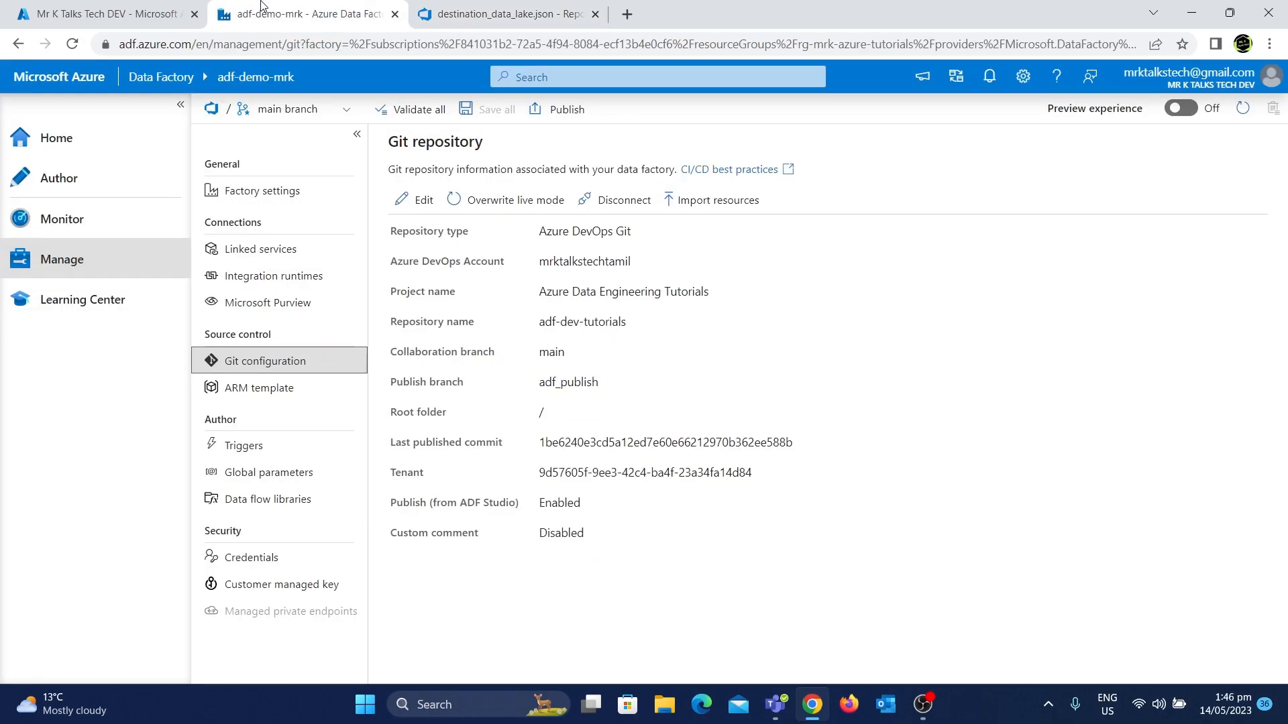
Publish the factory from the collaboration branch to the adf_publish branch
click(564, 111)
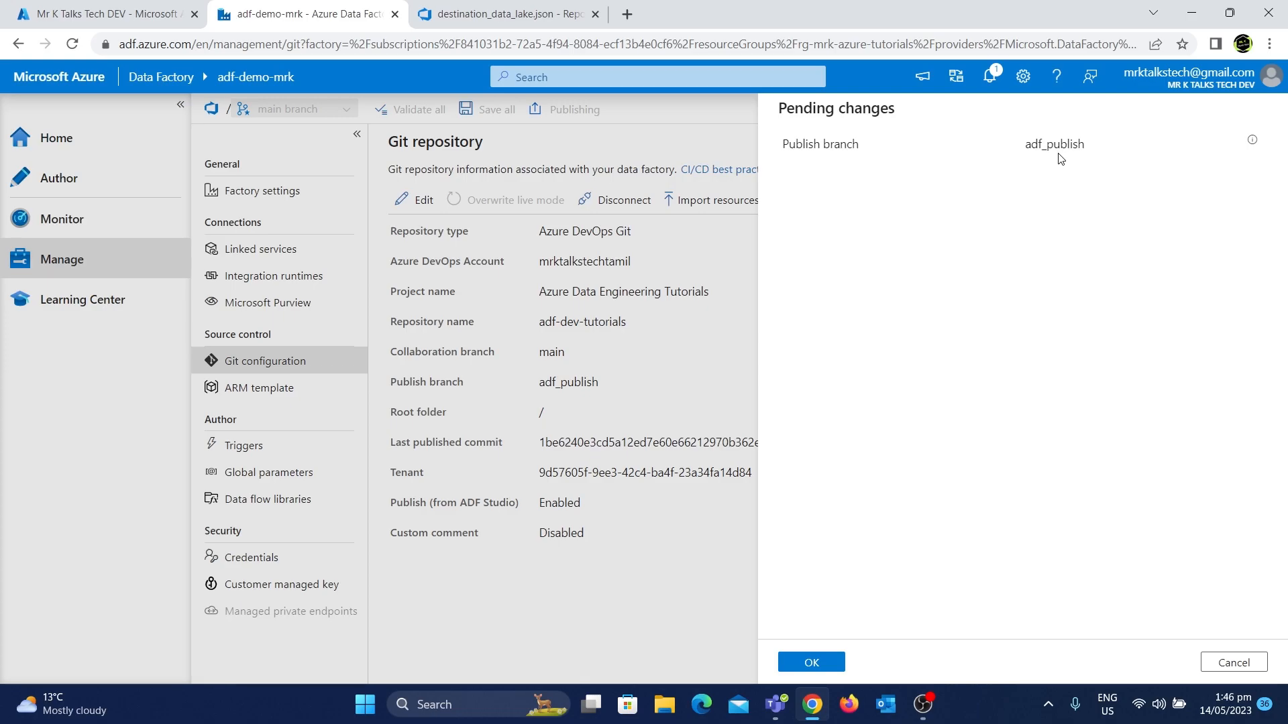
click(803, 664)
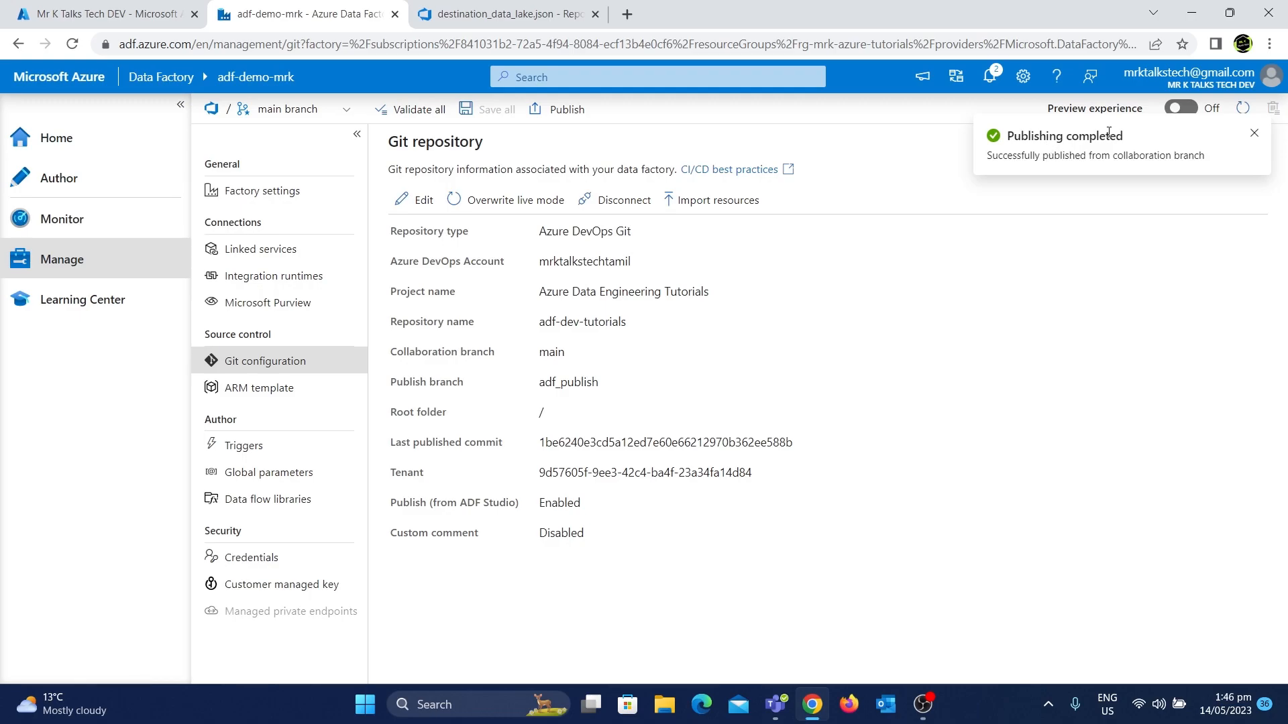
Refresh the repository files page and switch to the adf_publish branch
click(450, 6)
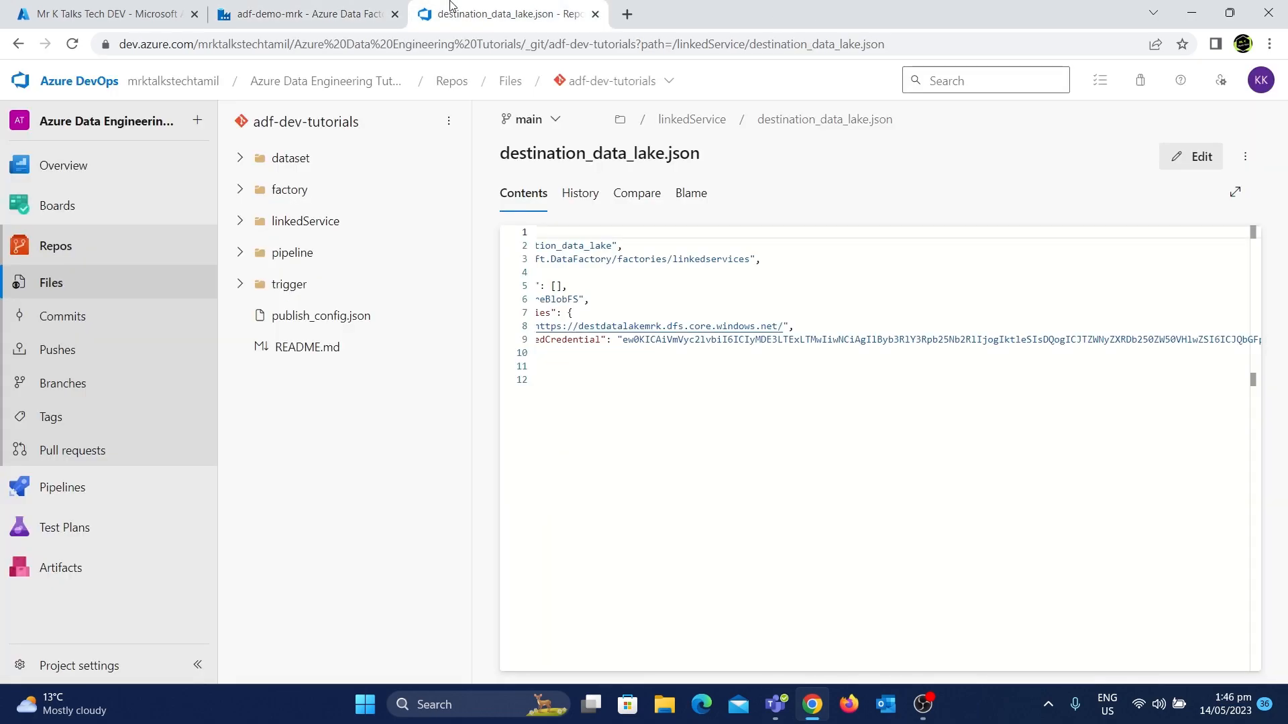
click(73, 45)
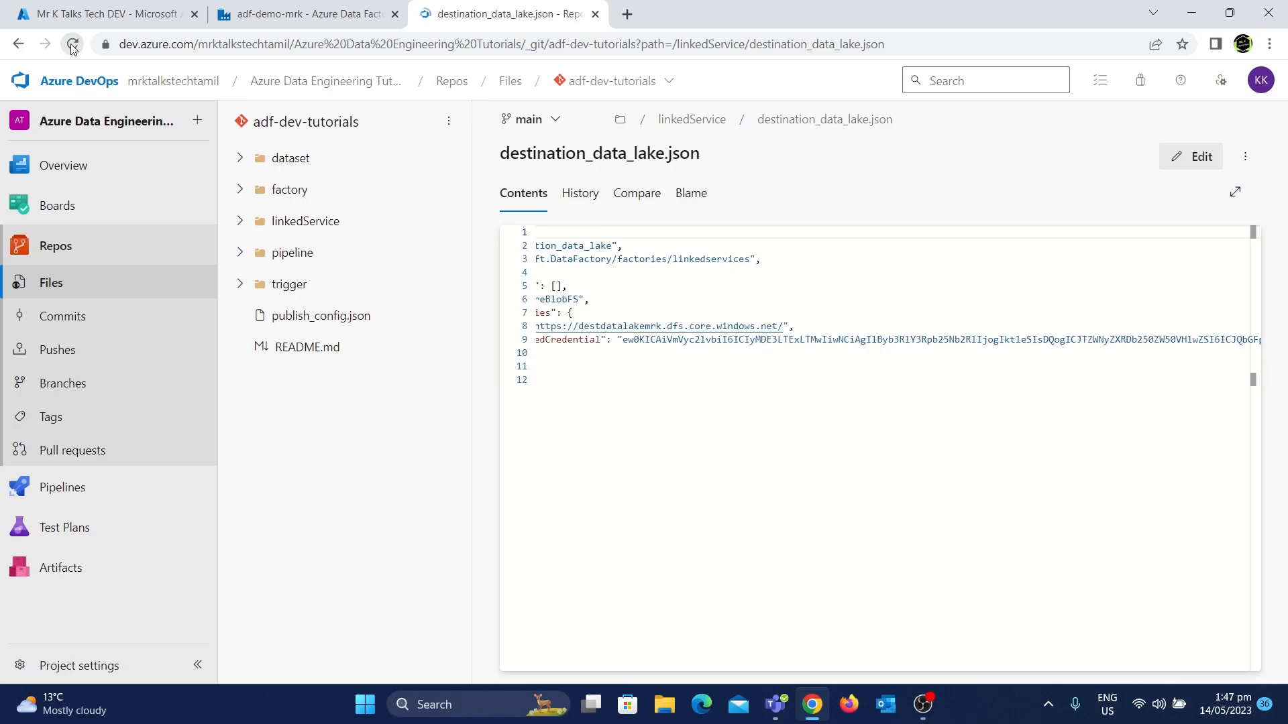
click(559, 122)
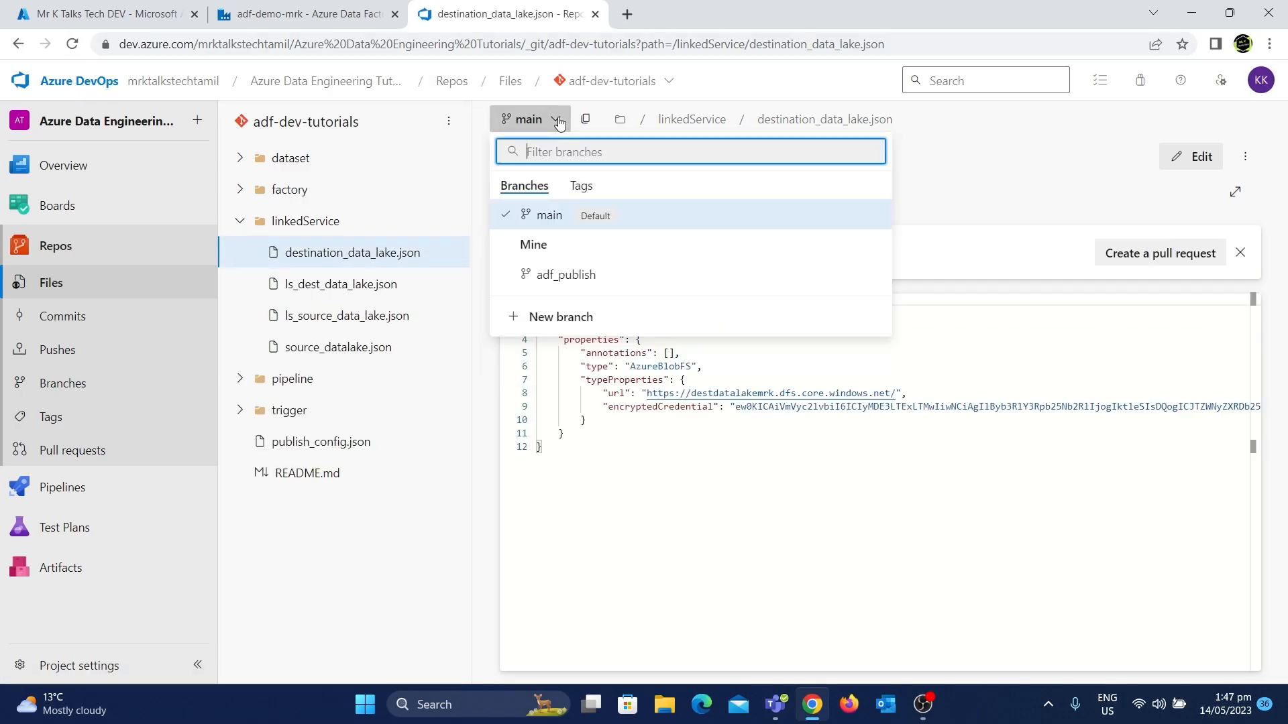
click(563, 276)
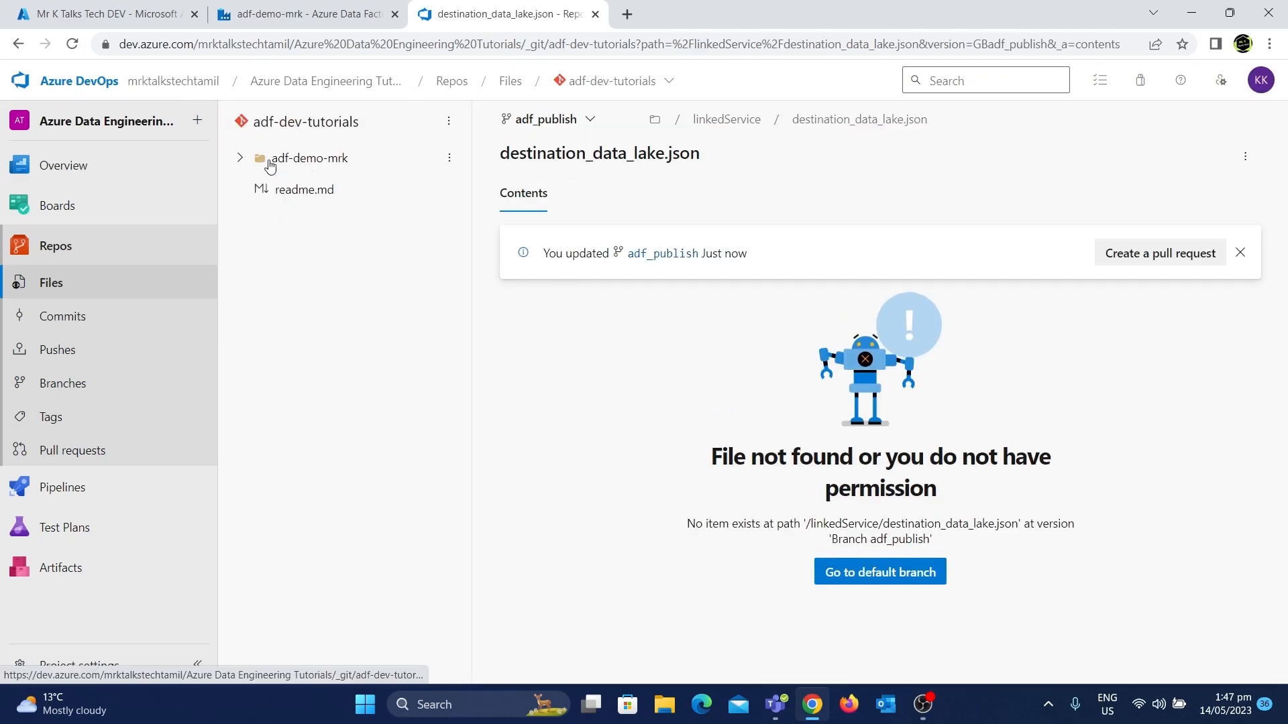
Expand the adf-demo-mrk folder and its subfolders, and open the ARM template and parameters files
click(271, 163)
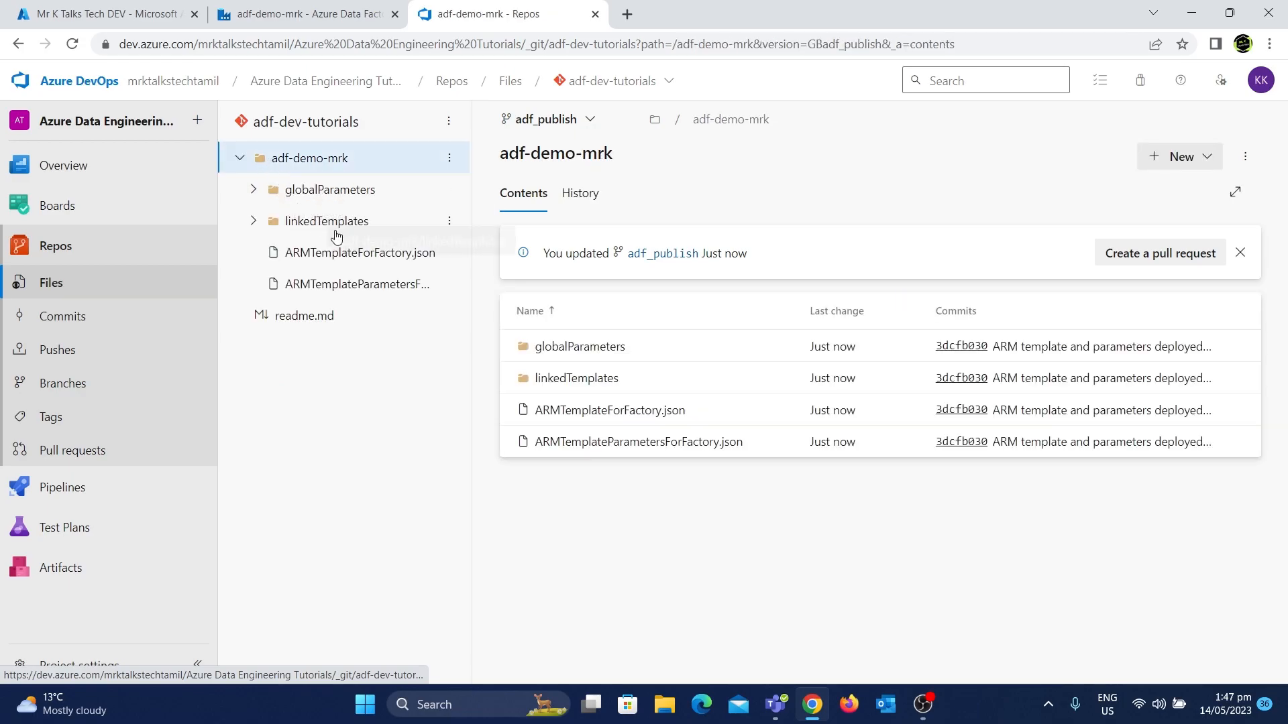
click(333, 195)
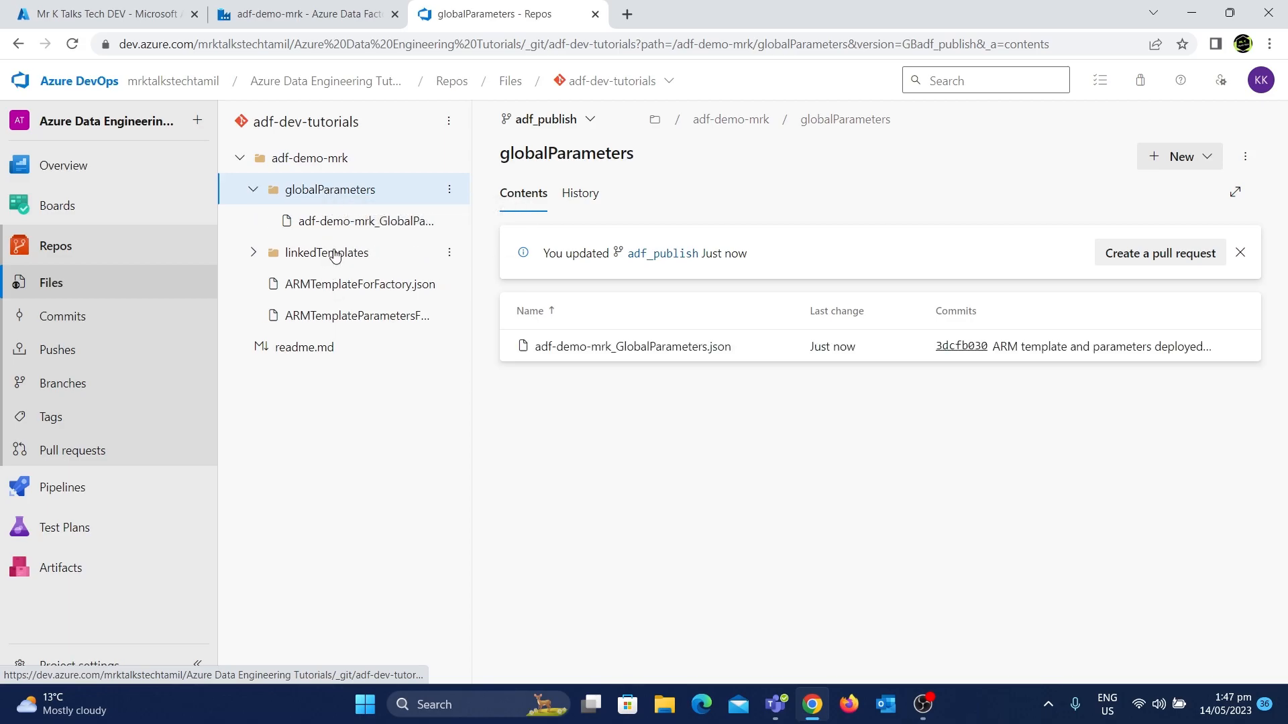
click(333, 254)
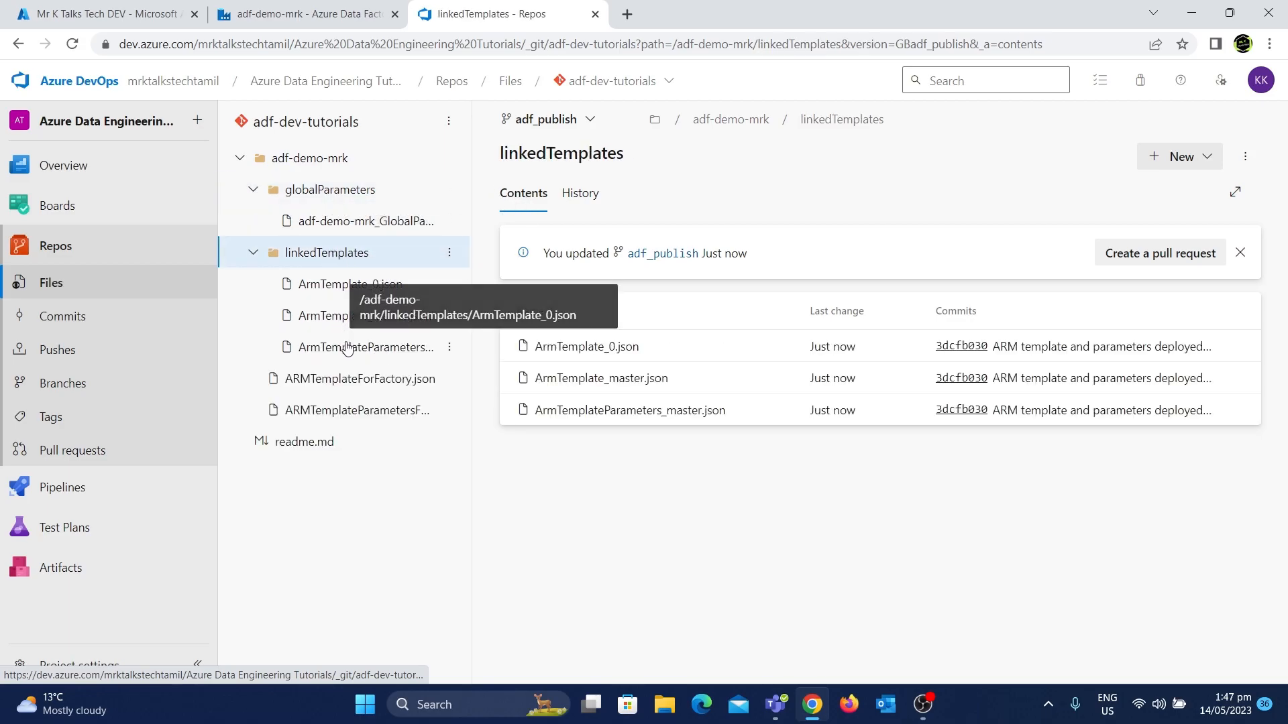
click(333, 385)
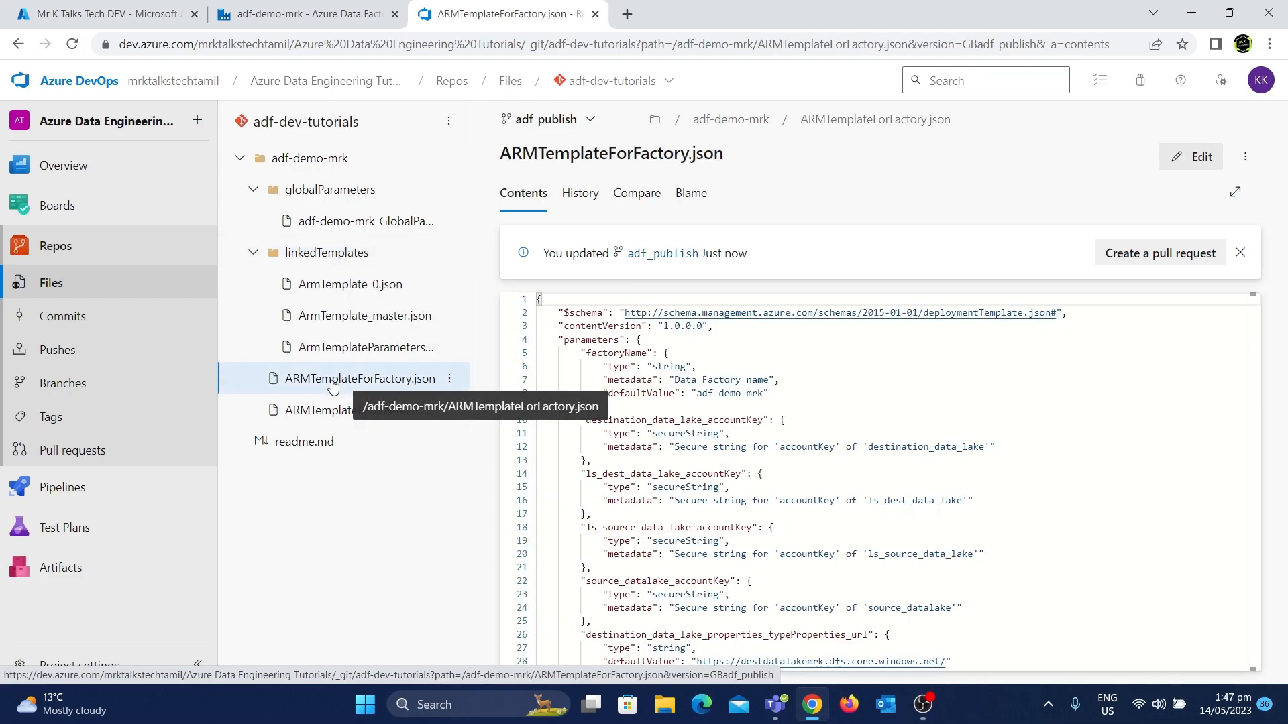
click(336, 419)
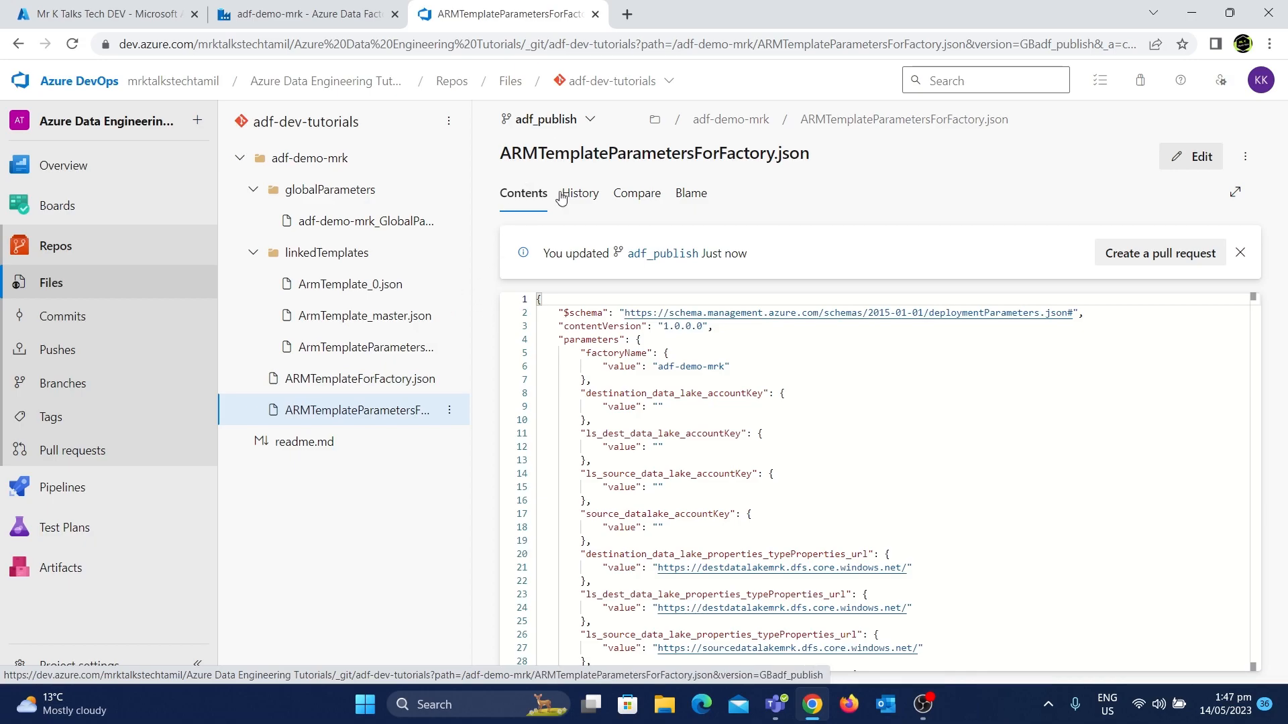
click(359, 380)
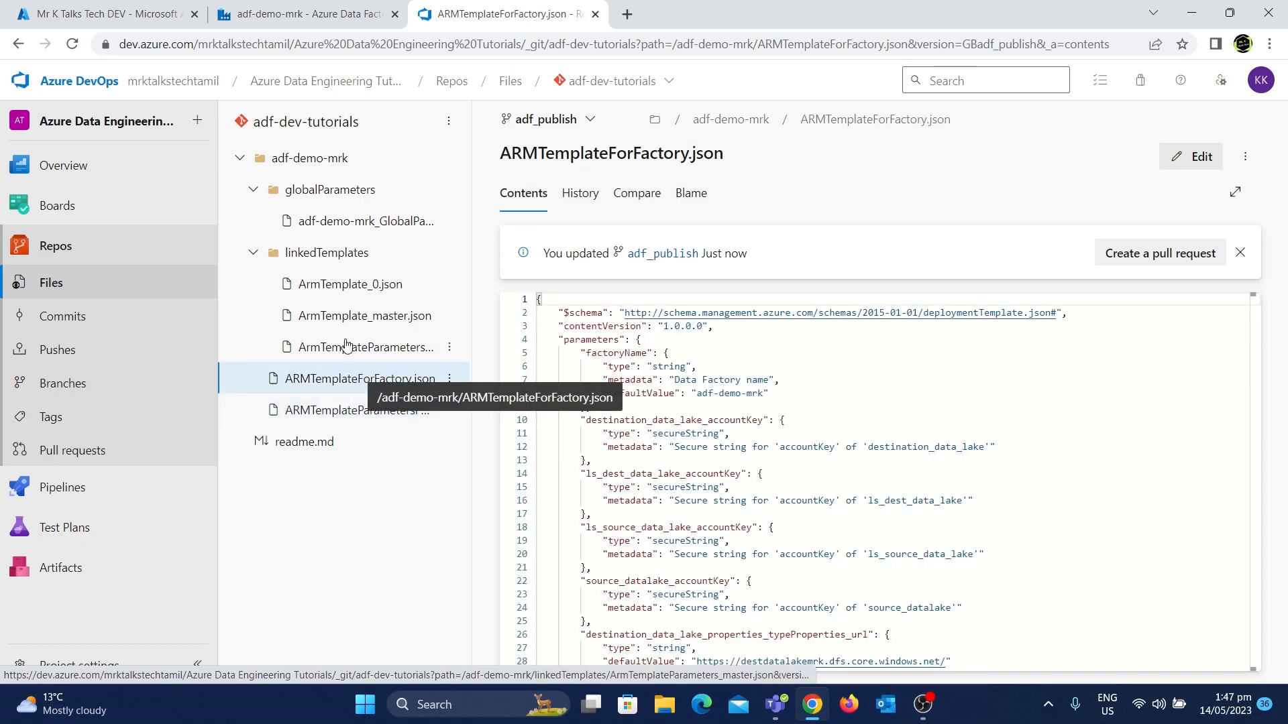
click(331, 416)
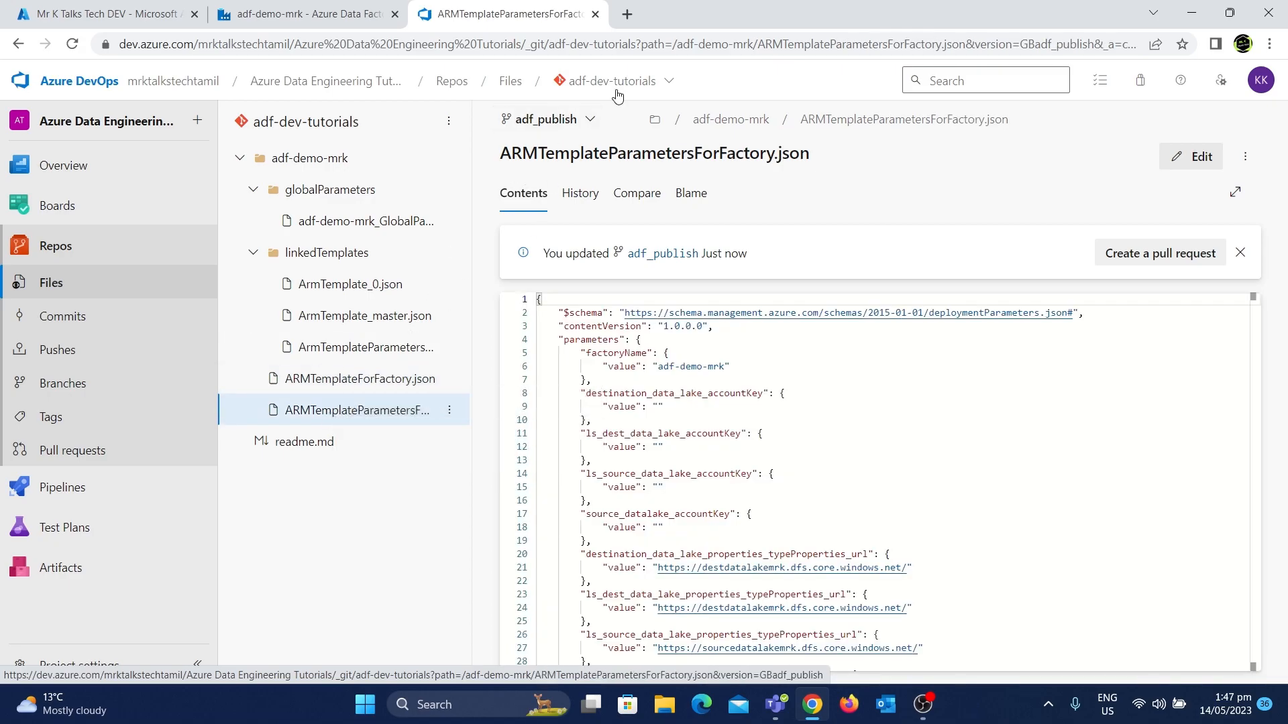
Switch the repository view to the main branch and back to adf_publish
click(546, 120)
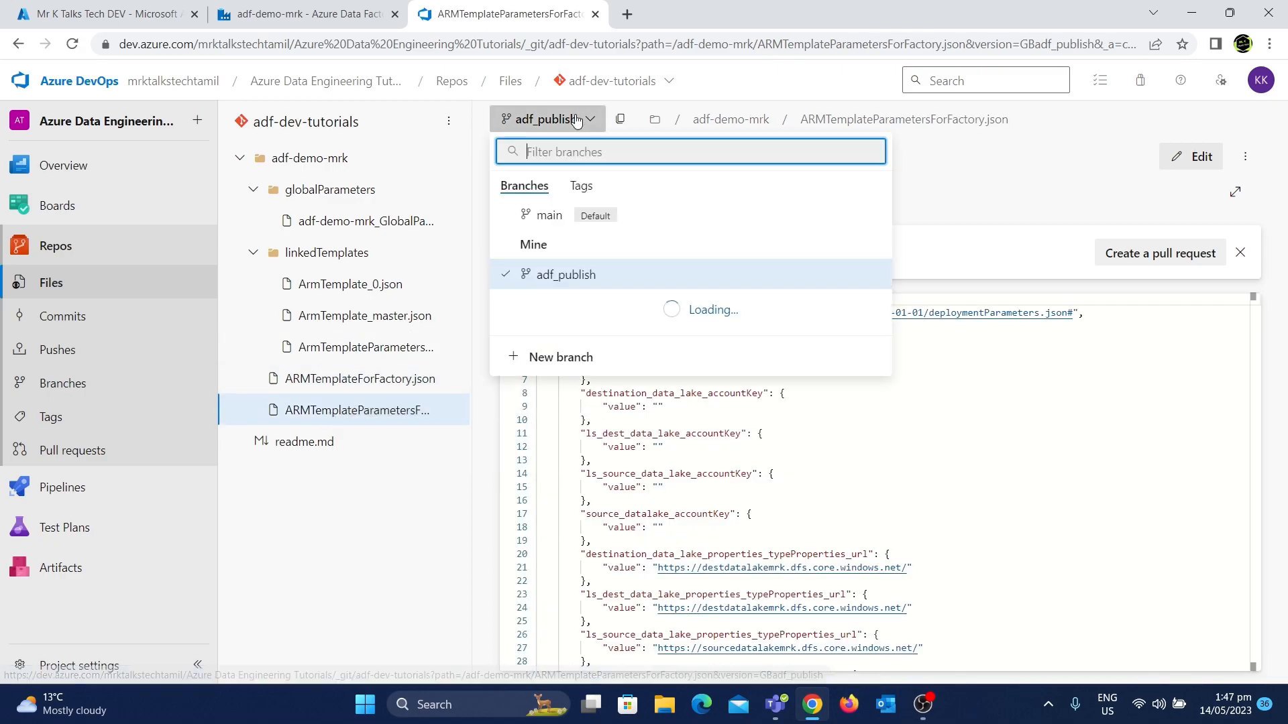
click(549, 215)
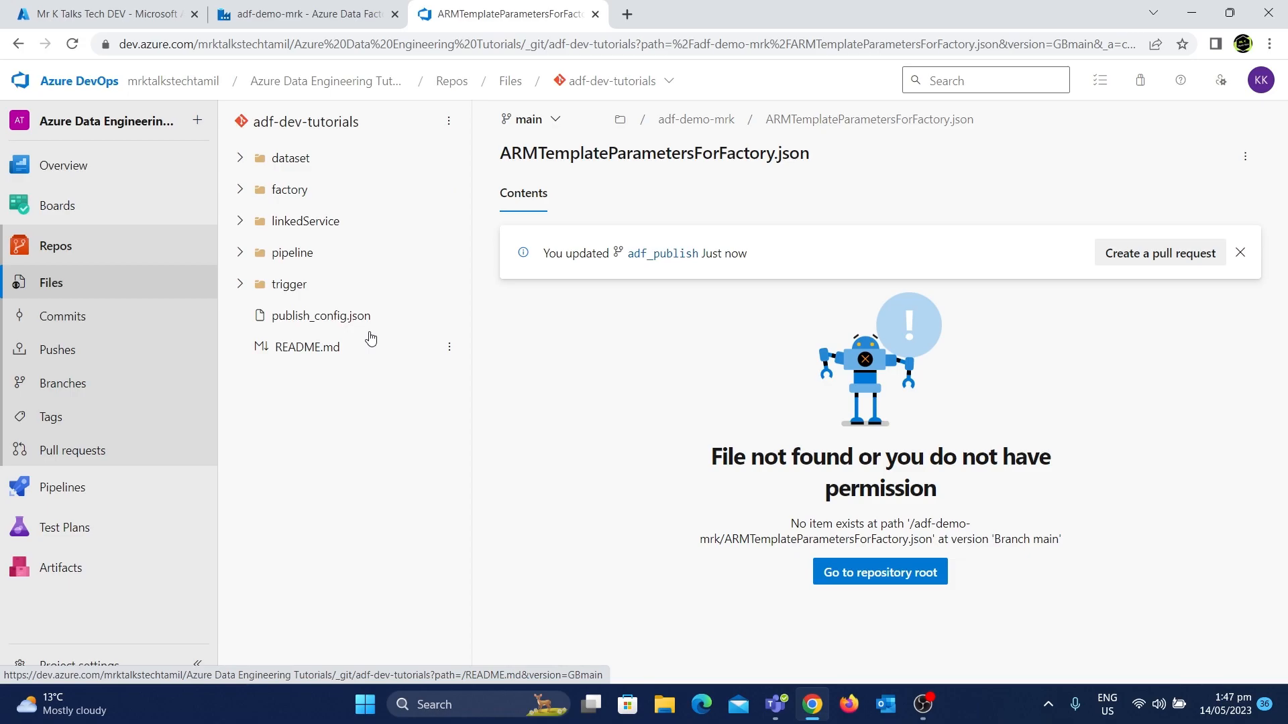
click(242, 5)
click(580, 5)
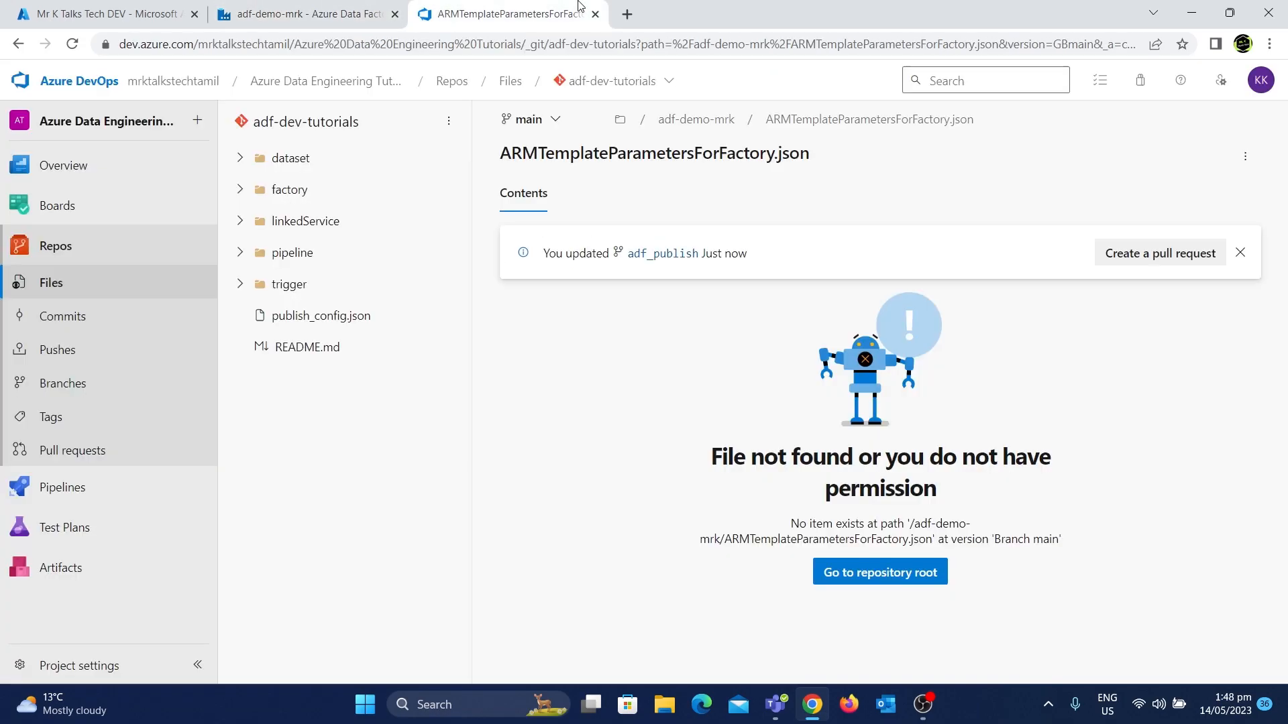
click(378, 20)
click(580, 7)
click(533, 121)
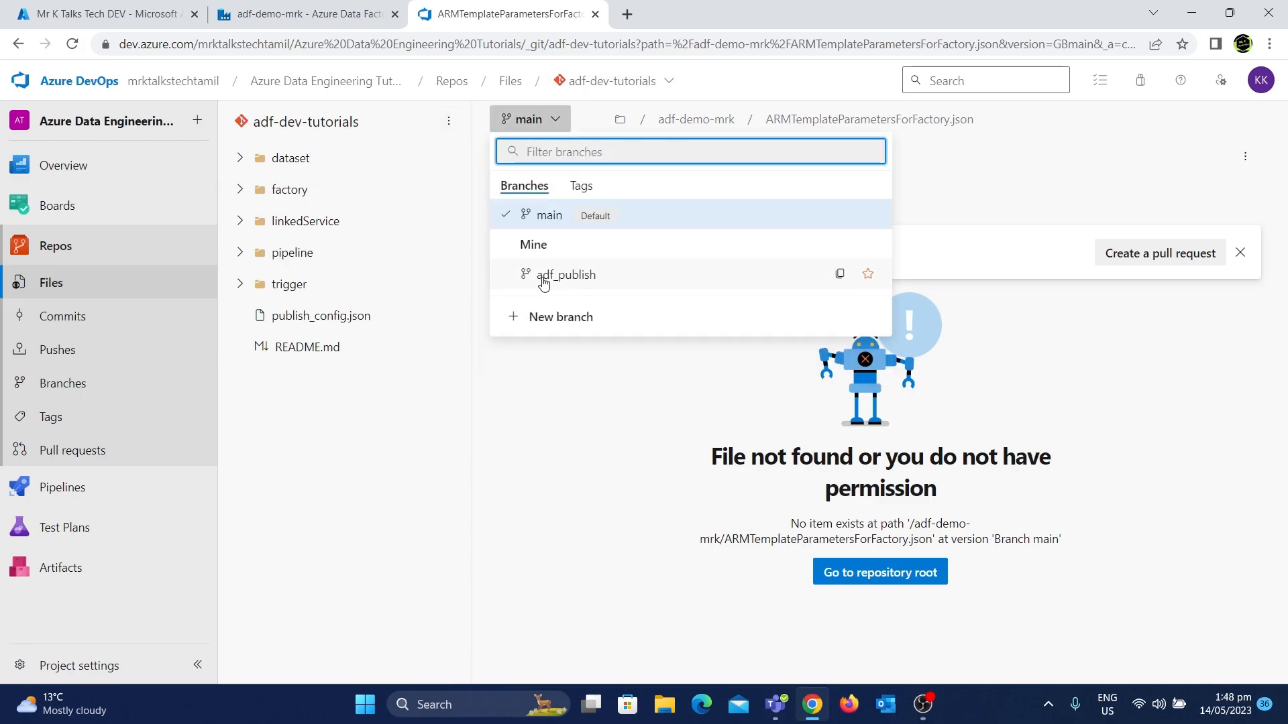
click(565, 275)
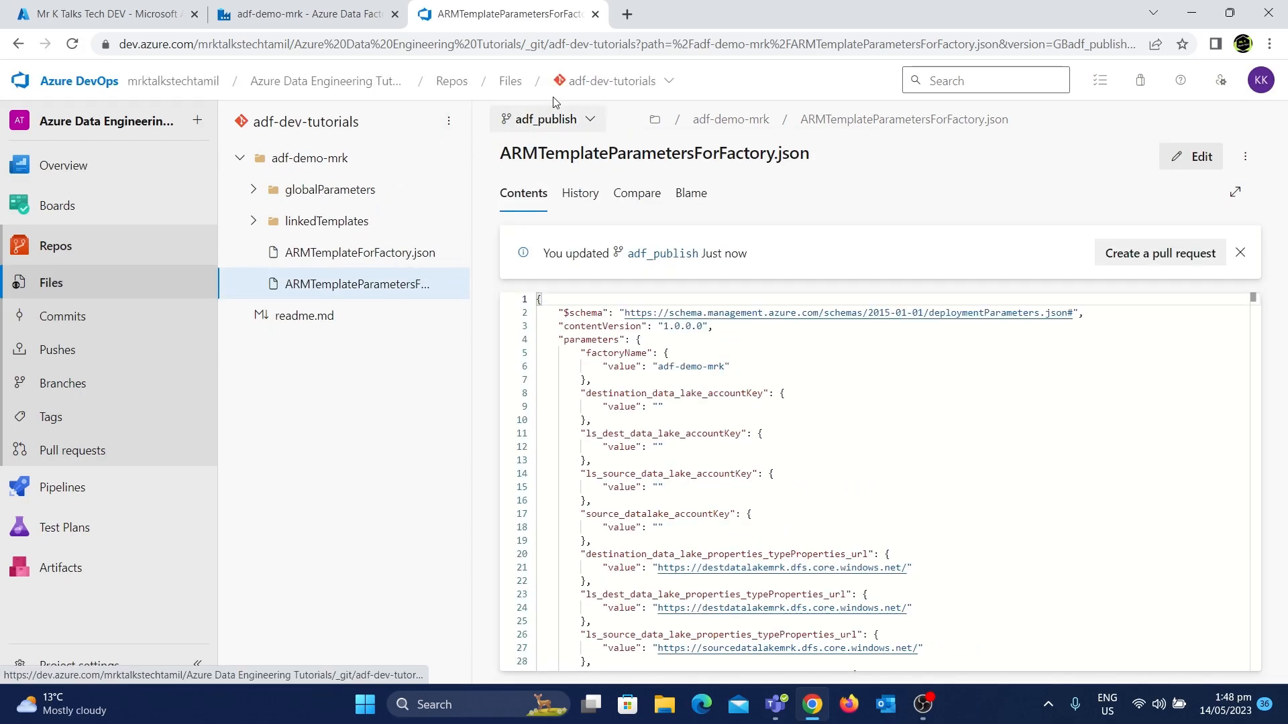
Scroll through ARMTemplateParametersForFactory.json to examine its parameter values
click(640, 448)
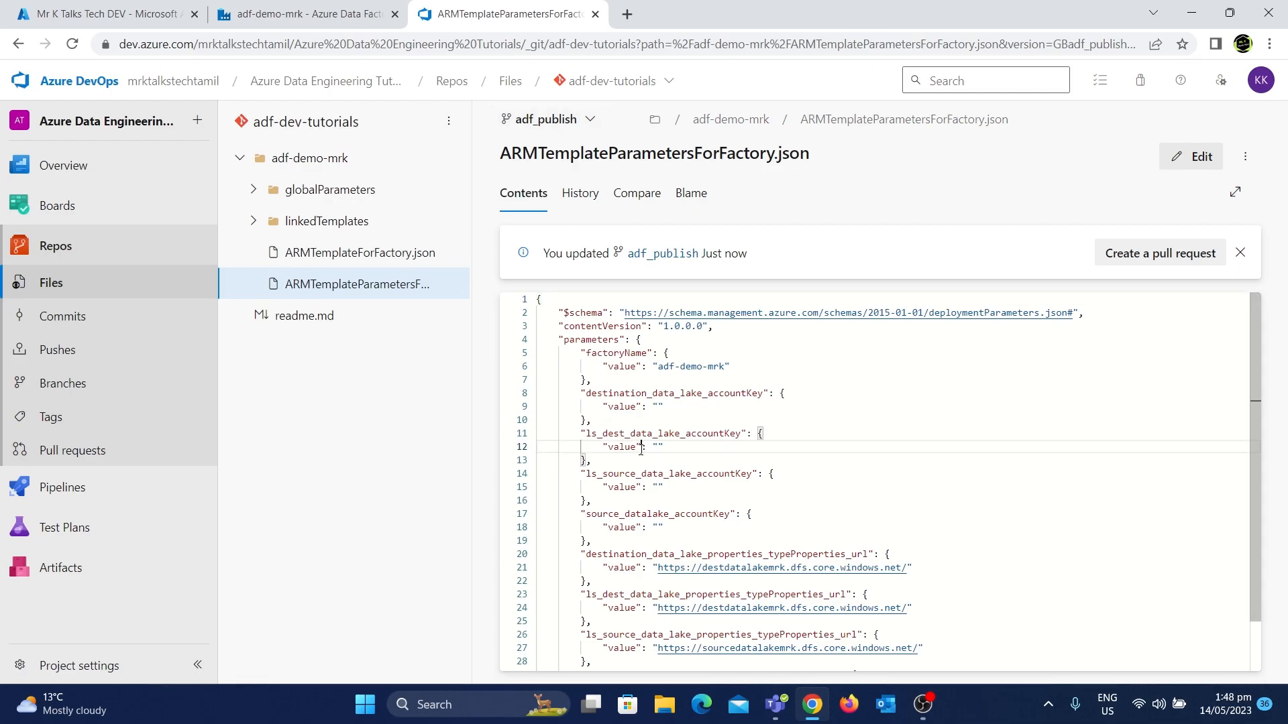
scroll(640, 448, down, 1)
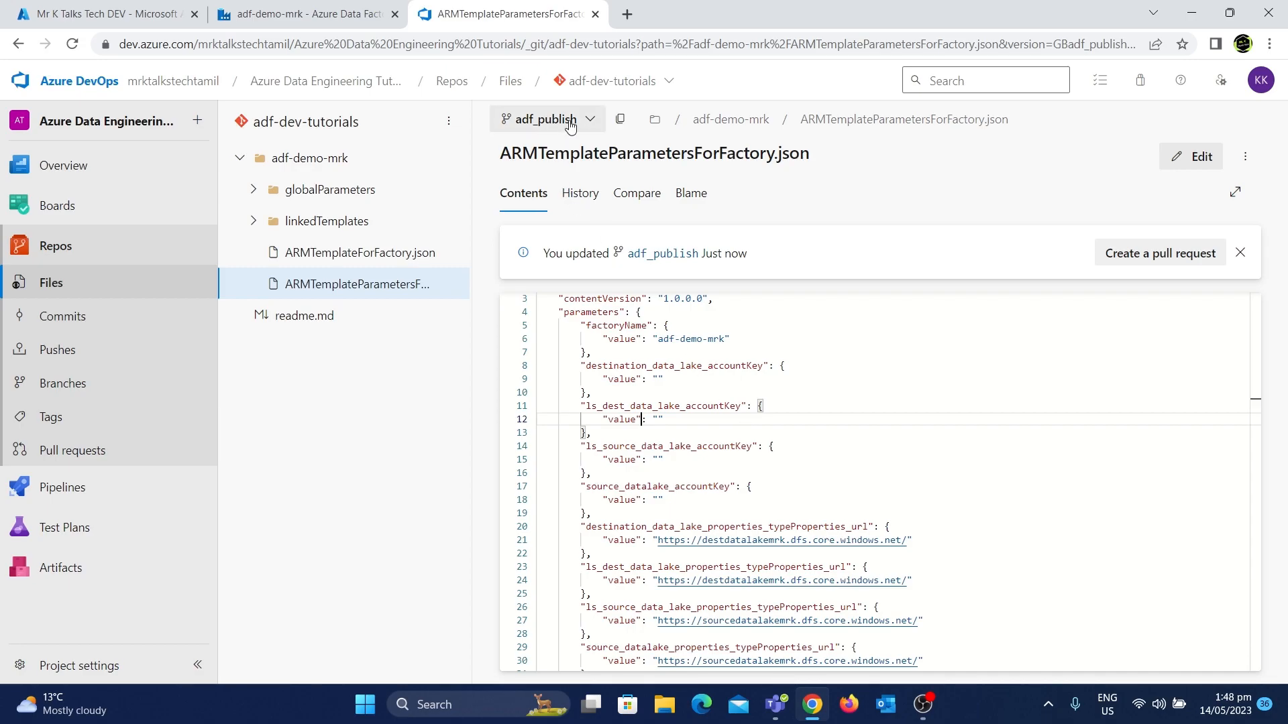
scroll(737, 481, down, 4)
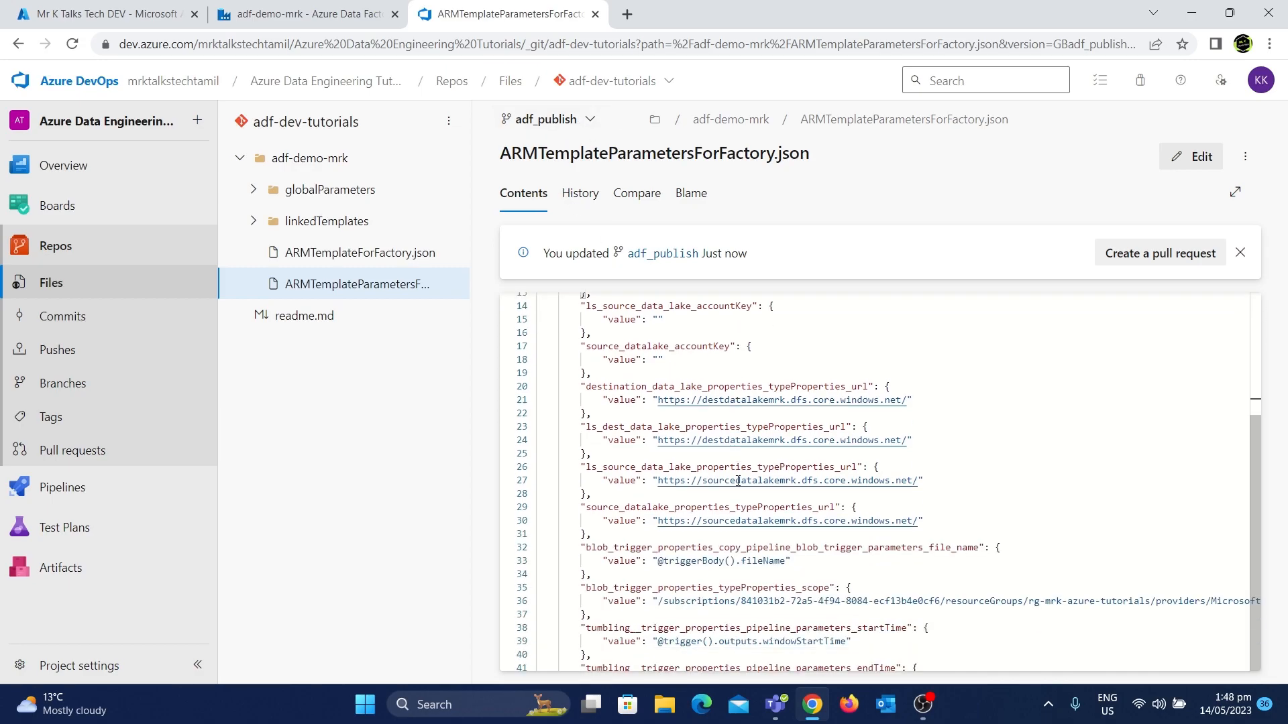
scroll(738, 481, up, 5)
Open ARMTemplateForFactory.json and scroll through its resource definitions
click(387, 259)
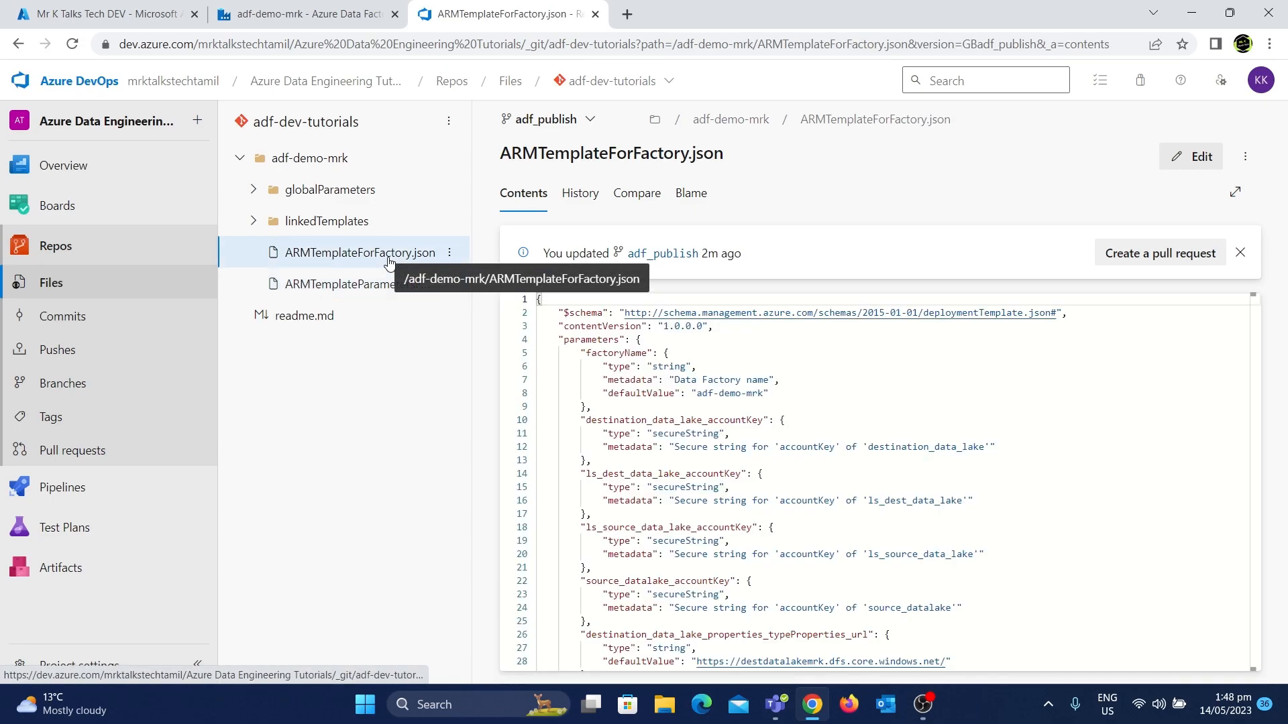
scroll(708, 417, down, 15)
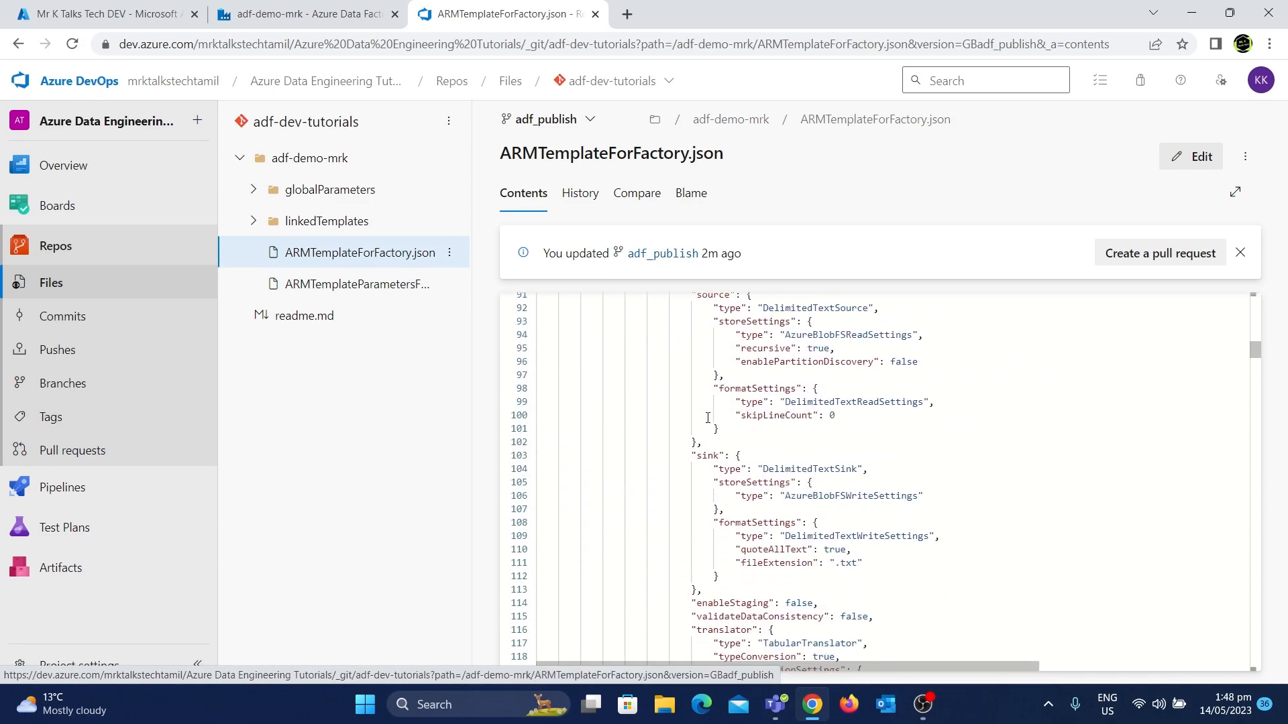
scroll(707, 418, up, 1)
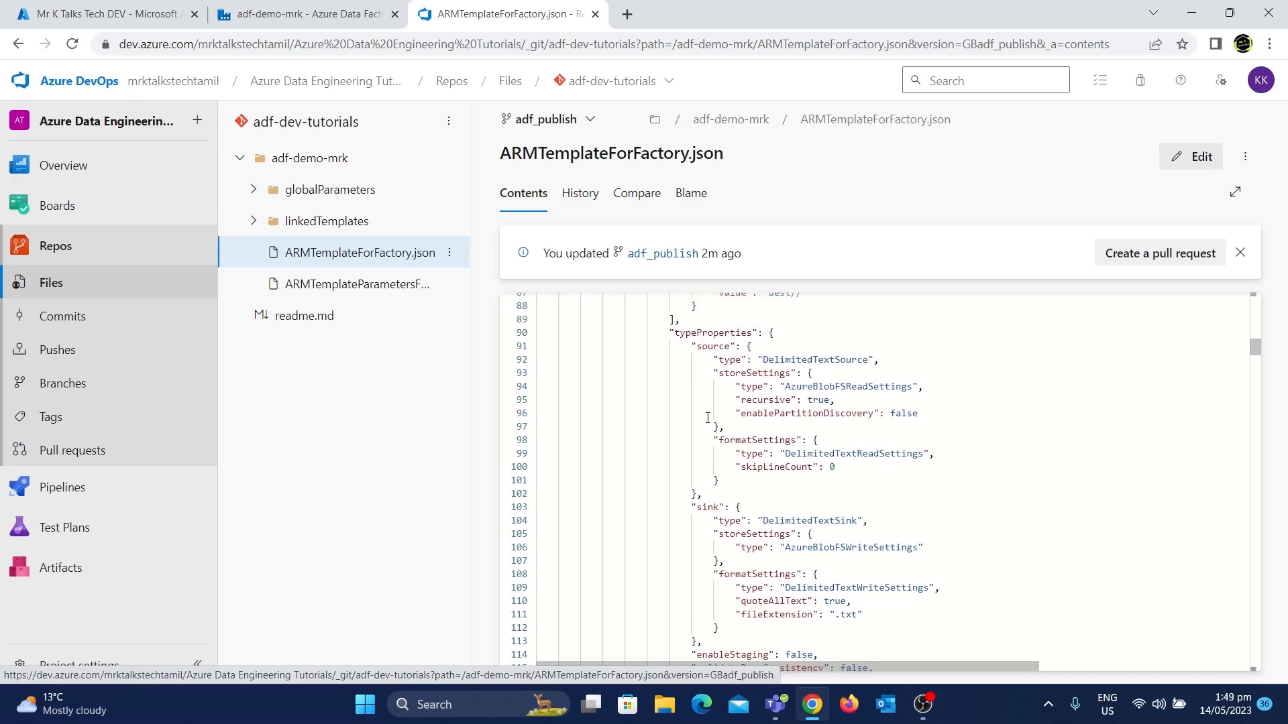
click(342, 8)
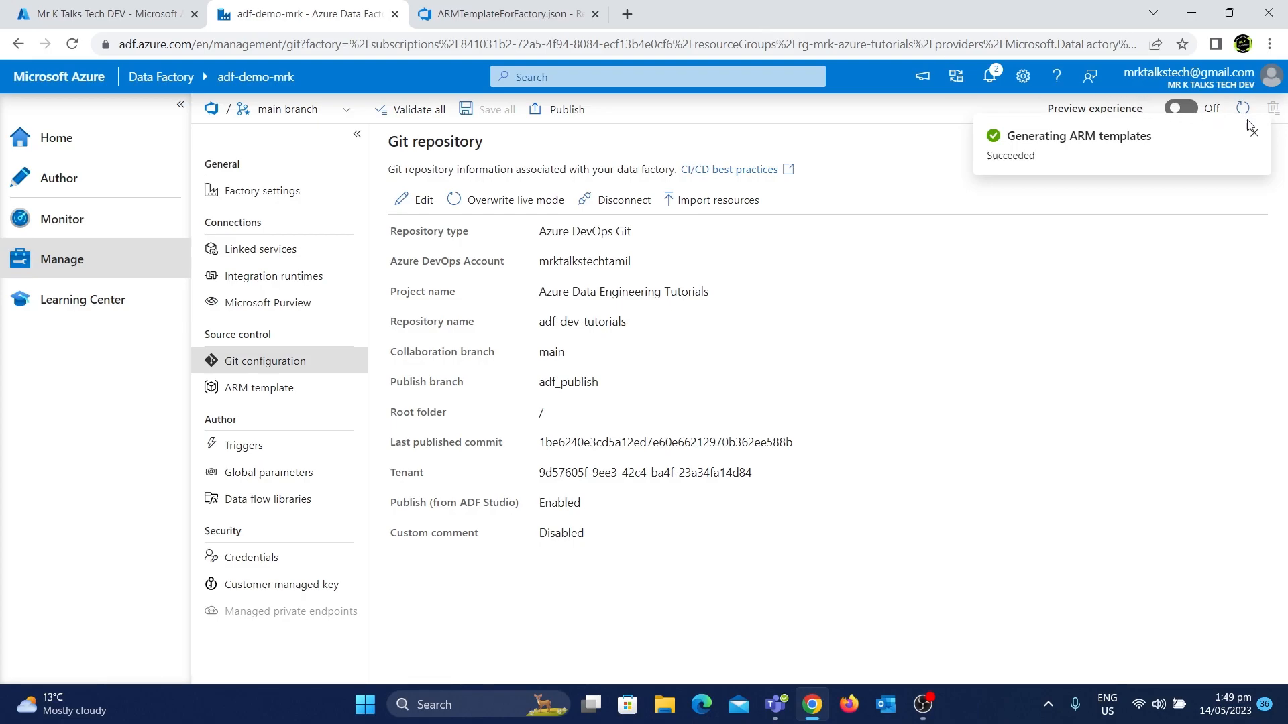
click(1254, 138)
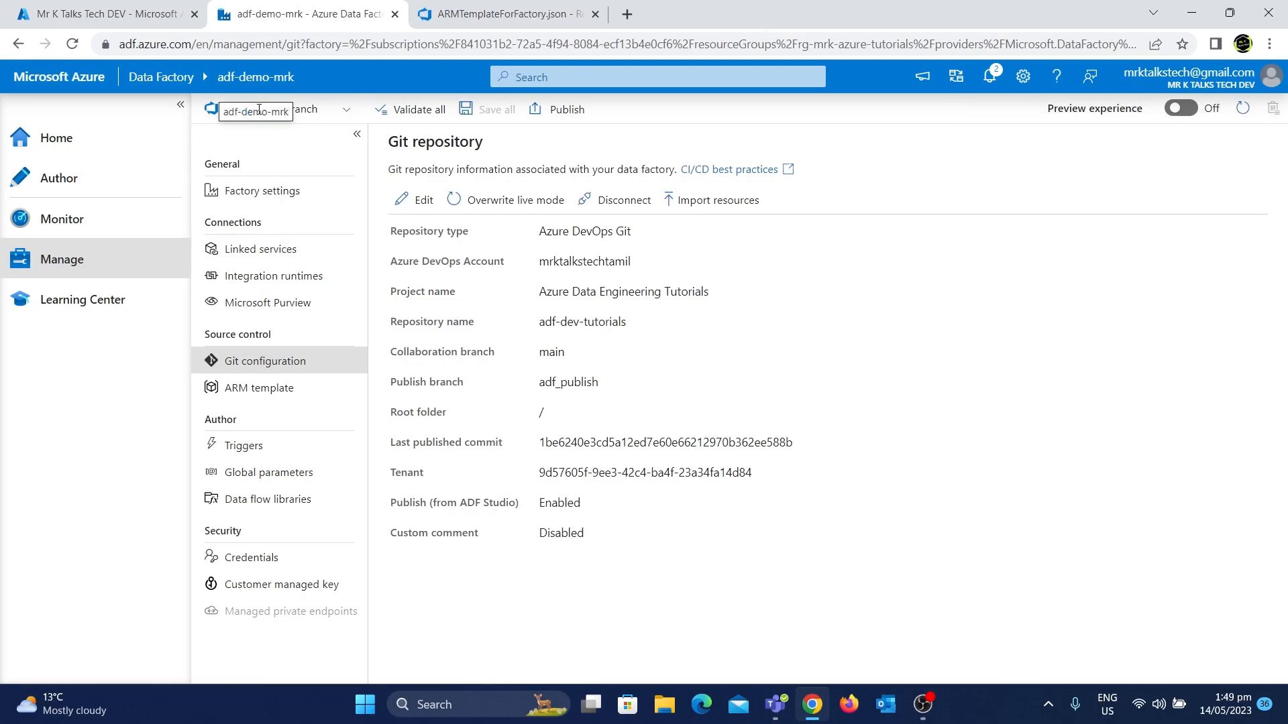
click(347, 110)
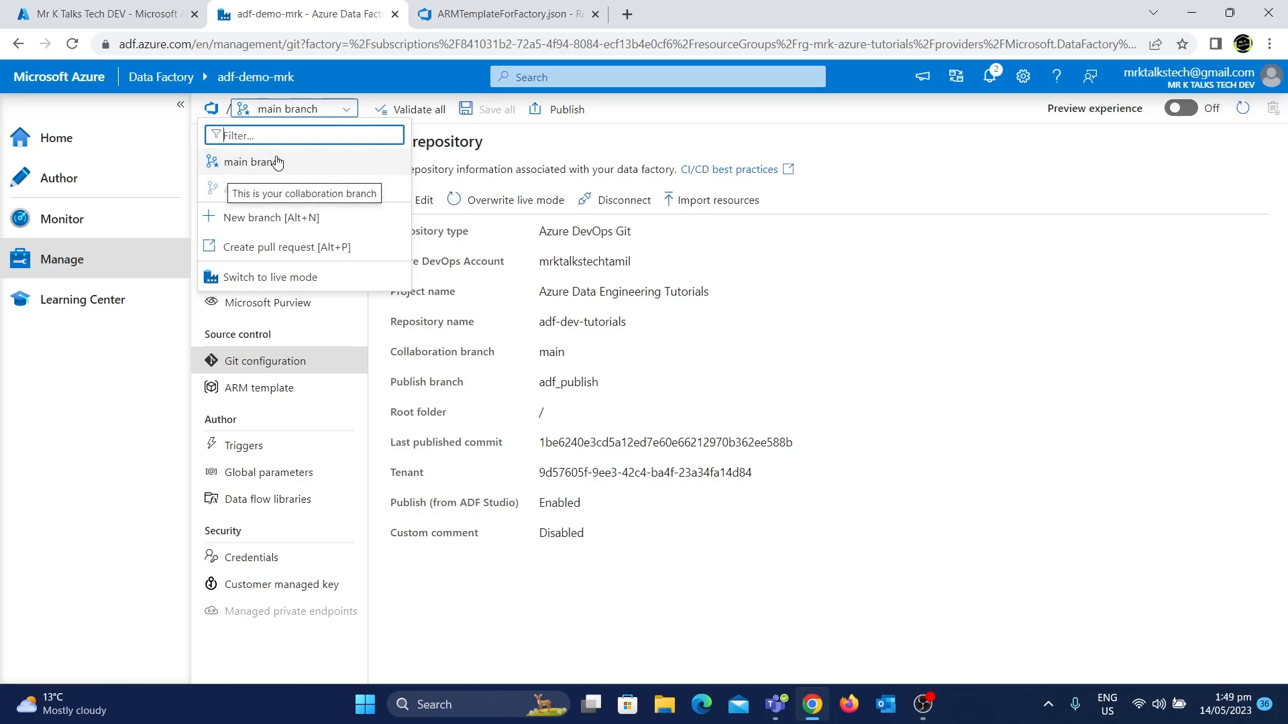
click(858, 261)
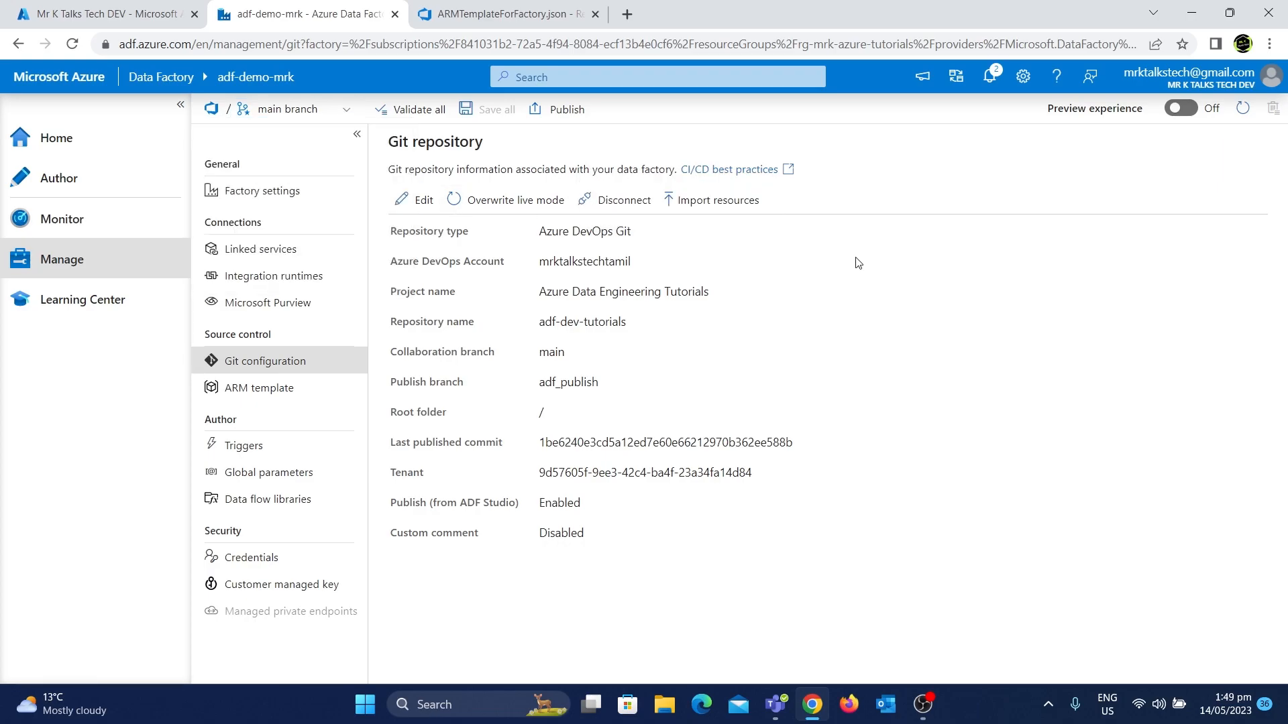
Create a new empty pipeline in the Author workspace and save all changes to the Git repository
click(106, 179)
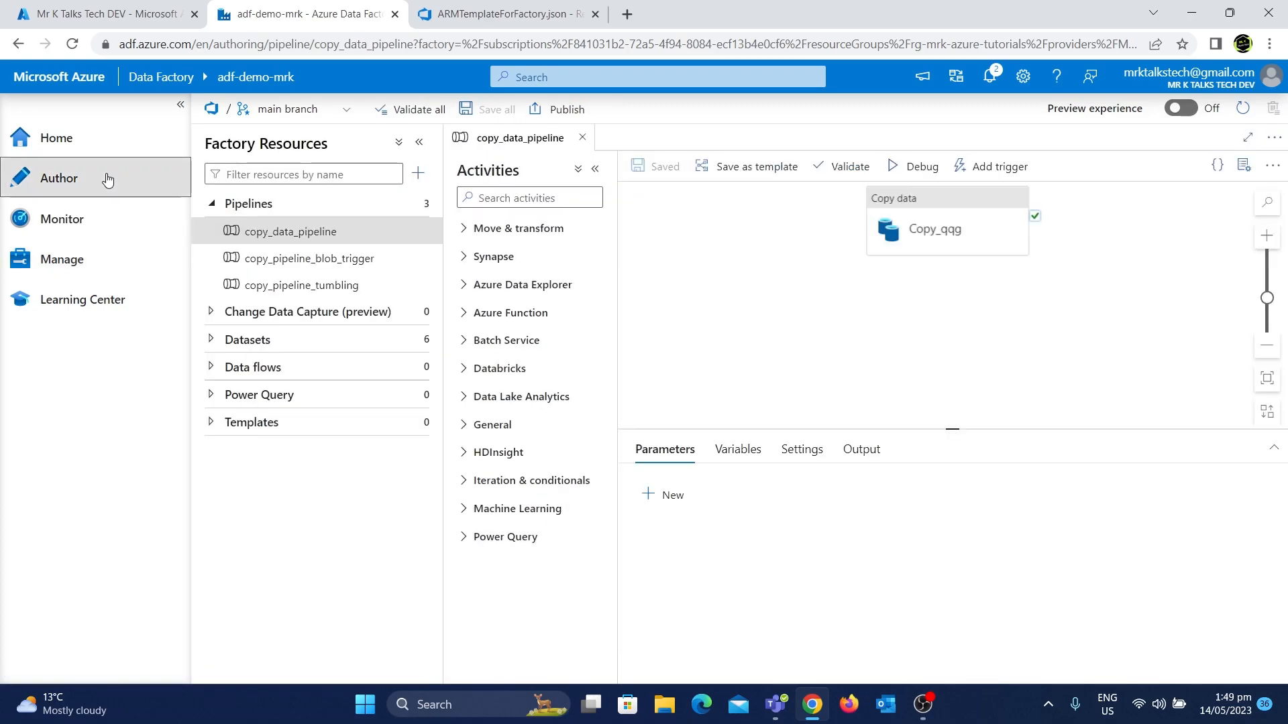
click(417, 173)
mouse_move(446, 200)
click(637, 197)
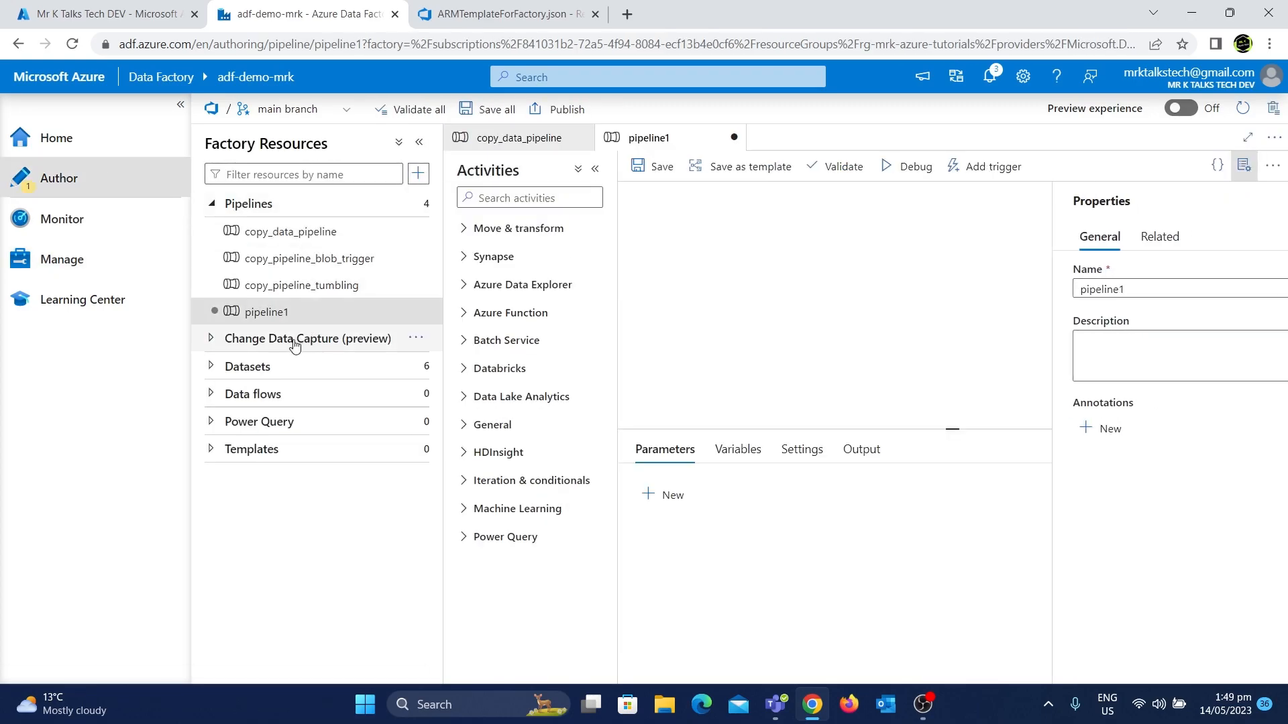
click(259, 321)
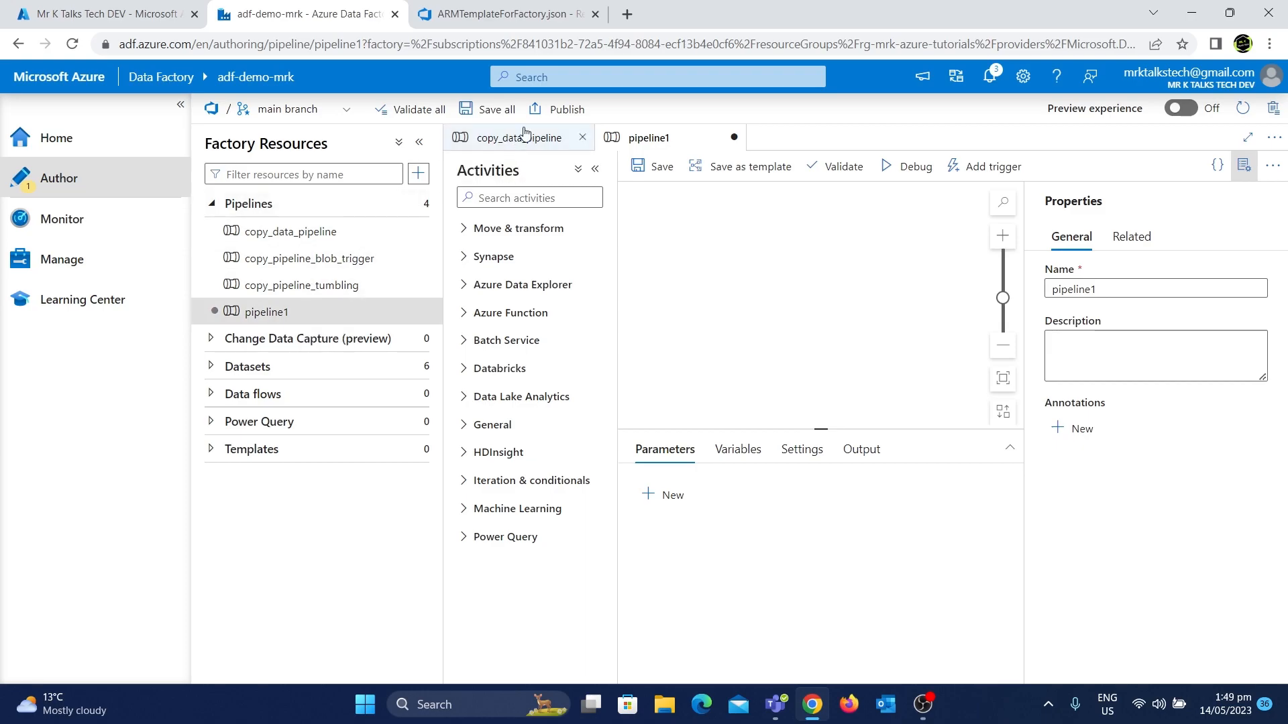
click(469, 110)
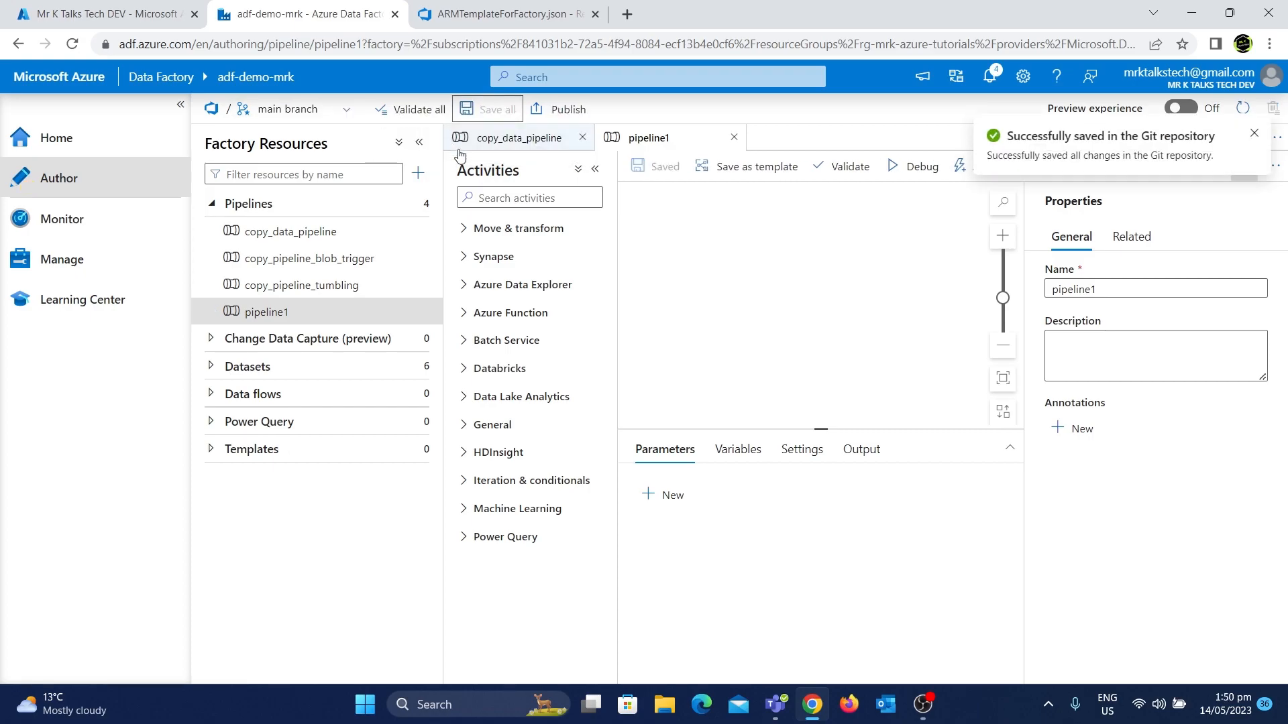
click(258, 322)
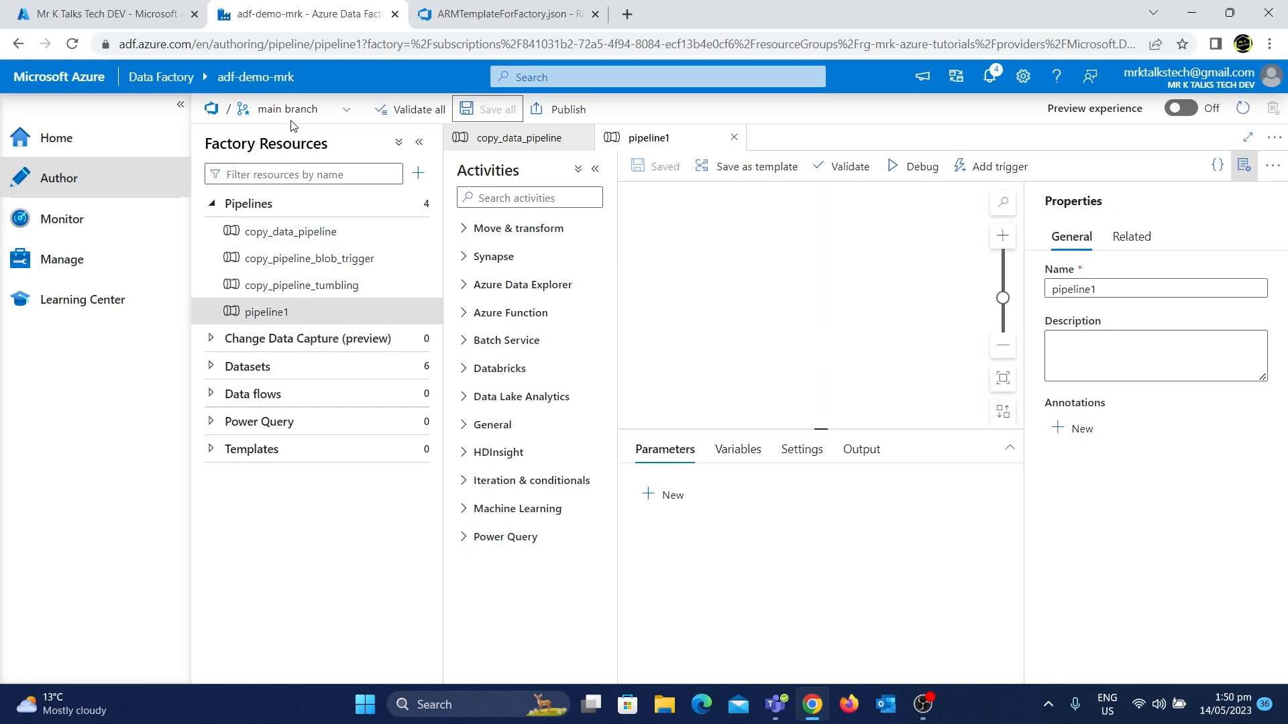
Open the repository's Branches page in a duplicated tab and compare the commit times of adf_publish and main
click(496, 9)
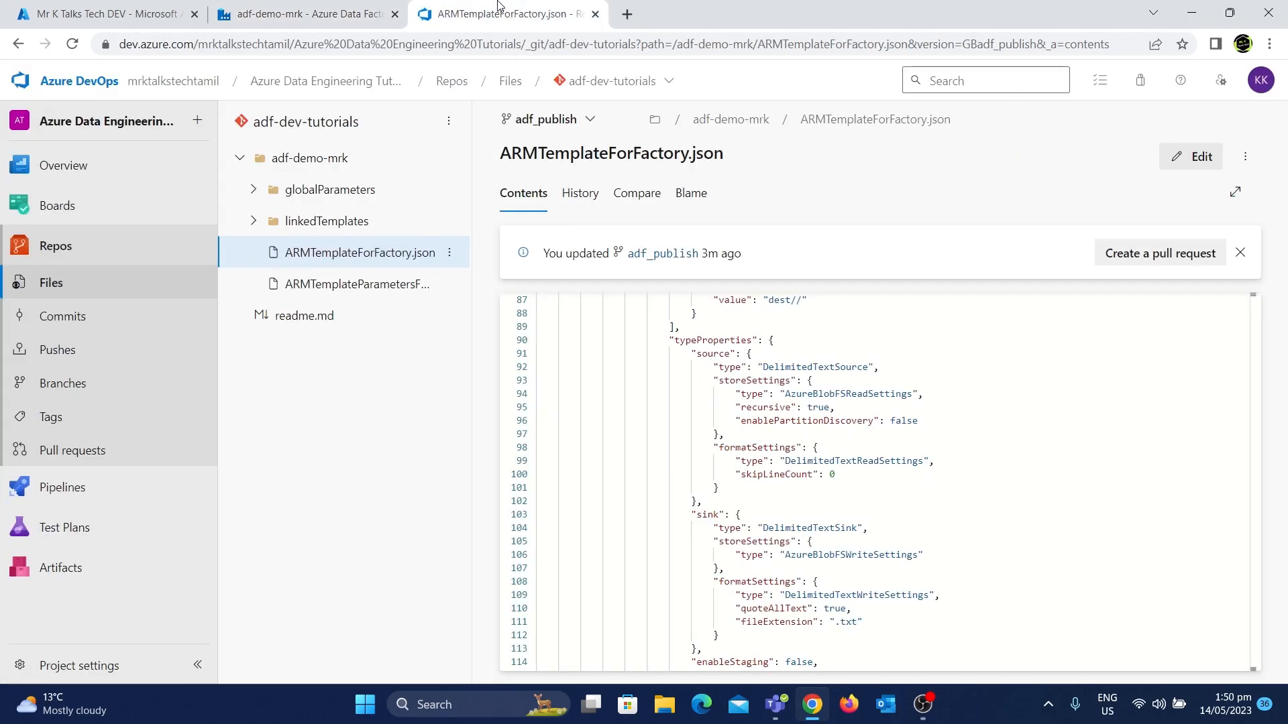
click(95, 260)
click(72, 387)
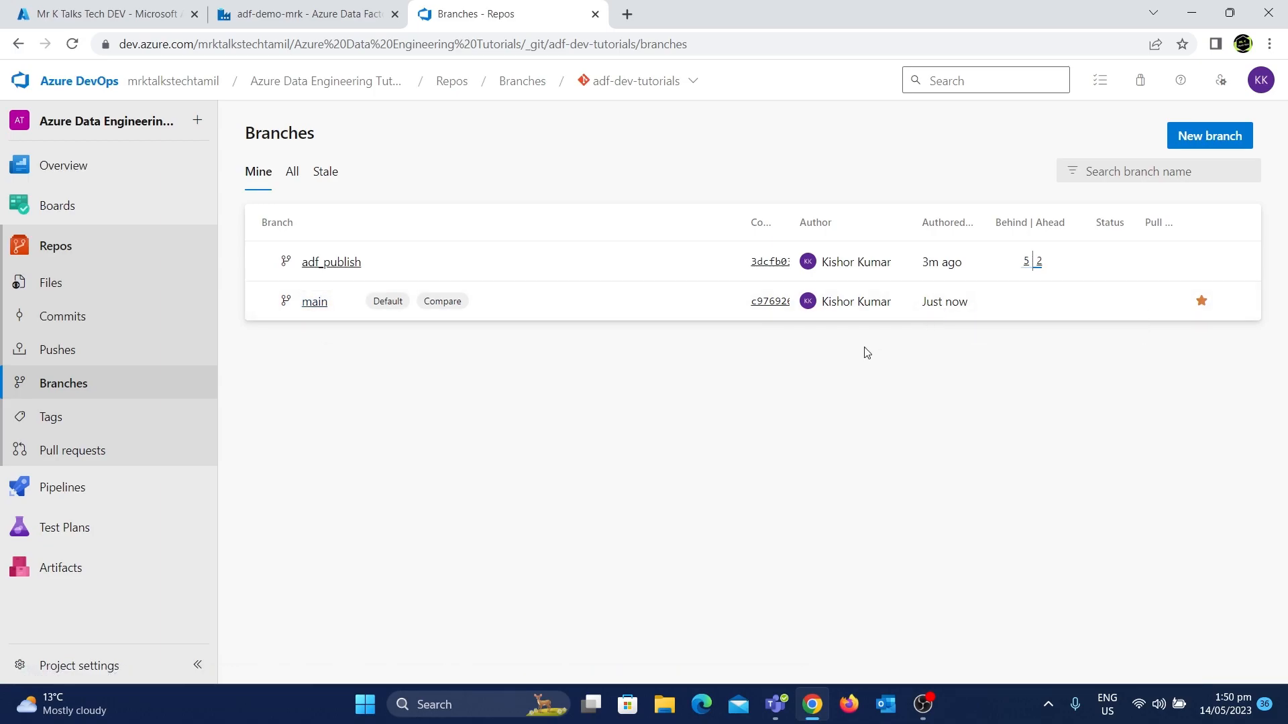
right_click(540, 7)
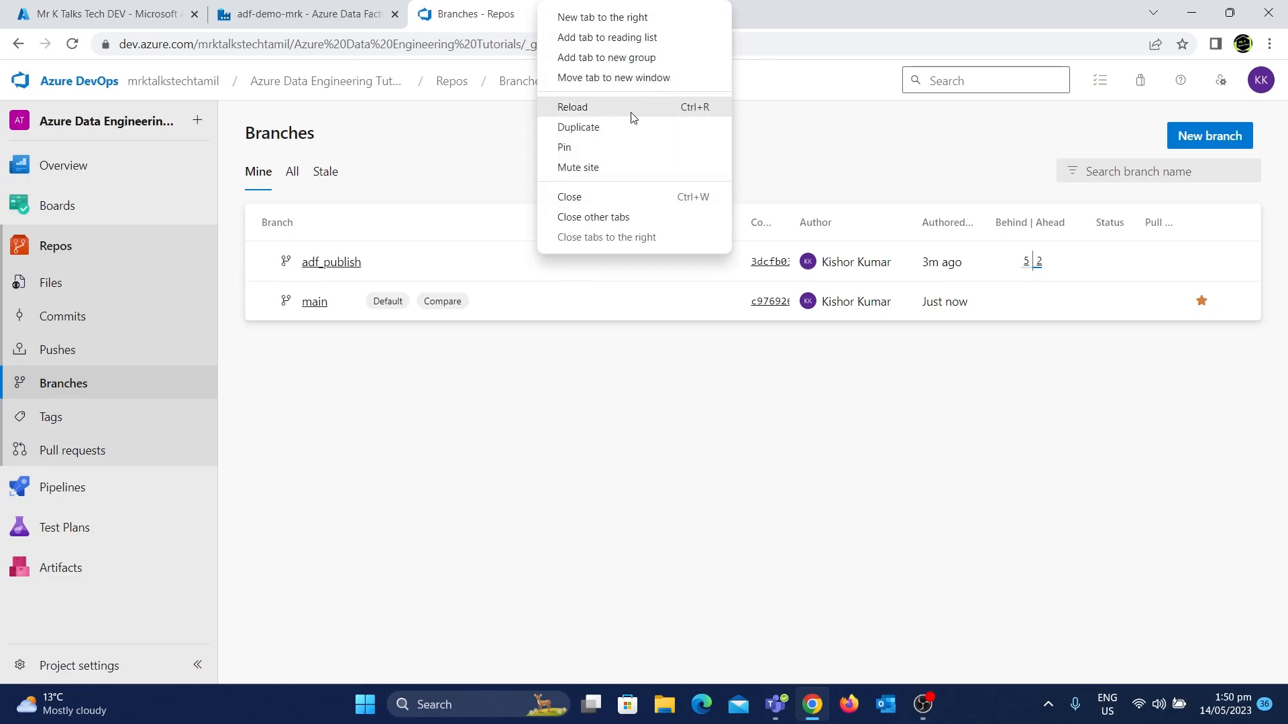
click(613, 126)
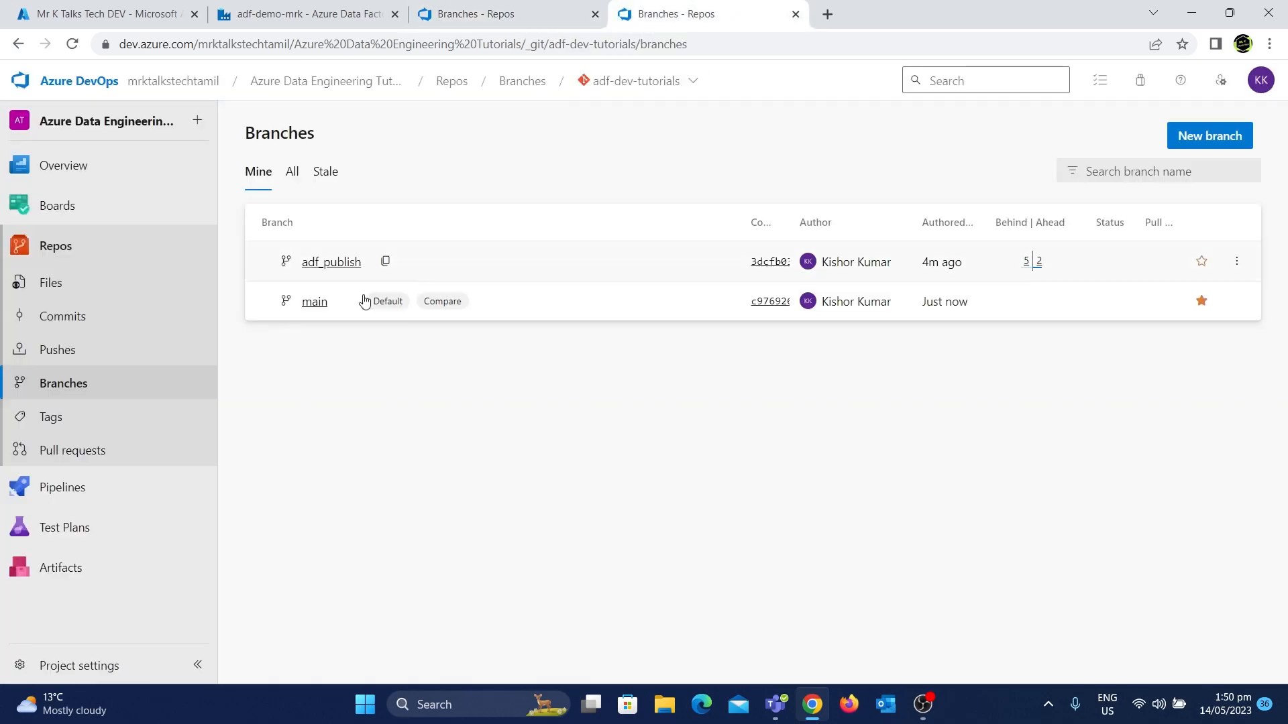
mouse_move(945, 269)
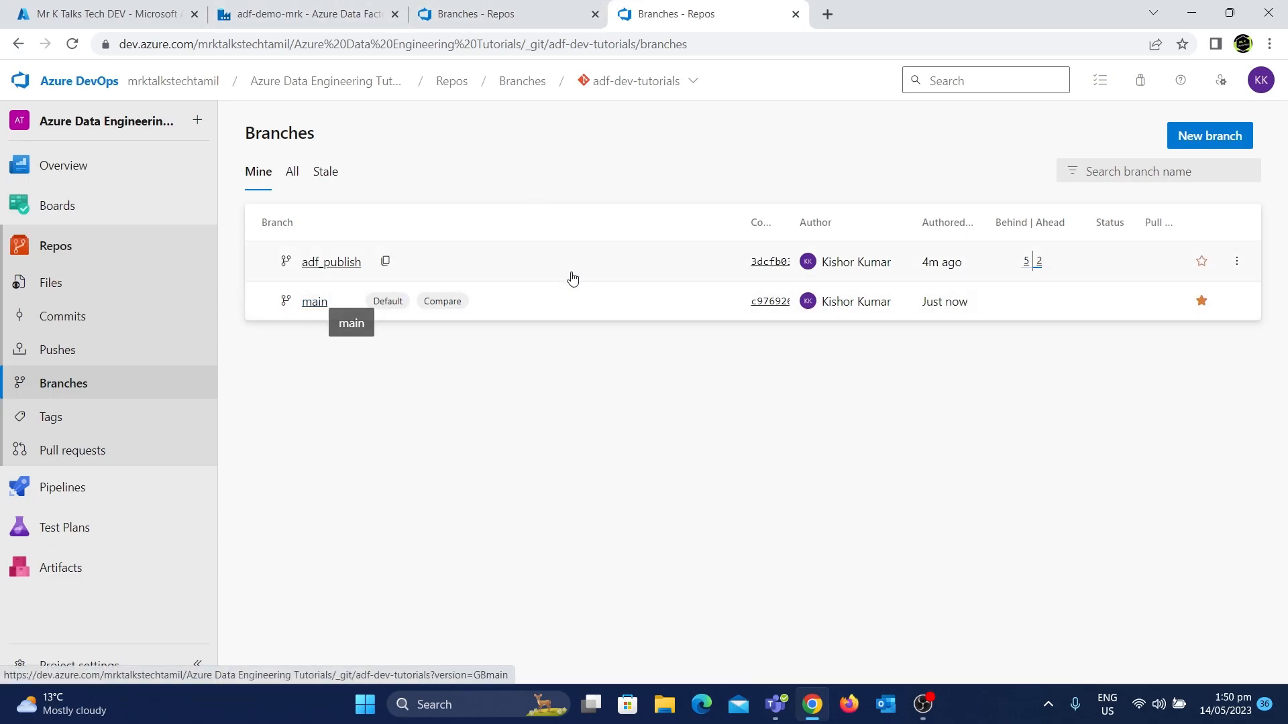
mouse_move(931, 314)
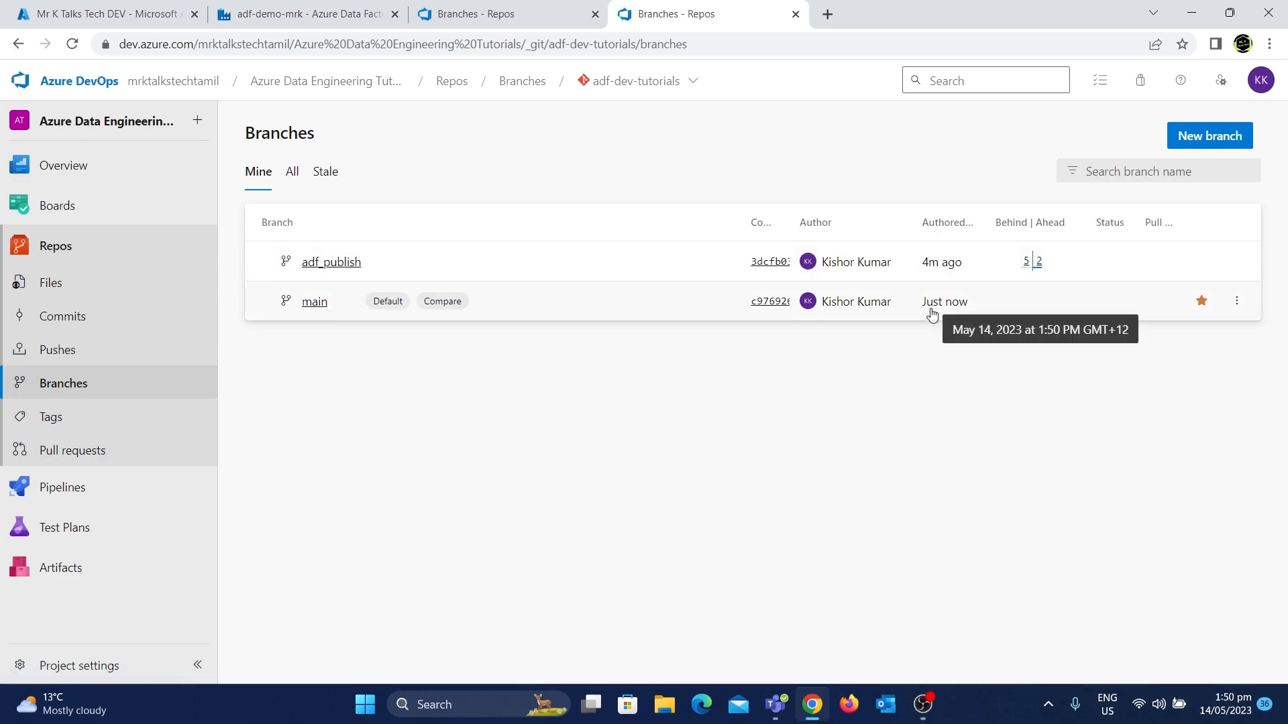
Switch the factory to live mode to inspect its pipelines, then return to Azure DevOps Git mode
click(255, 8)
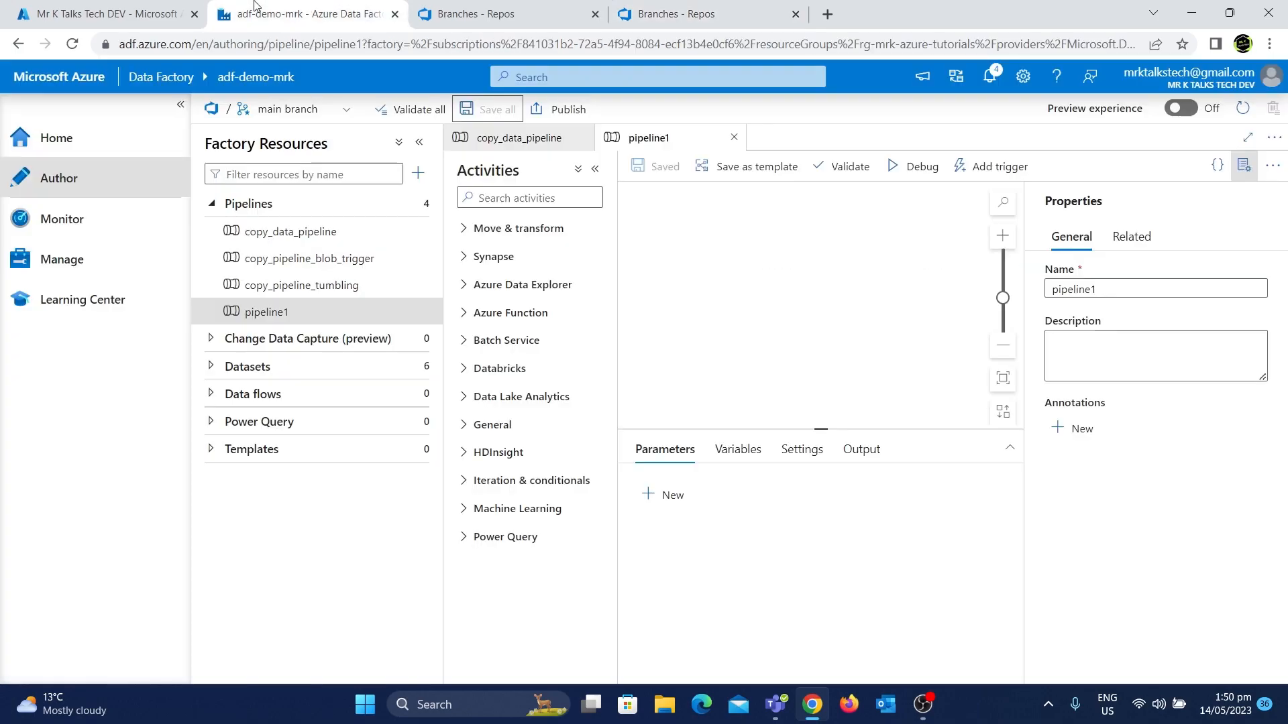
click(344, 117)
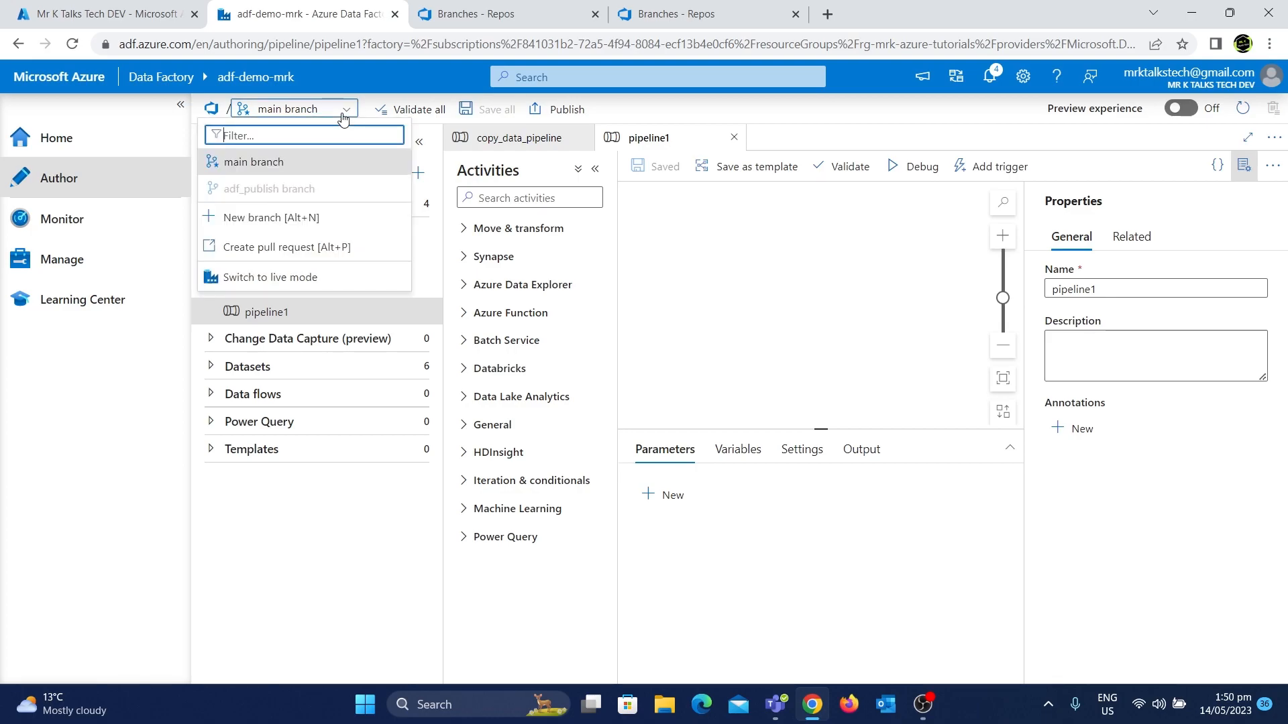
click(268, 283)
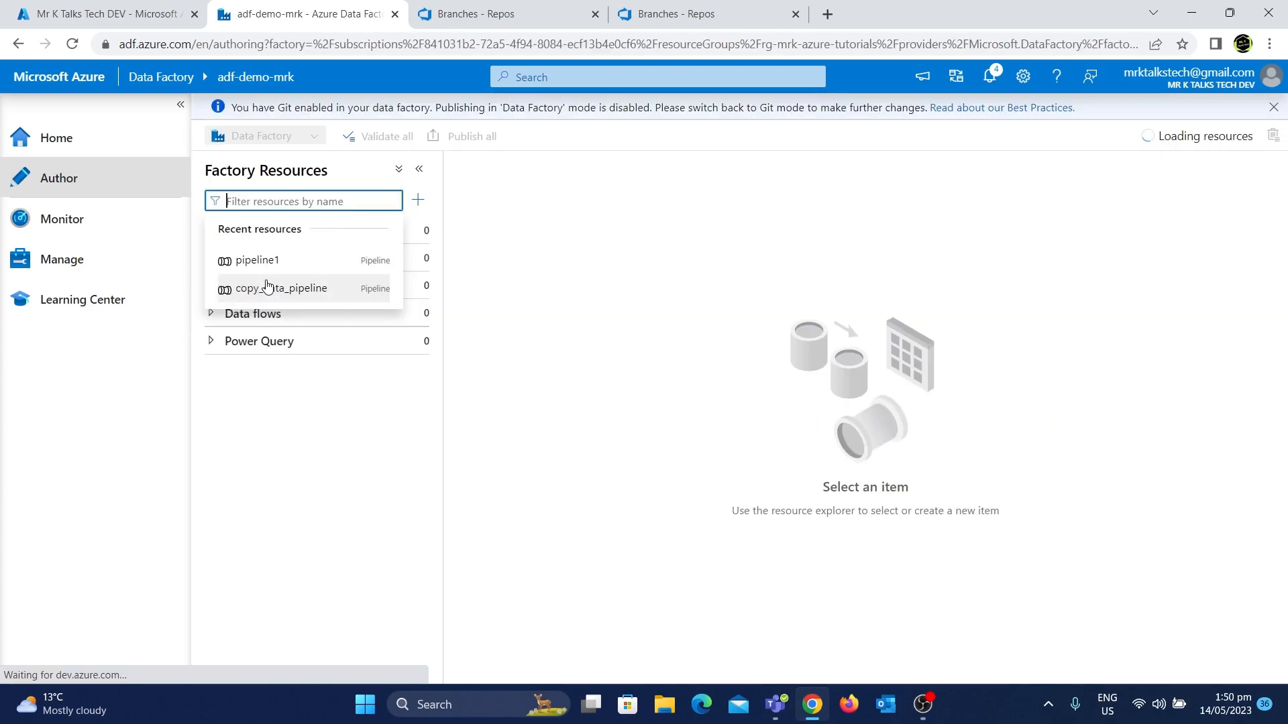
click(306, 513)
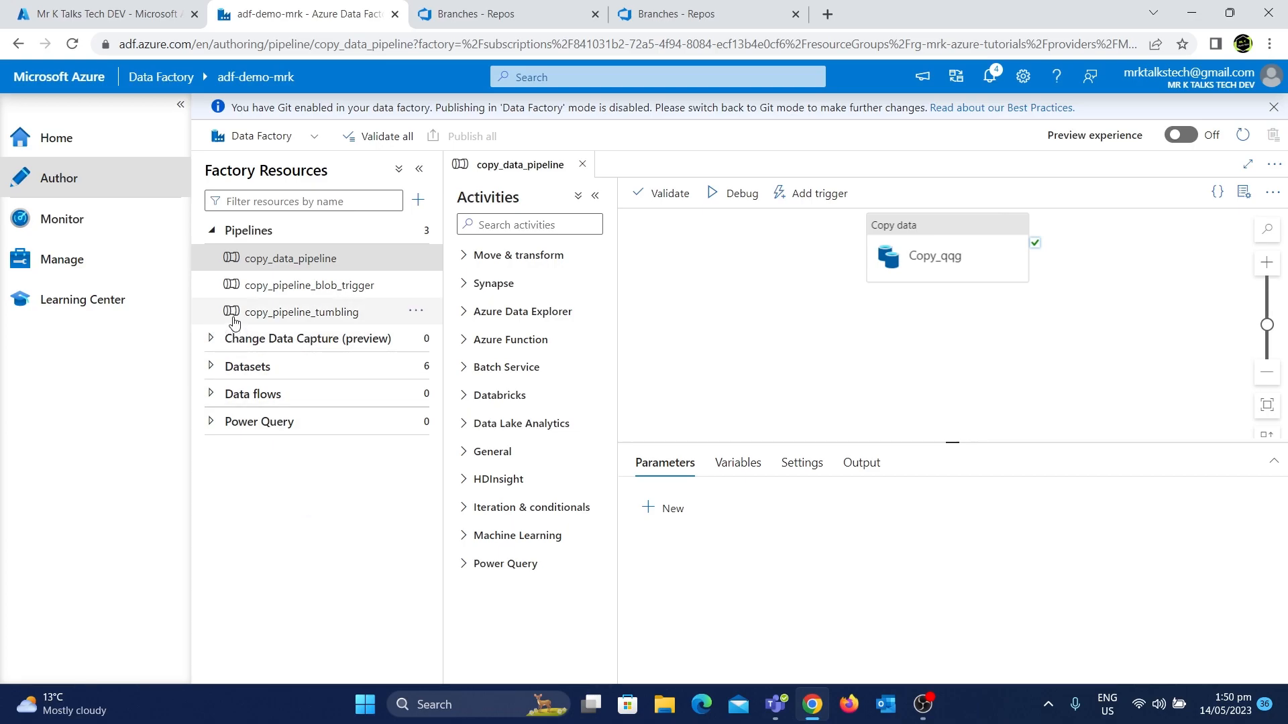
click(295, 137)
click(284, 163)
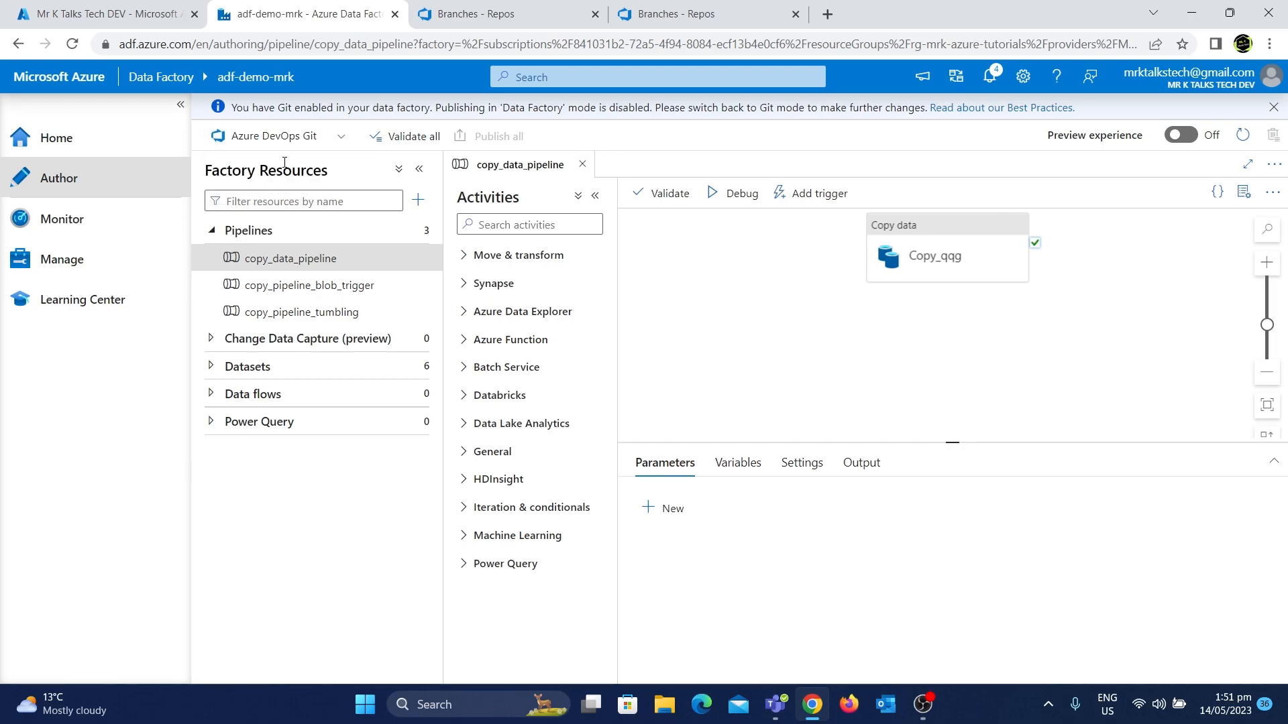
click(284, 166)
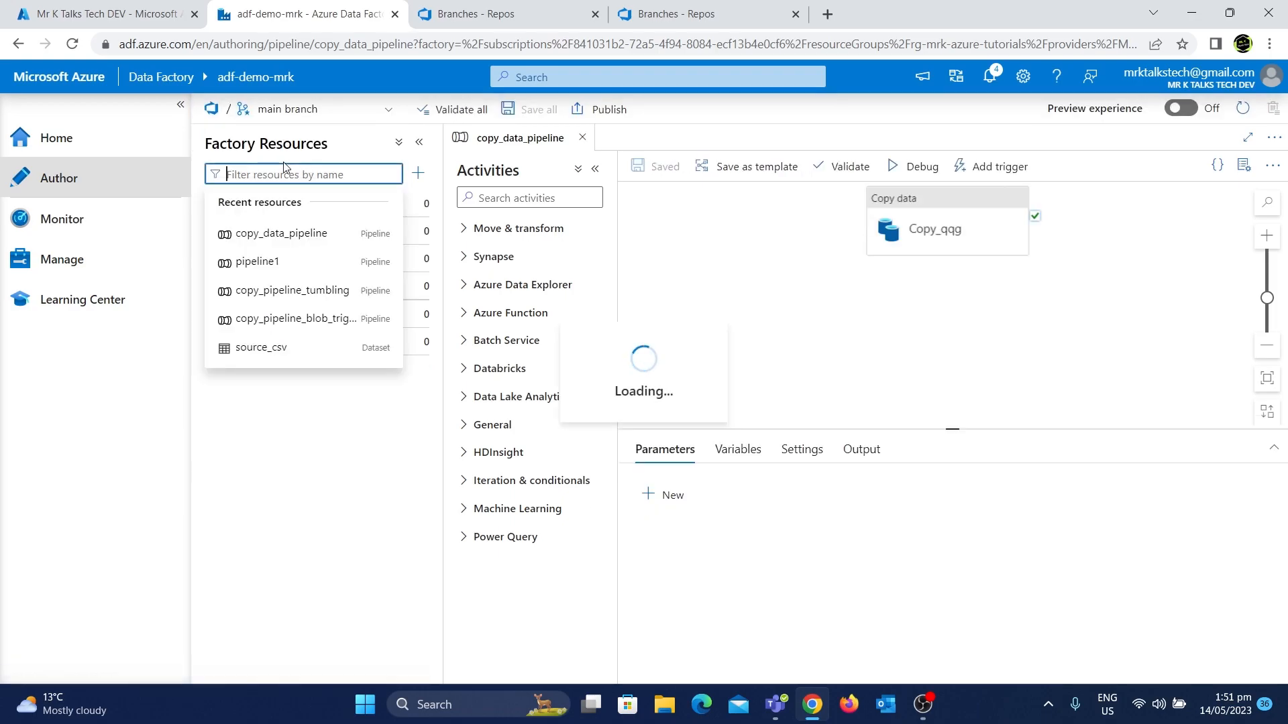
click(167, 441)
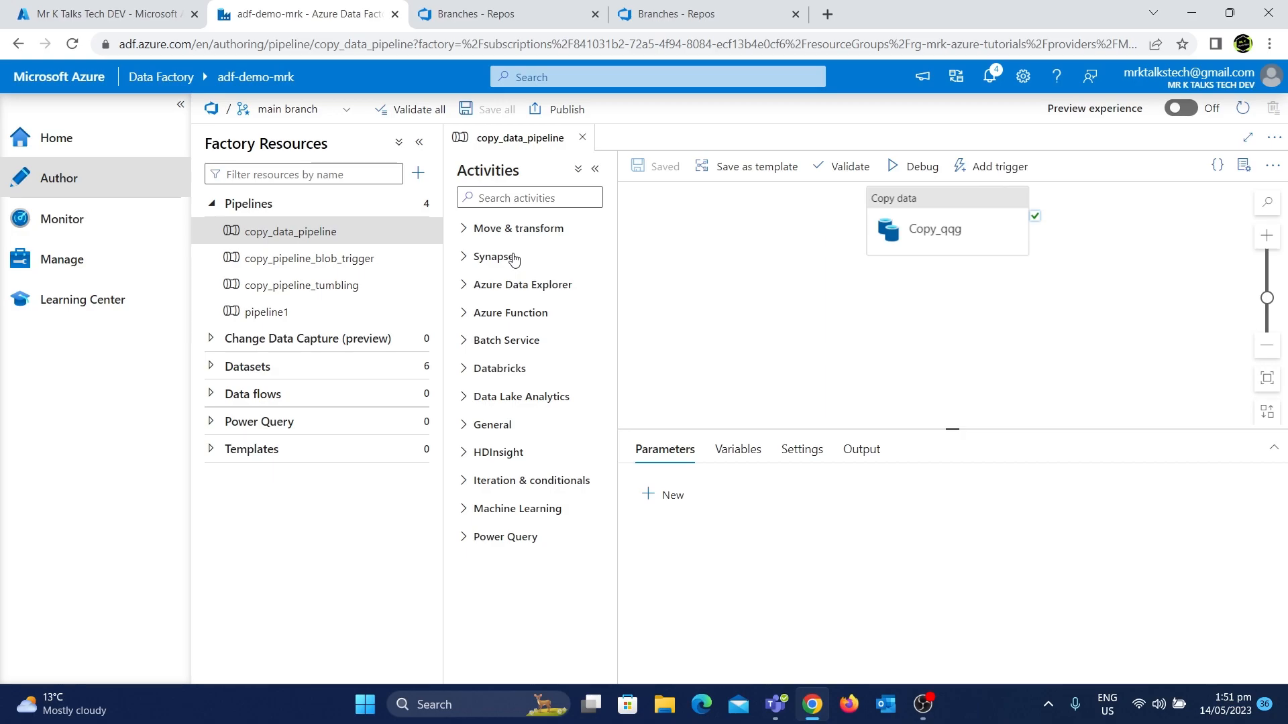
Publish the pending pipeline changes from the main branch
click(562, 111)
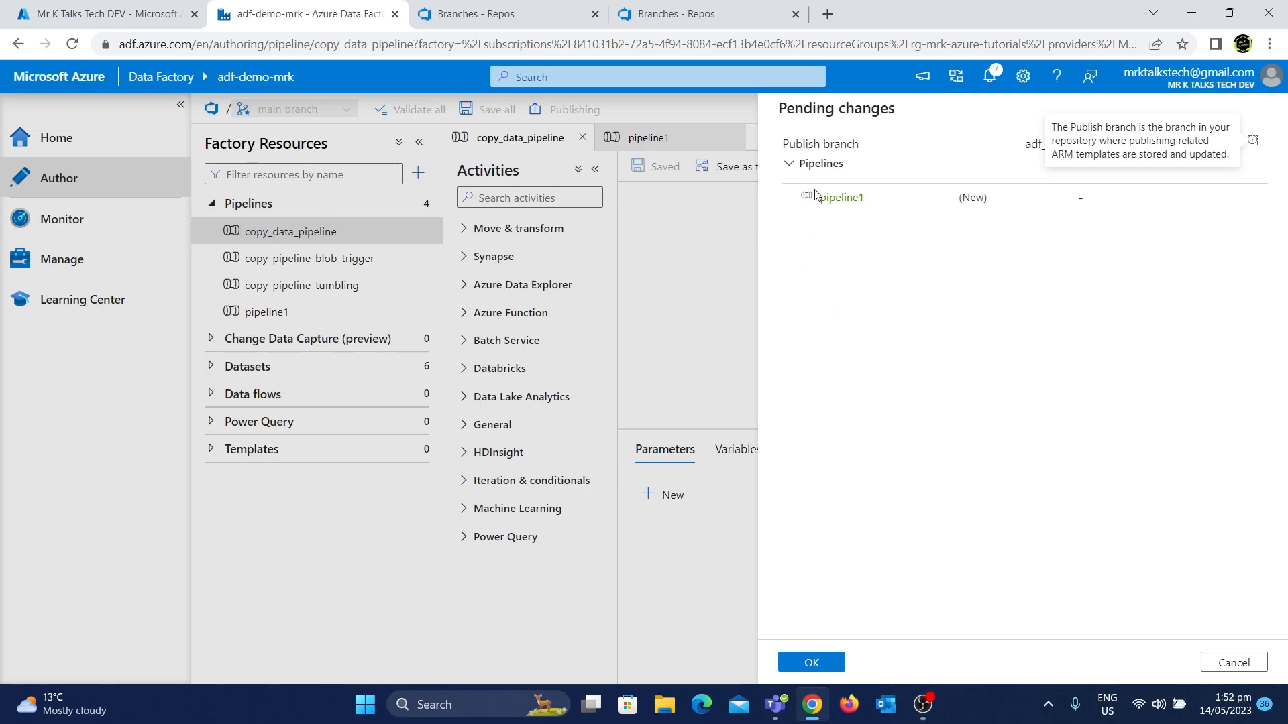
click(798, 663)
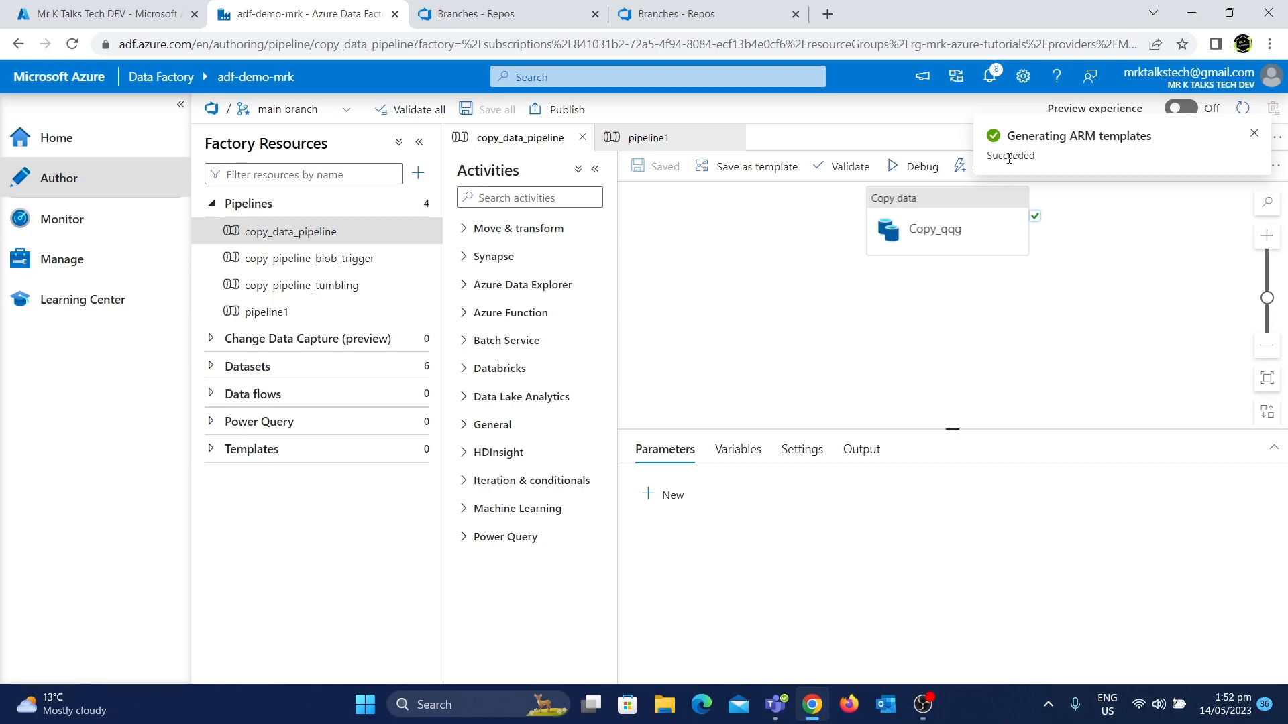
Reload the repository's Branches page to check the latest adf_publish commit
click(681, 7)
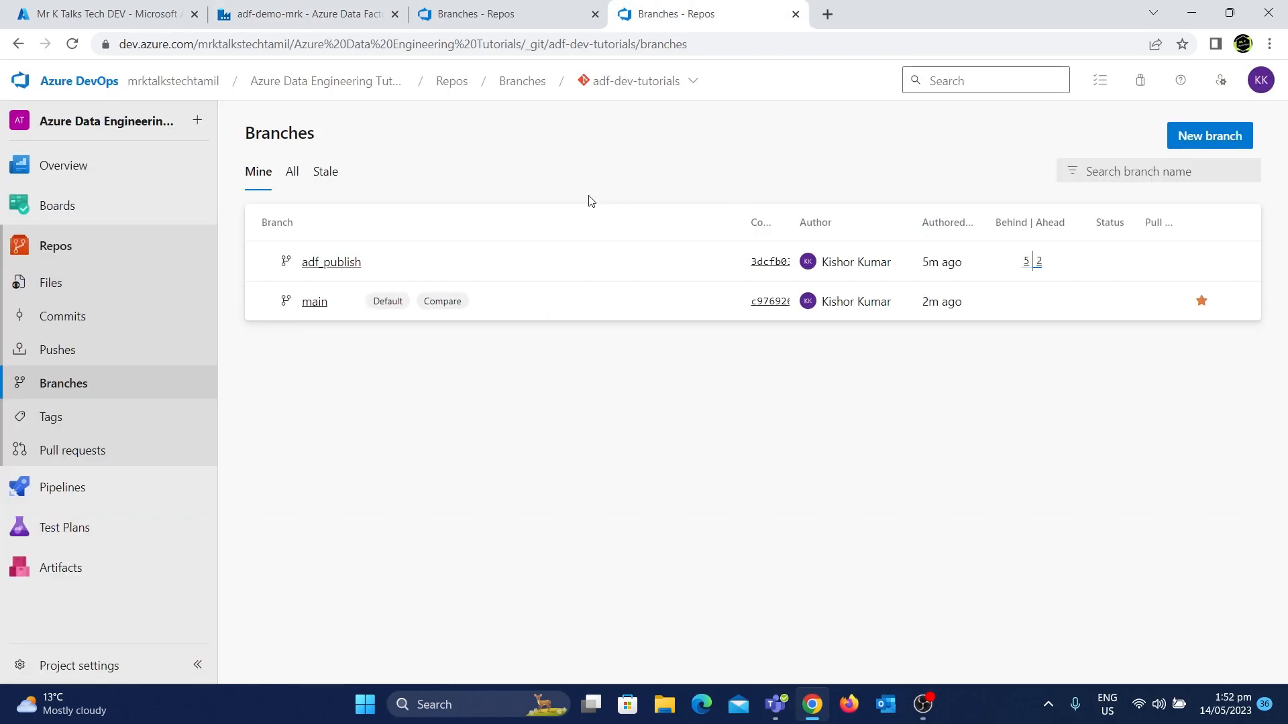
click(72, 44)
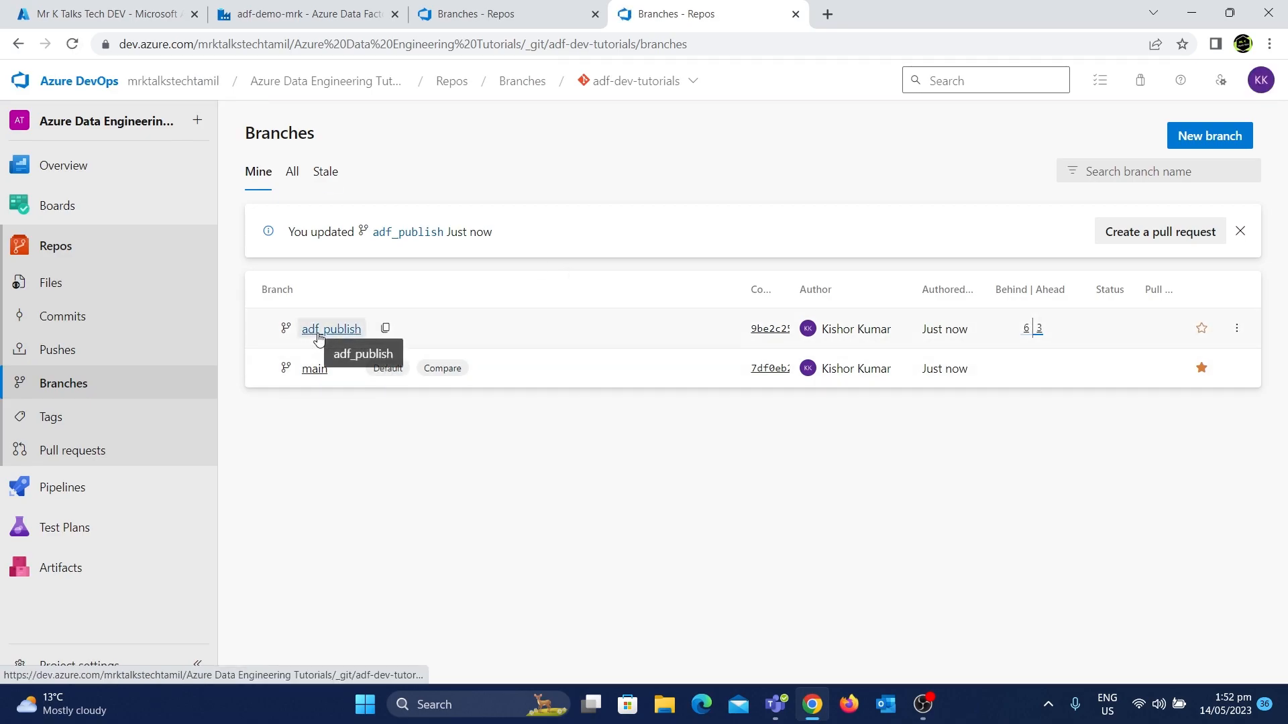
mouse_move(949, 330)
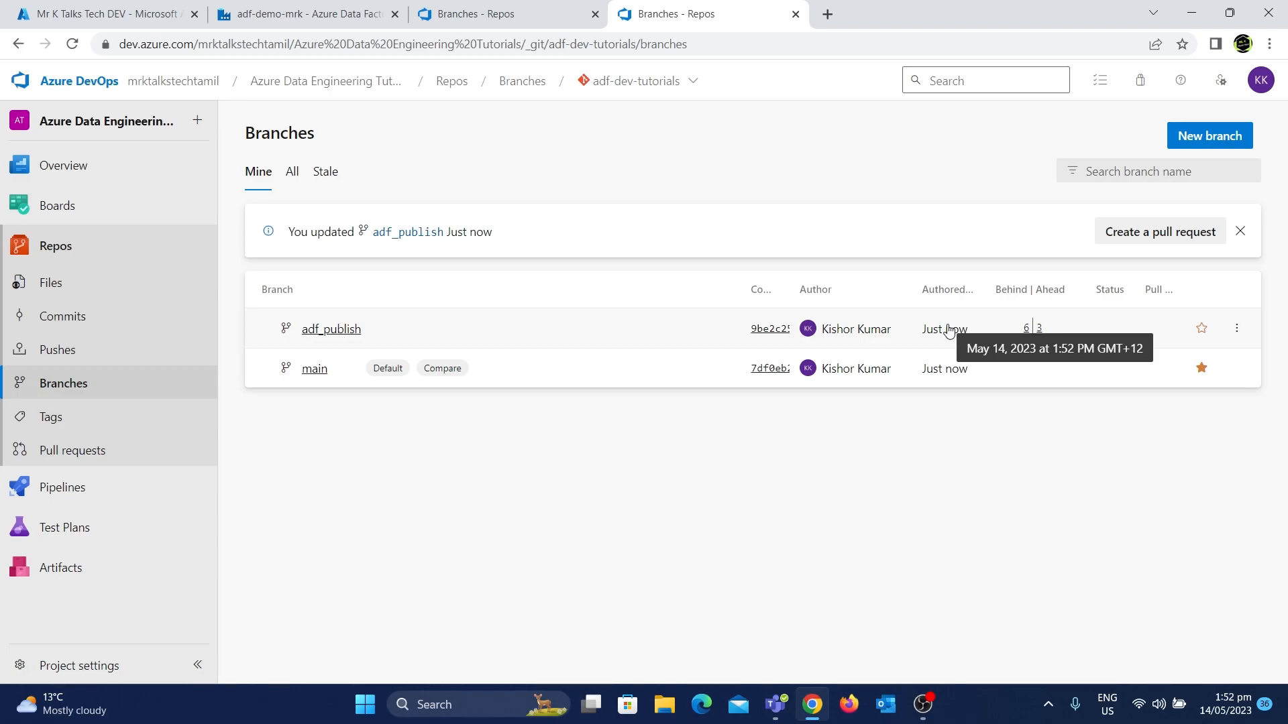
Switch to live mode to view the published pipelines, return to Git mode and review the branch options
click(329, 13)
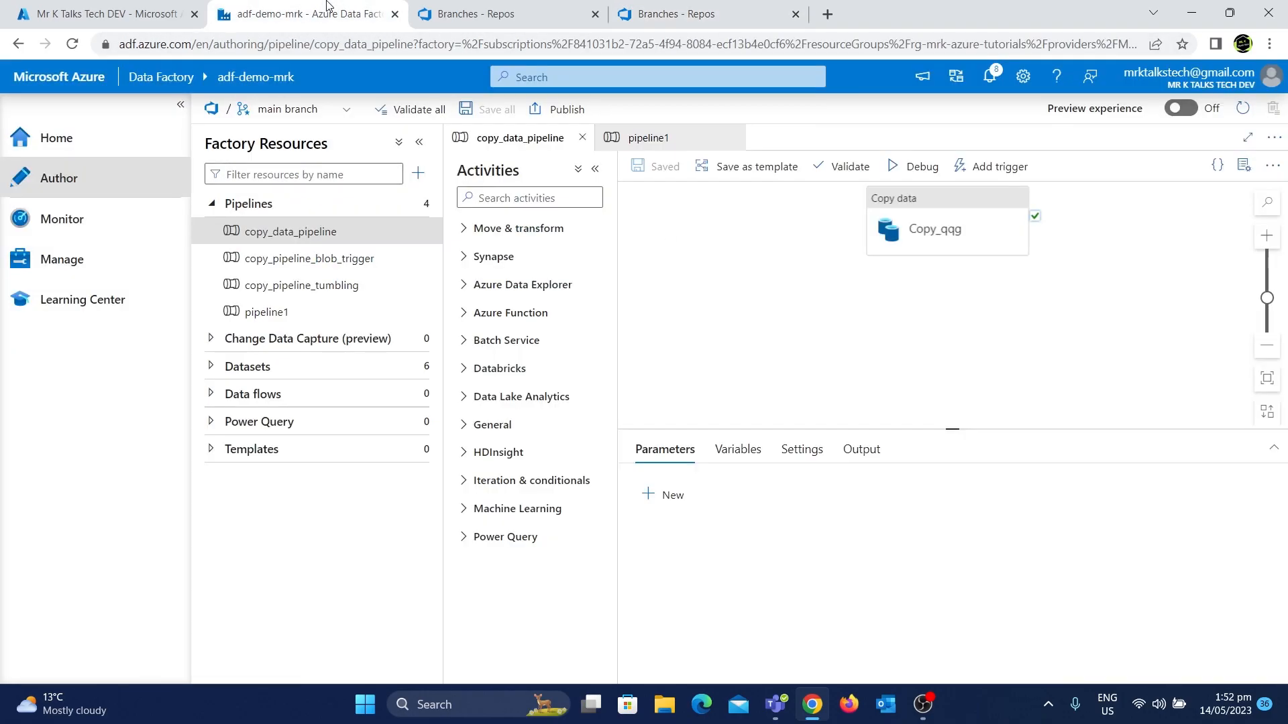
click(346, 111)
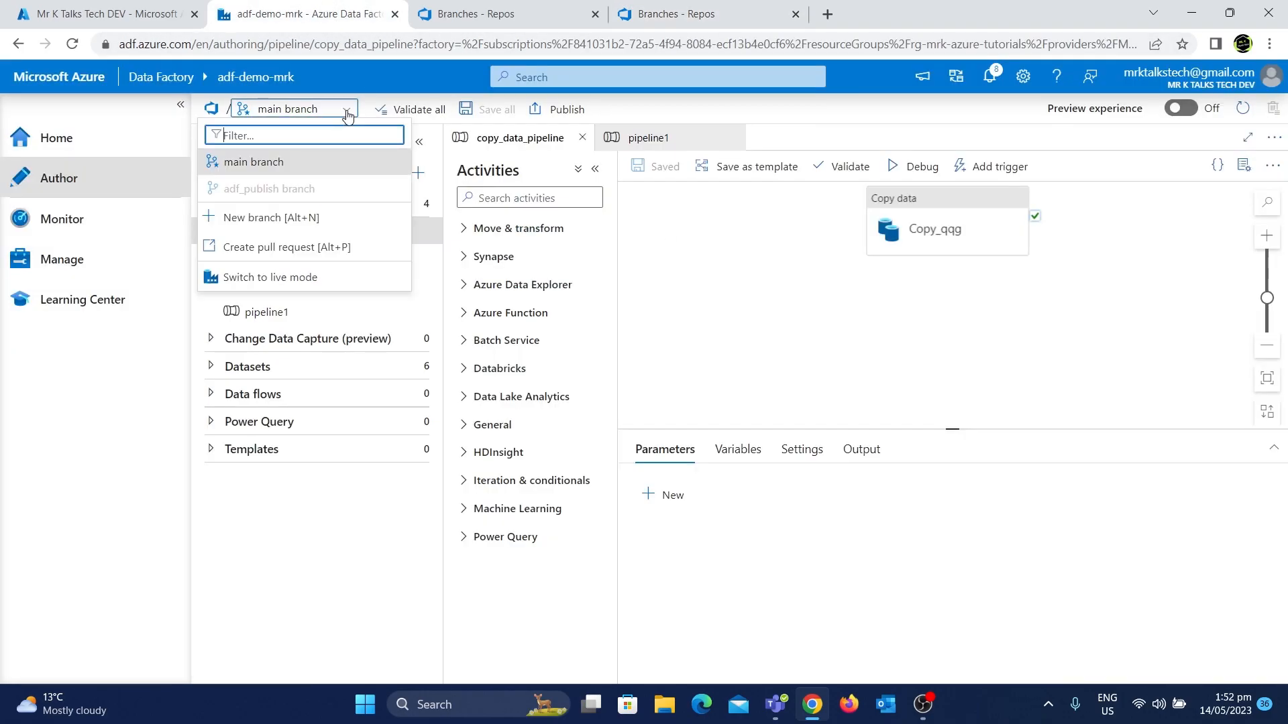
click(328, 277)
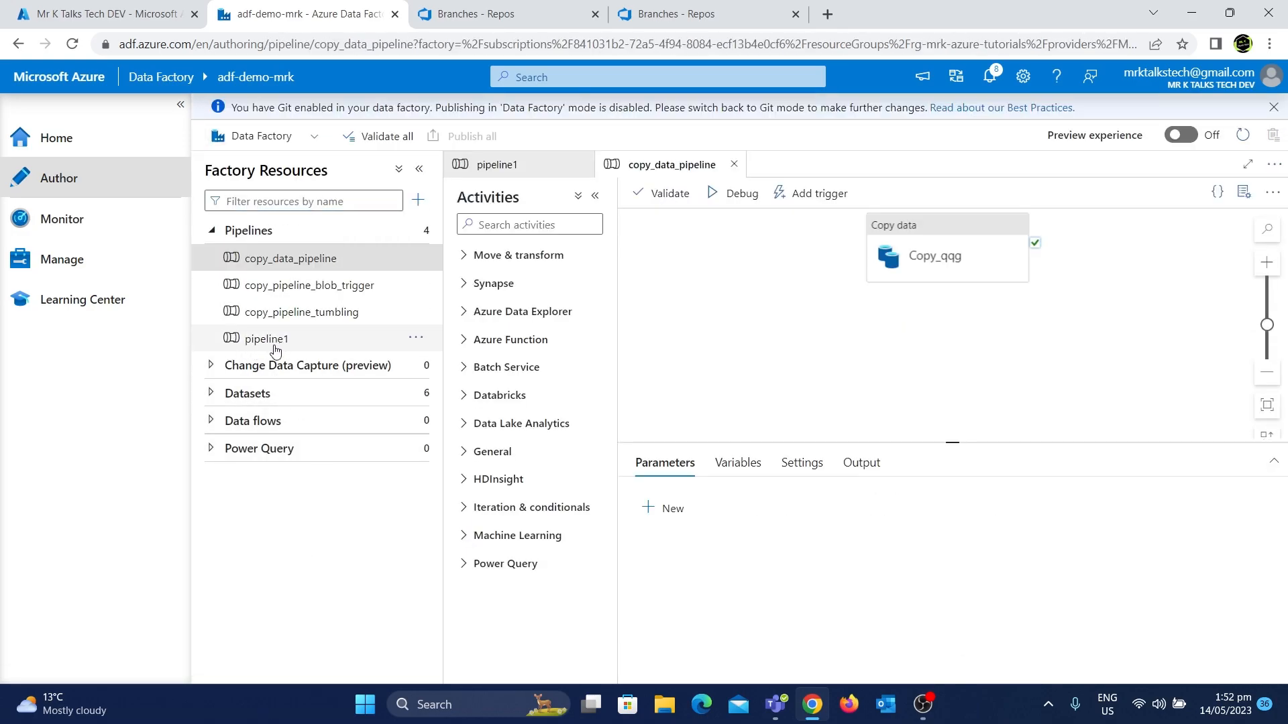
click(308, 138)
click(287, 156)
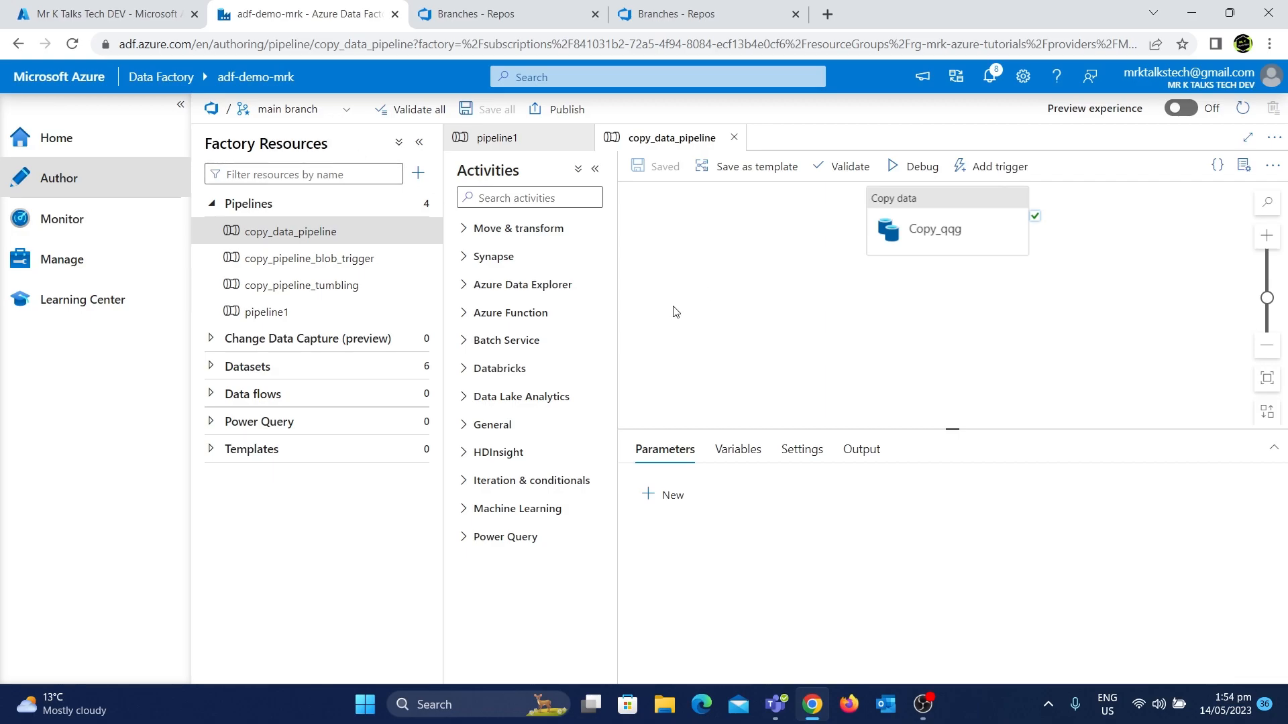
click(332, 109)
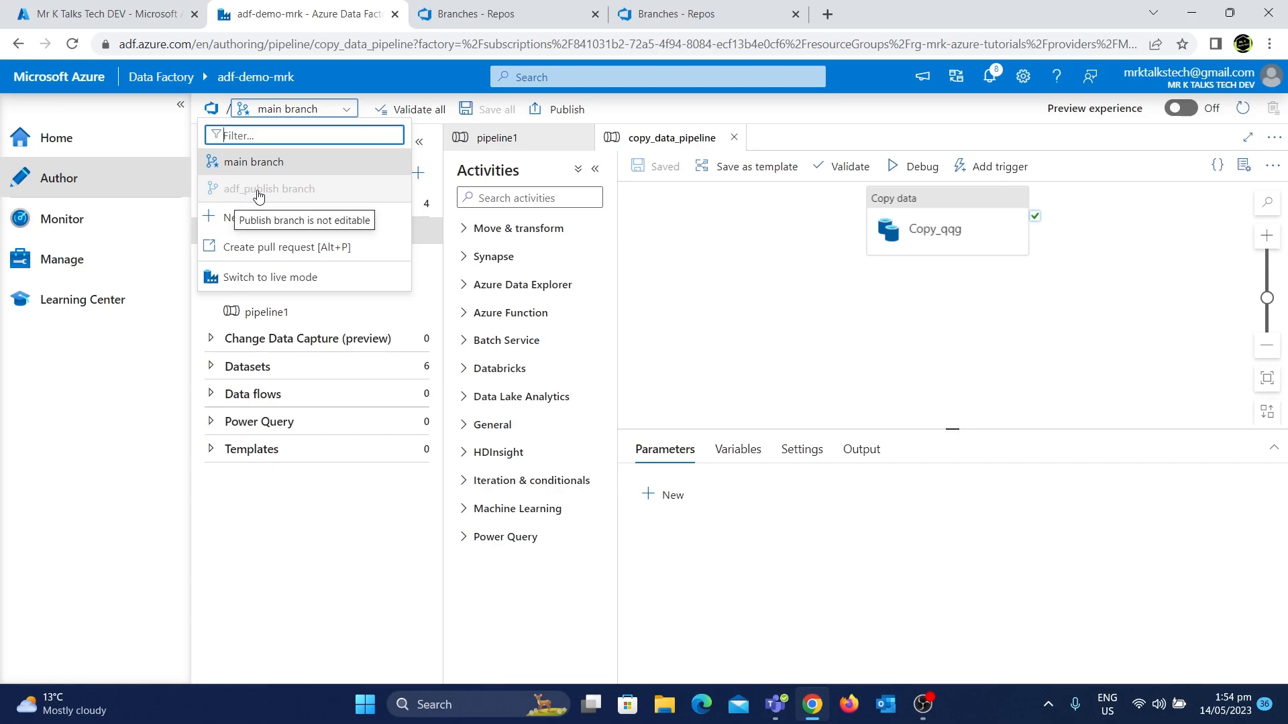
click(706, 281)
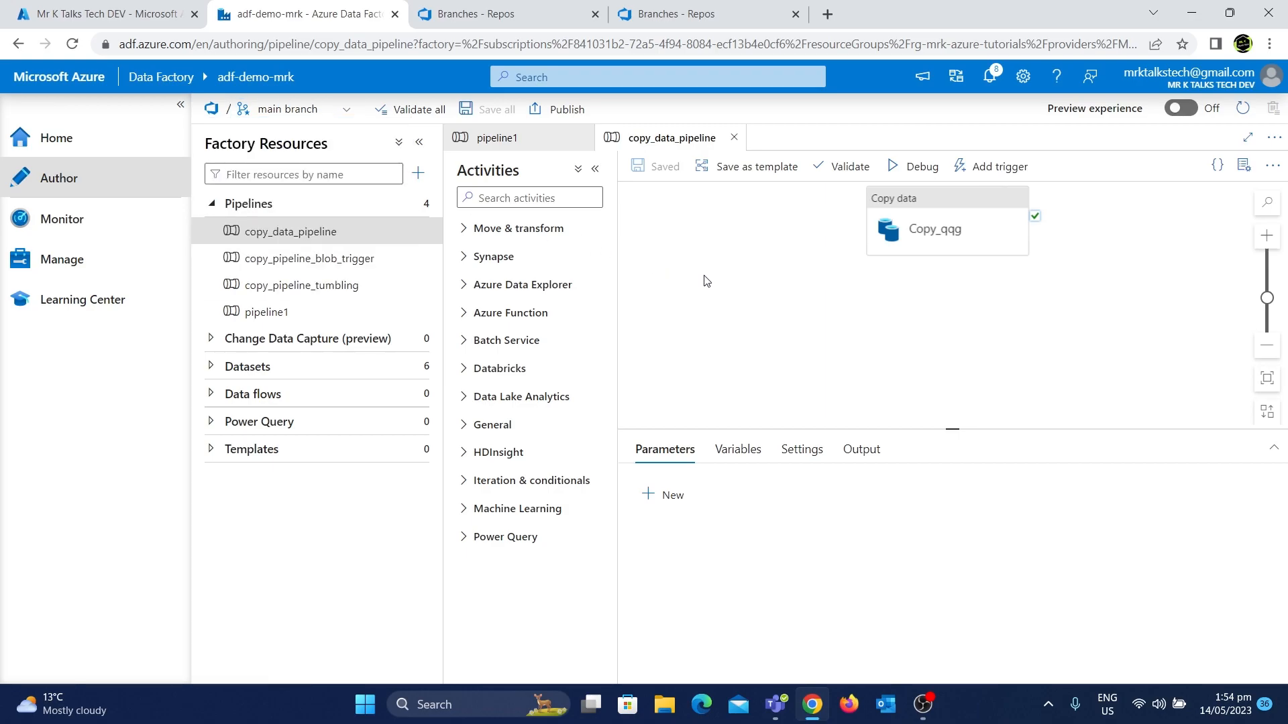